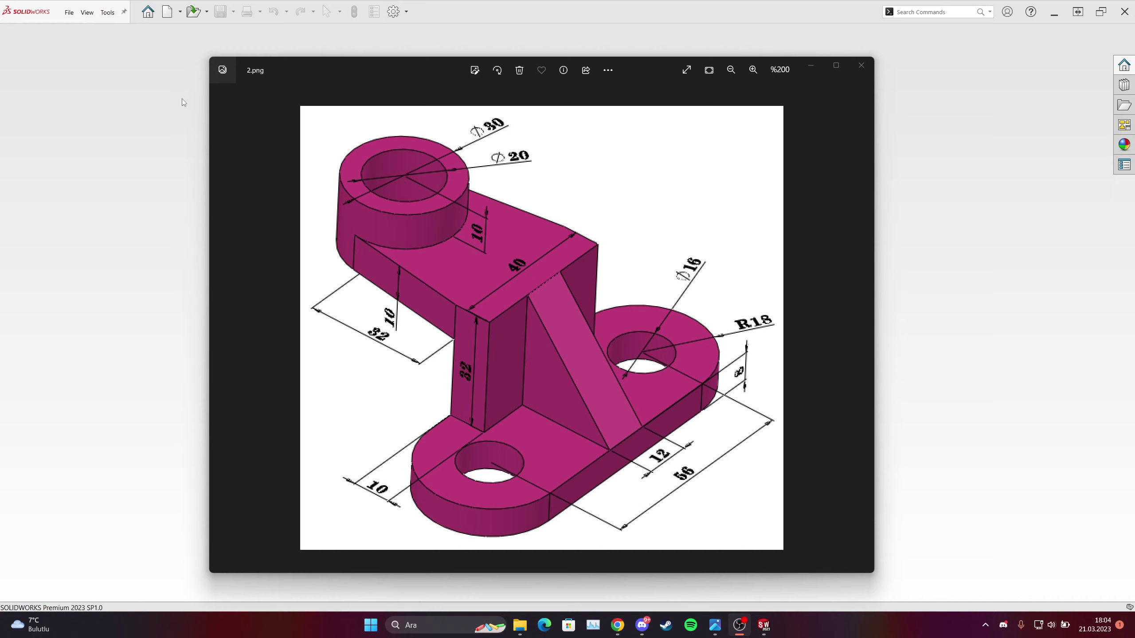
- Create a new part and start Sketch1 on the Front Plane, viewed normal to it
click(168, 16)
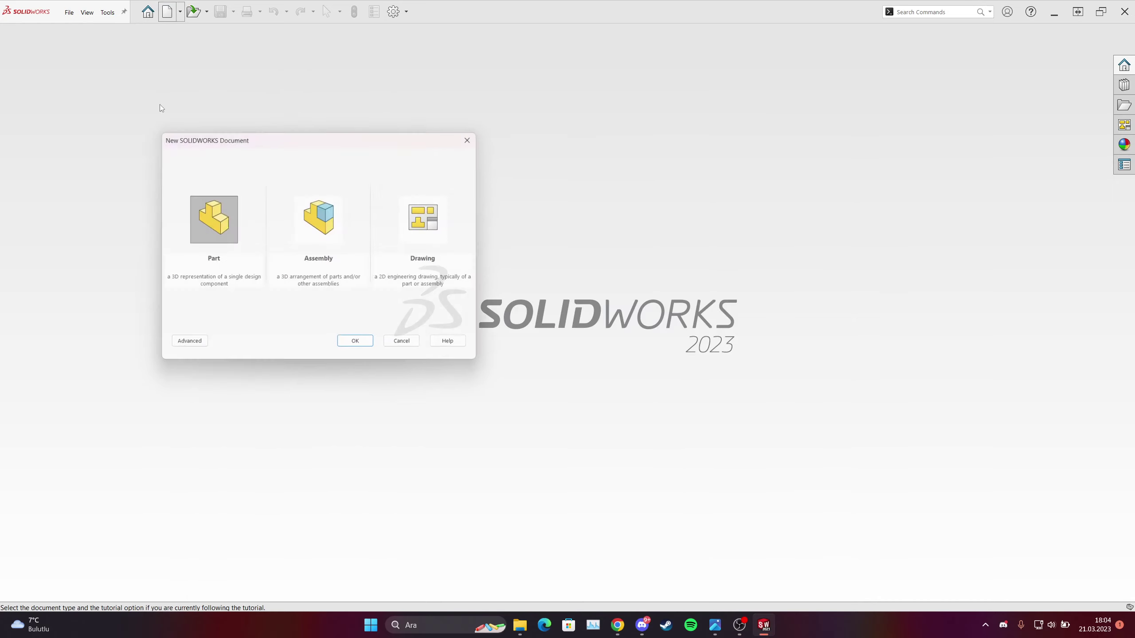
click(365, 352)
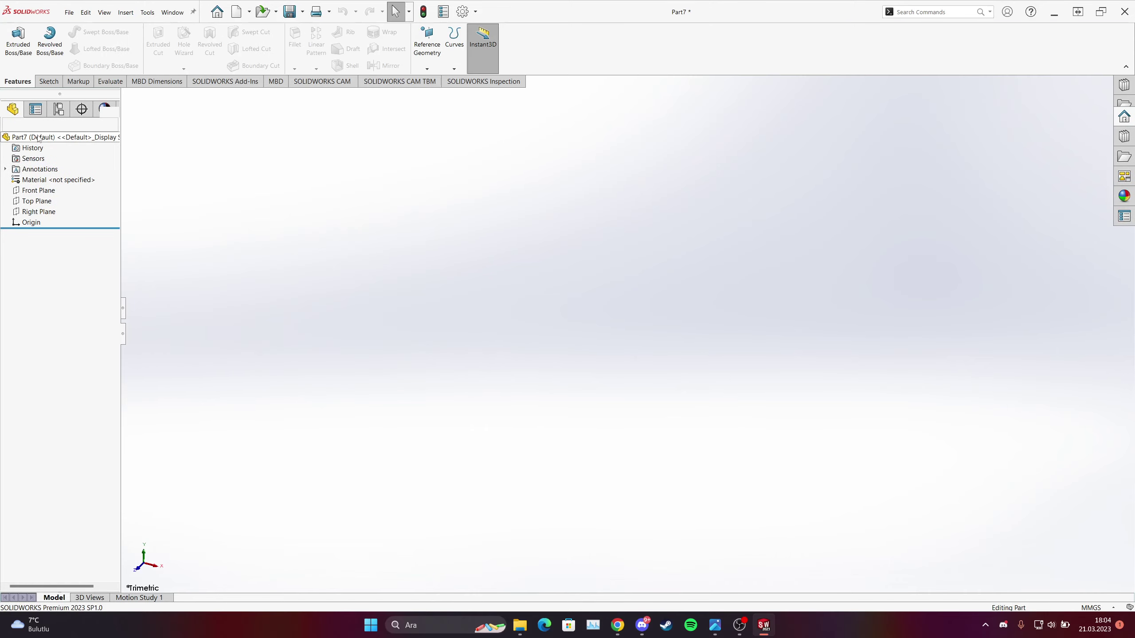
right_click(38, 191)
click(38, 195)
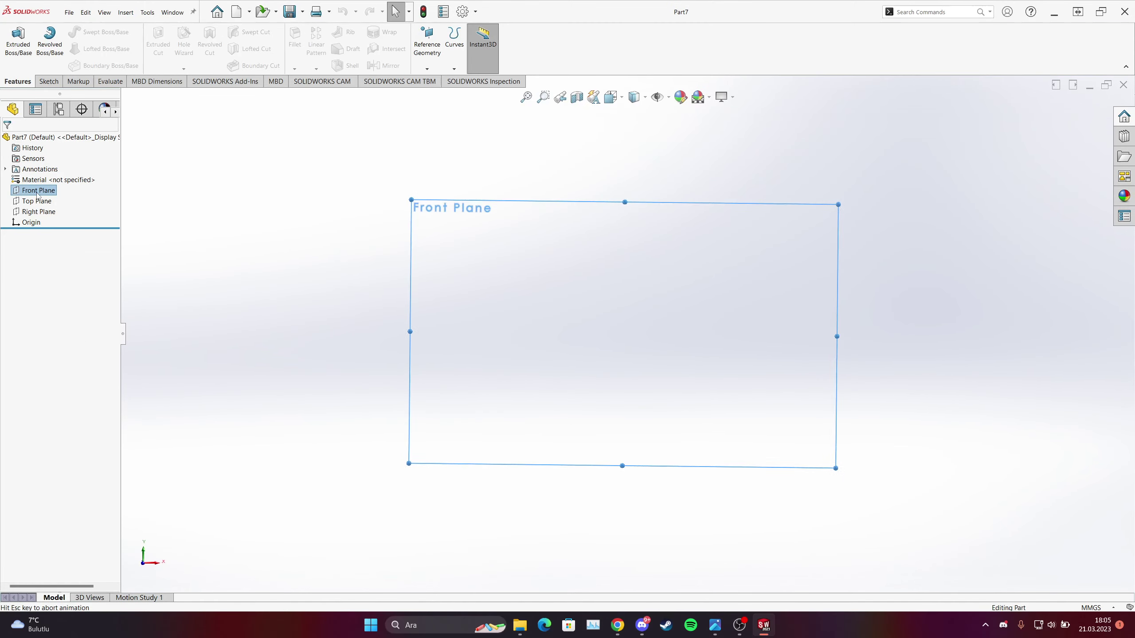
right_click(38, 195)
click(47, 179)
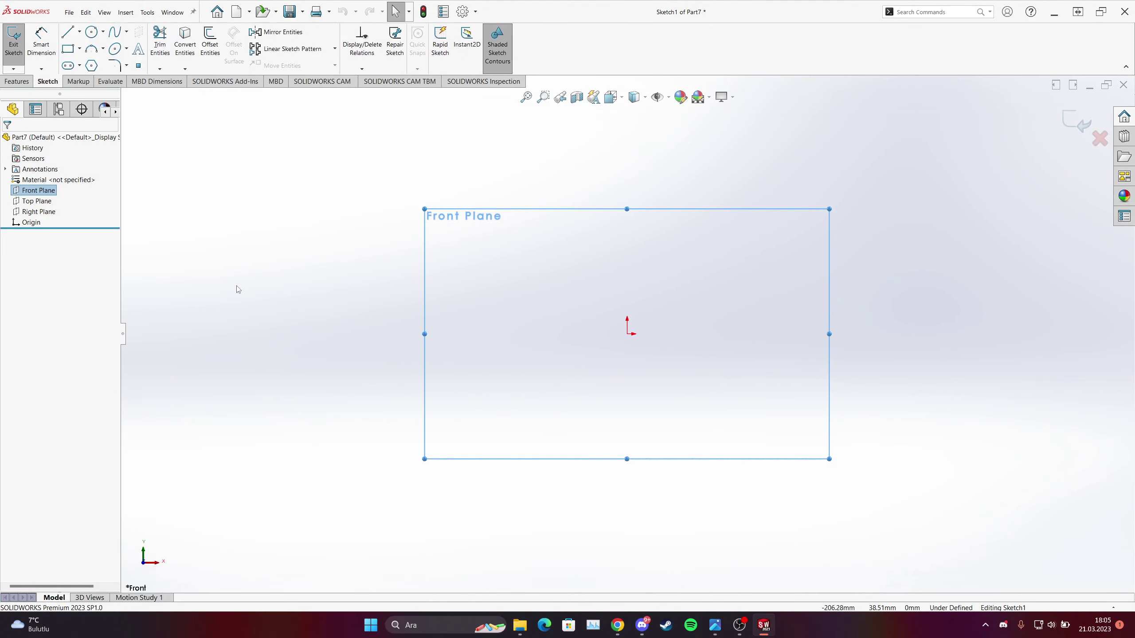
- After checking the reference drawing, draw a horizontal centerline across the origin
click(716, 625)
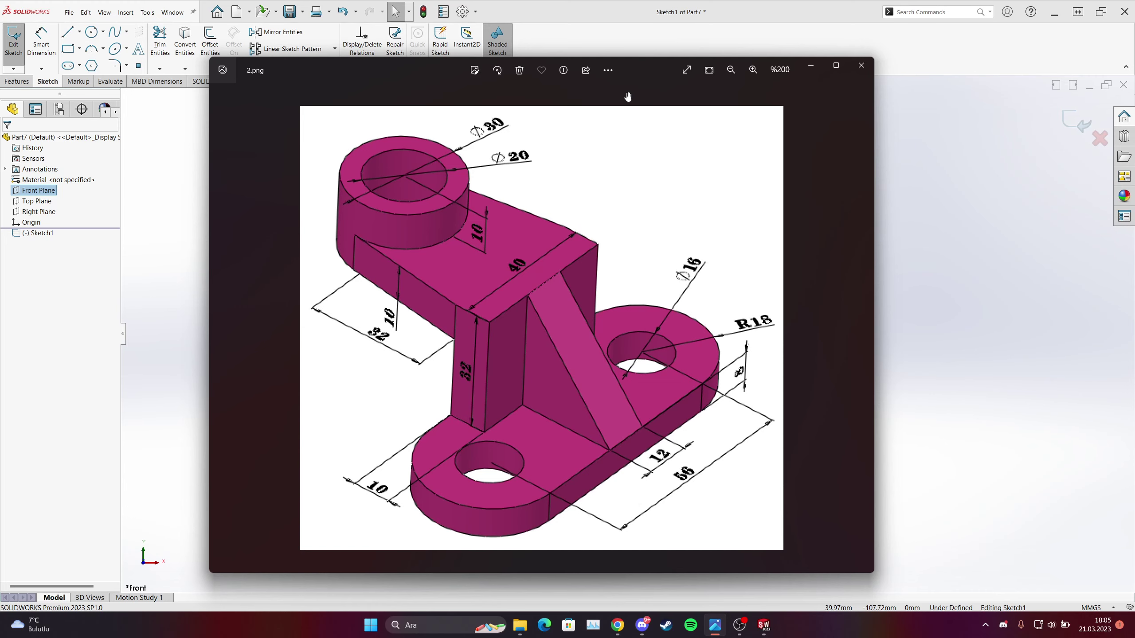
click(594, 27)
click(79, 31)
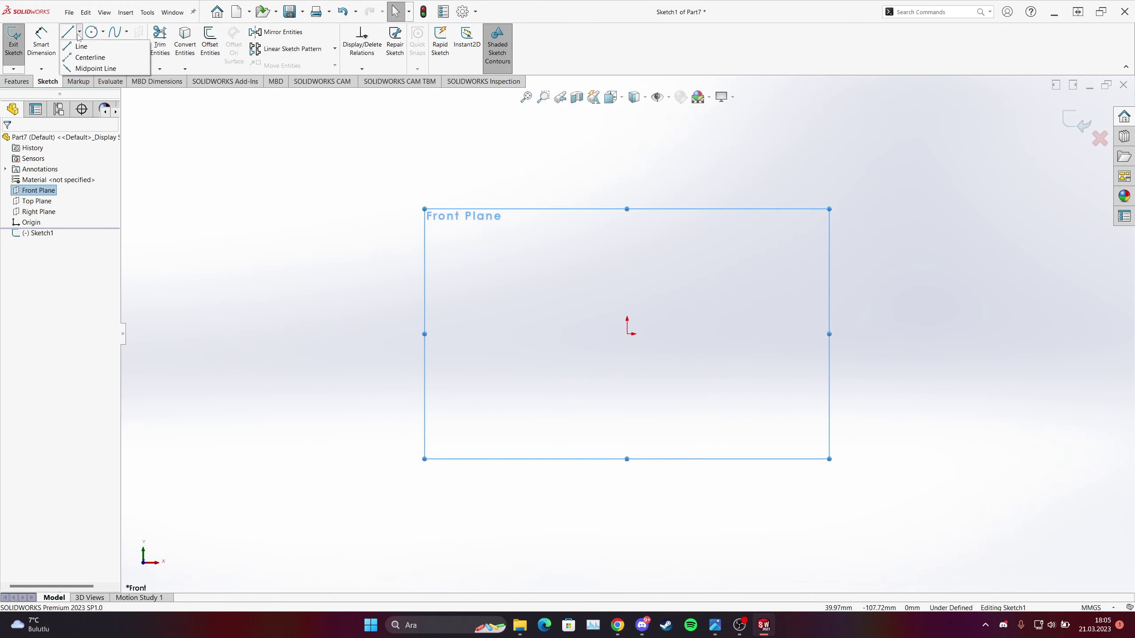
click(85, 58)
click(626, 333)
click(563, 333)
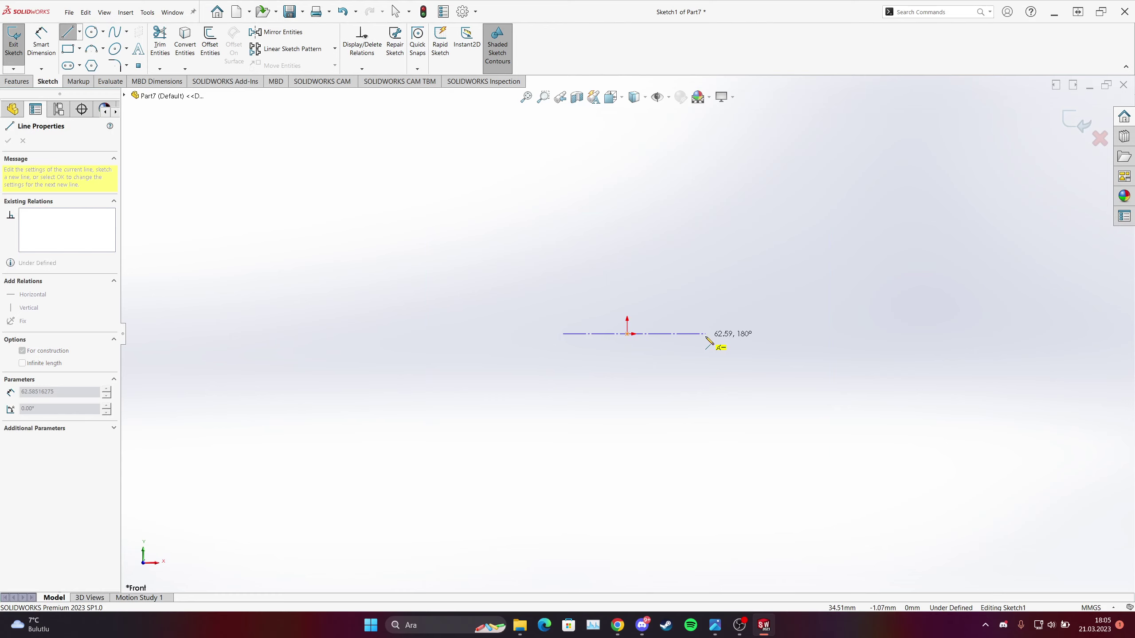
click(706, 336)
key(Escape)
key(Escape)
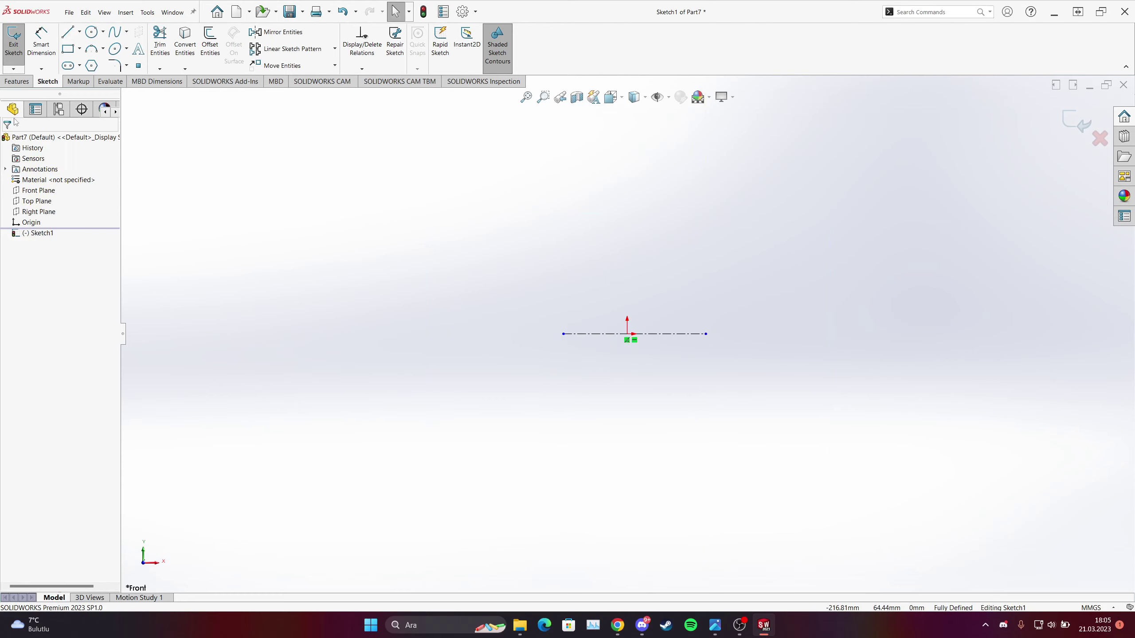
- Dimension the centerline to 56 mm and centre a circle on its left end
click(34, 36)
click(595, 335)
click(590, 379)
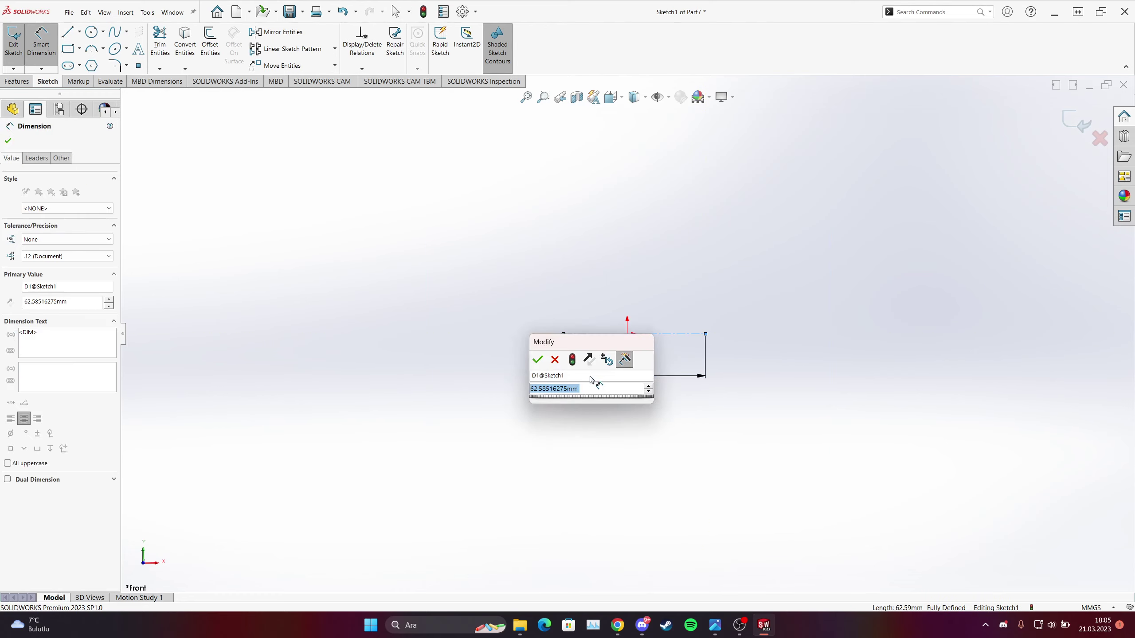
text(56)
key(Return)
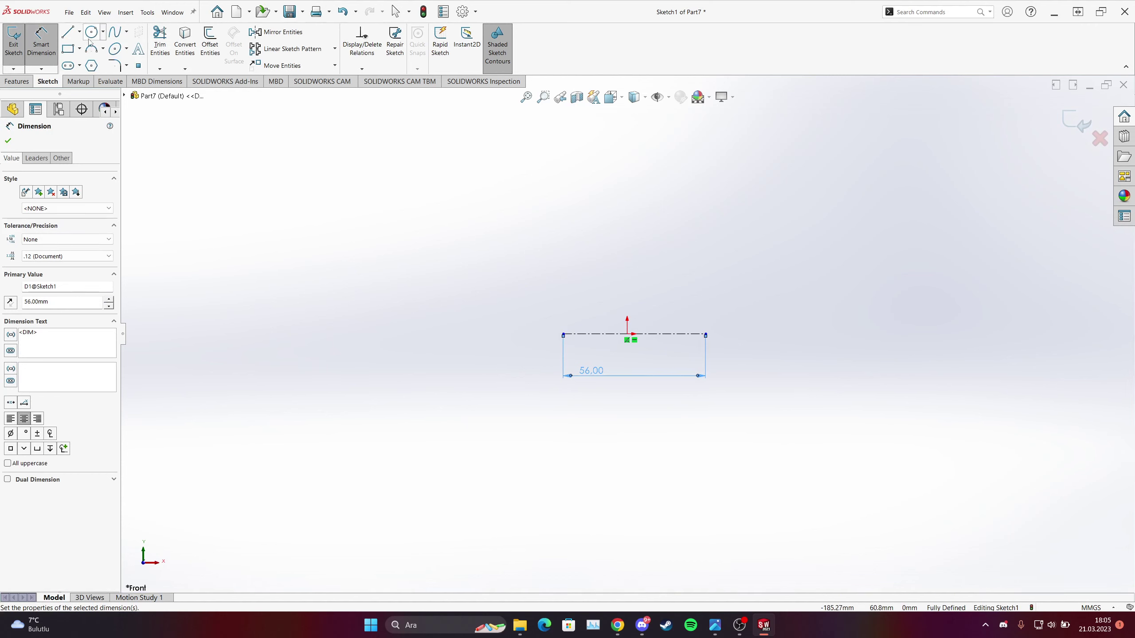
click(92, 32)
click(563, 333)
- Draw outer circles on both ends of the centerline and compare with the reference
click(634, 335)
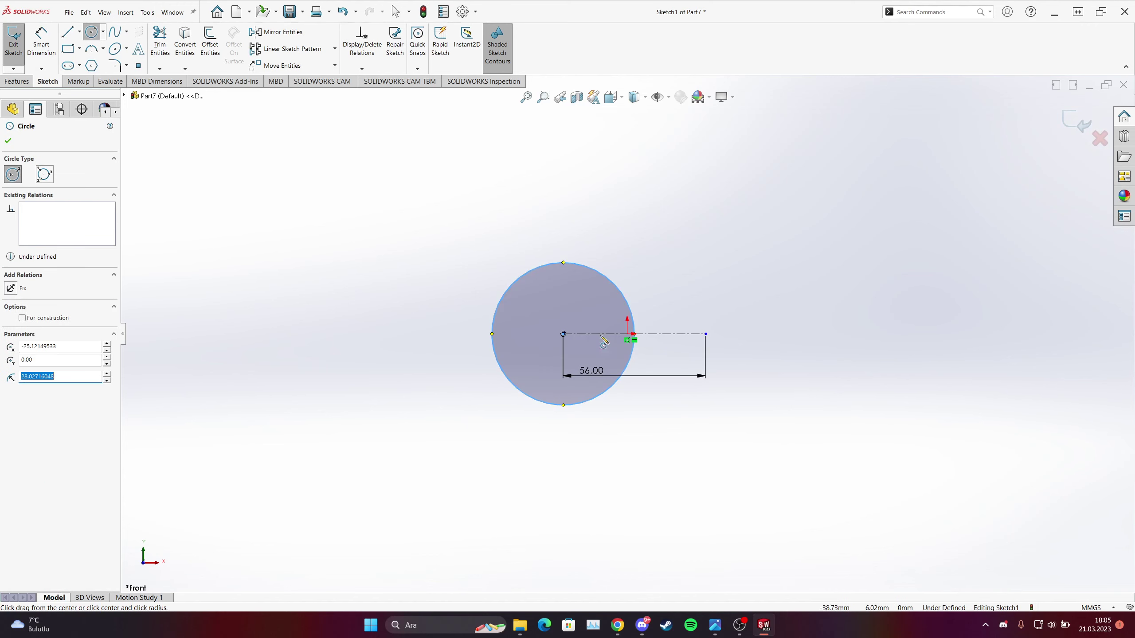
click(705, 333)
click(757, 306)
key(Escape)
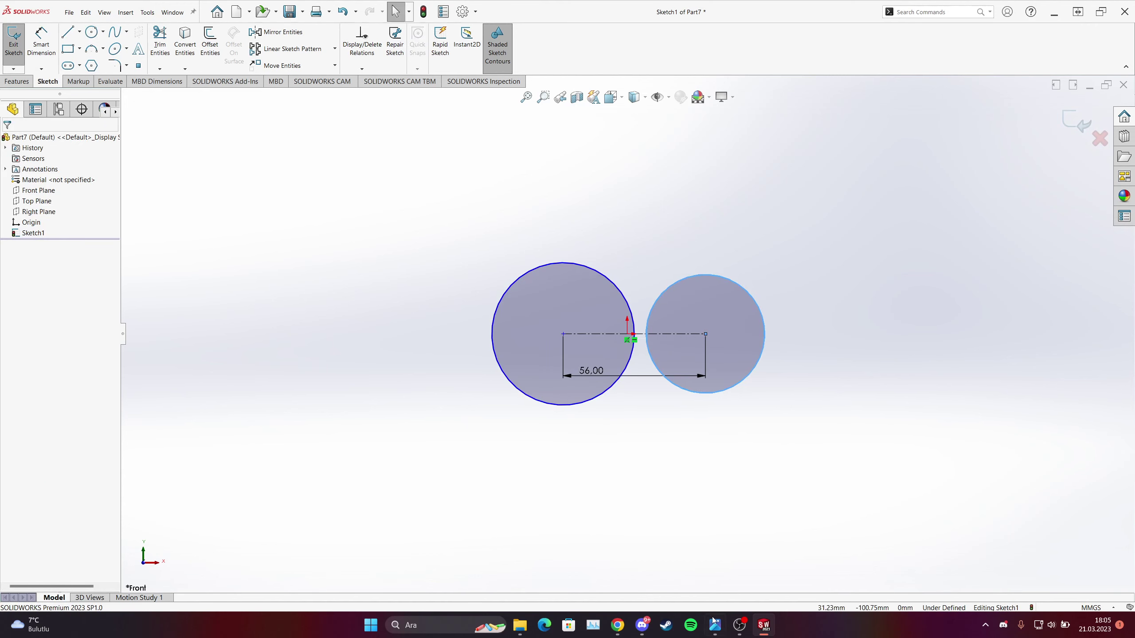
click(714, 624)
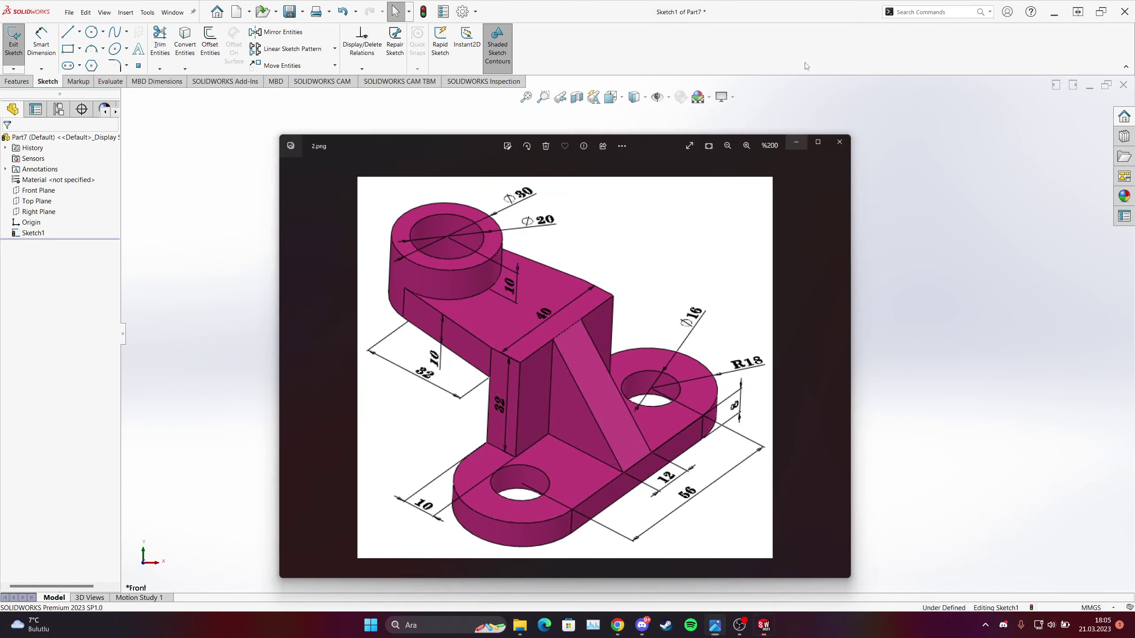
click(811, 65)
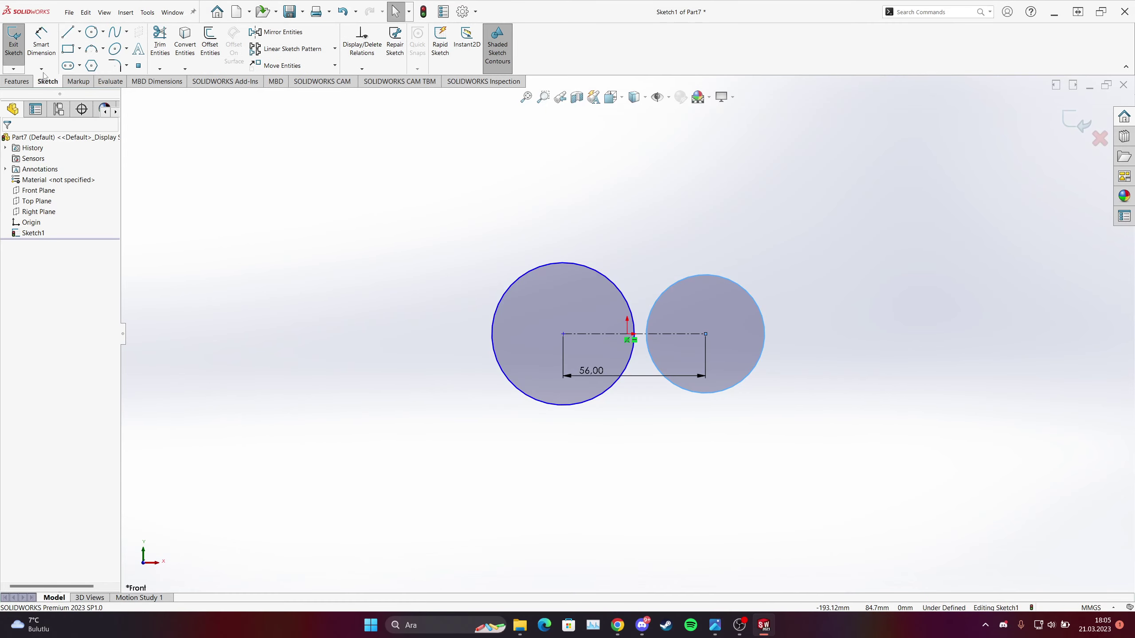
- Dimension both outer circles to Ø36
click(41, 40)
click(511, 274)
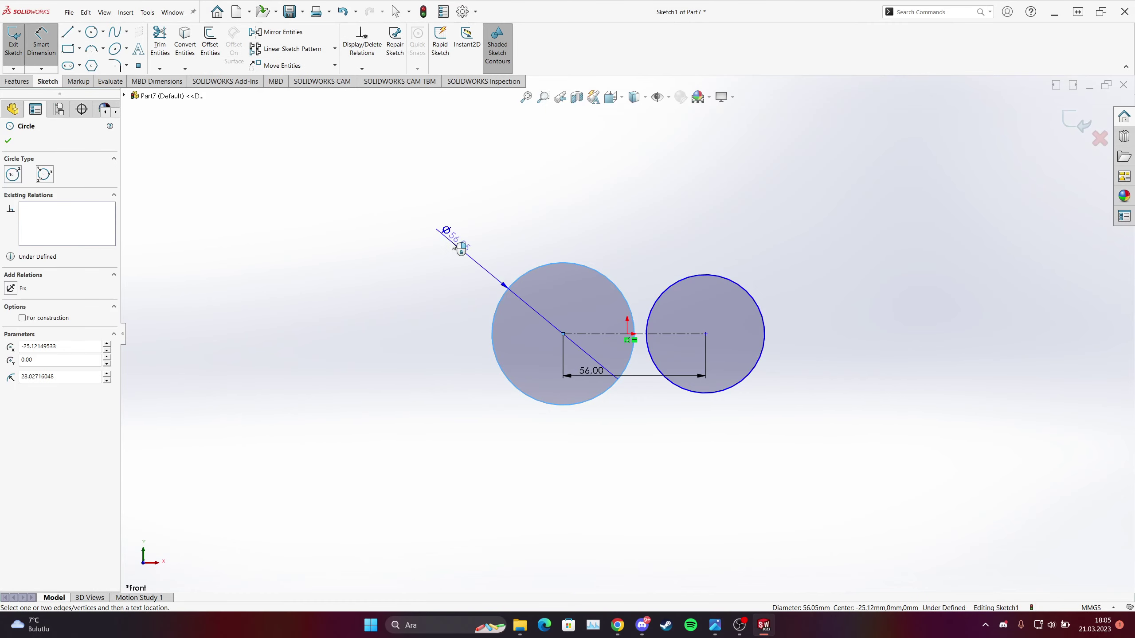
click(452, 242)
text(36)
key(Return)
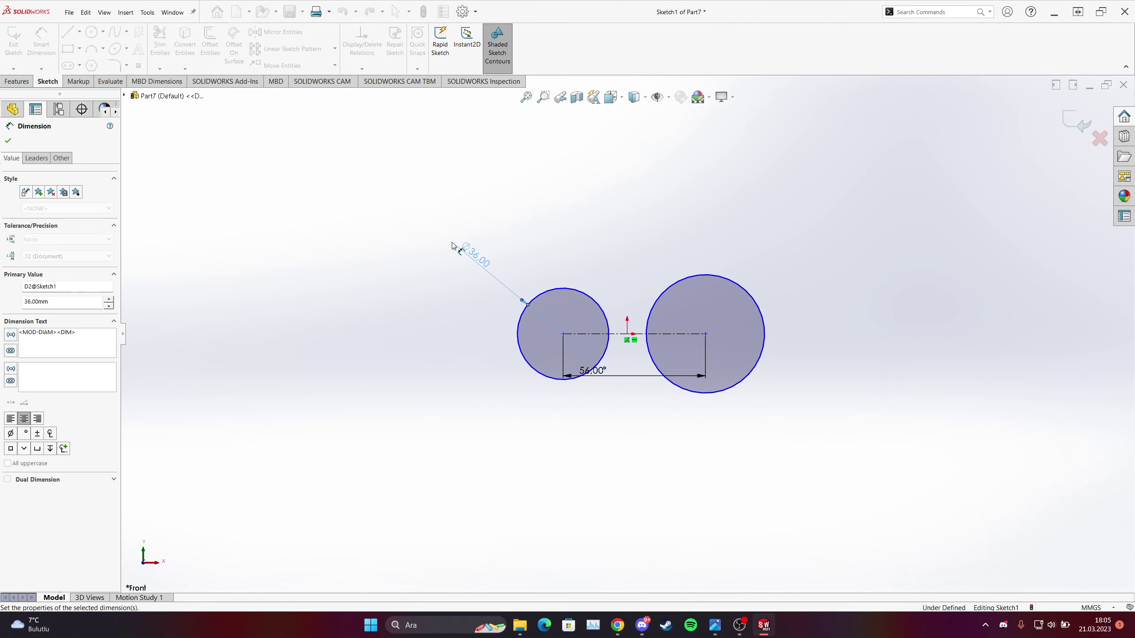
click(699, 276)
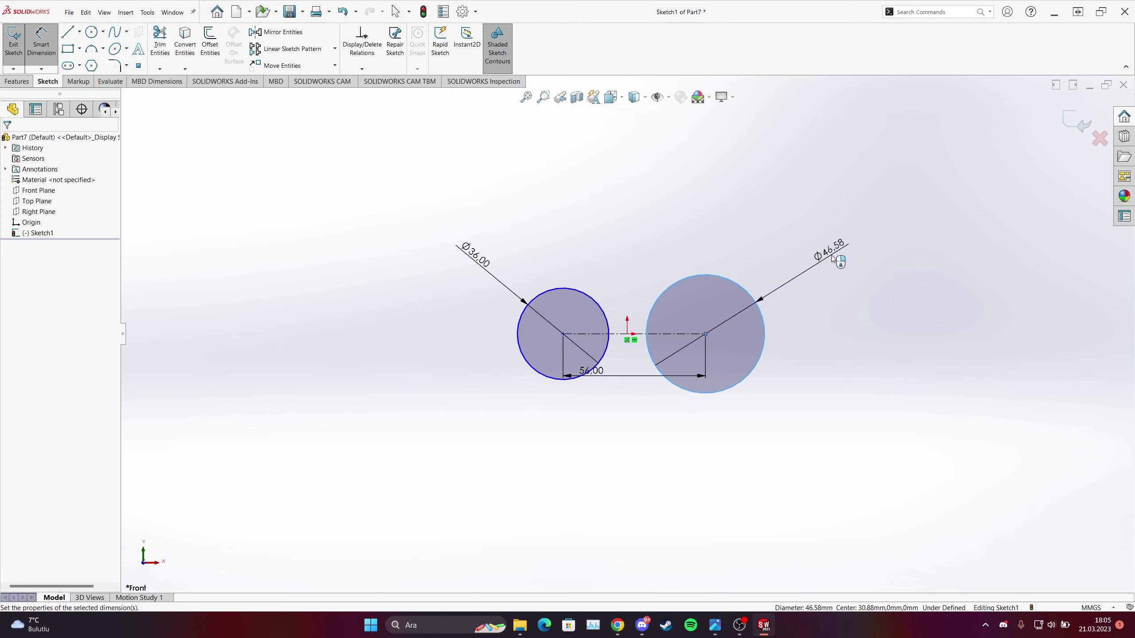
click(831, 257)
key(Return)
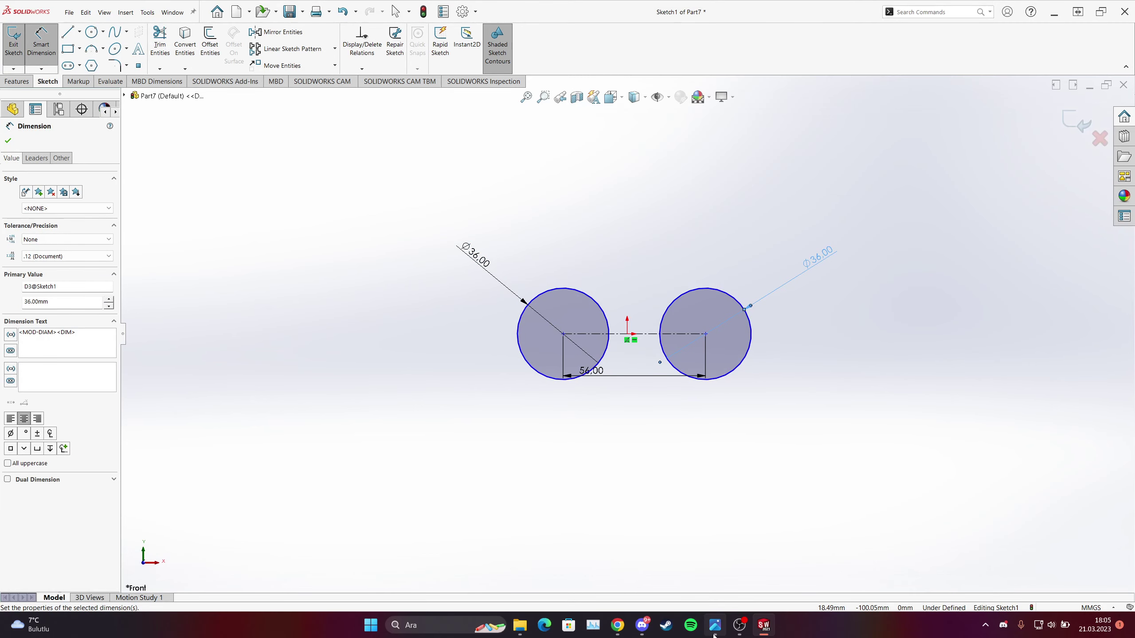
- Draw a concentric hole circle inside each outer circle
click(715, 624)
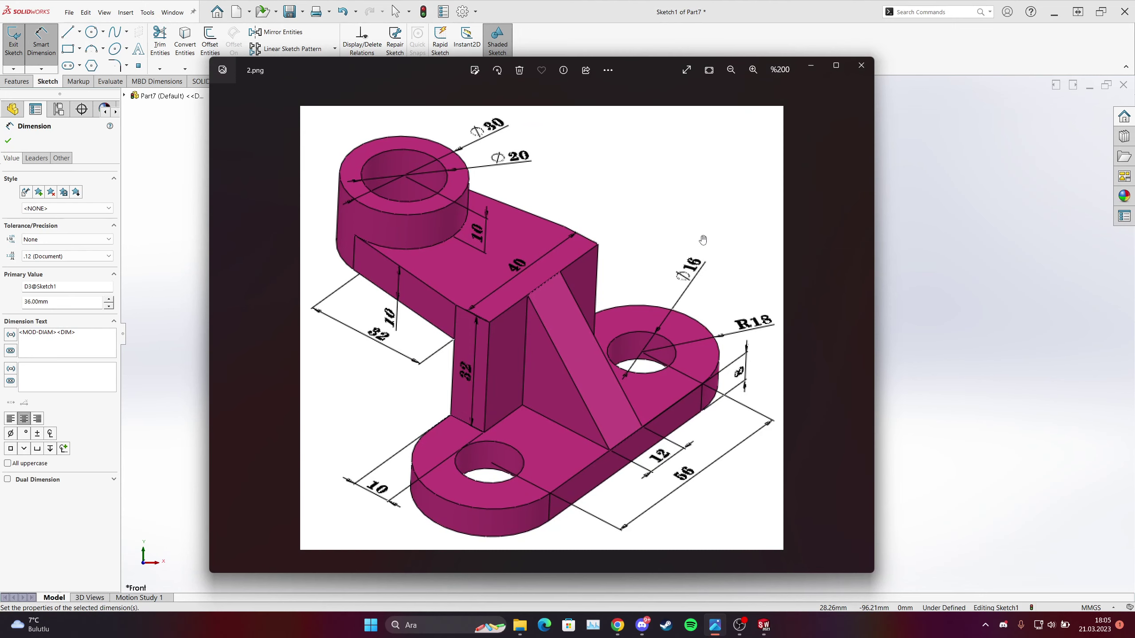
click(811, 67)
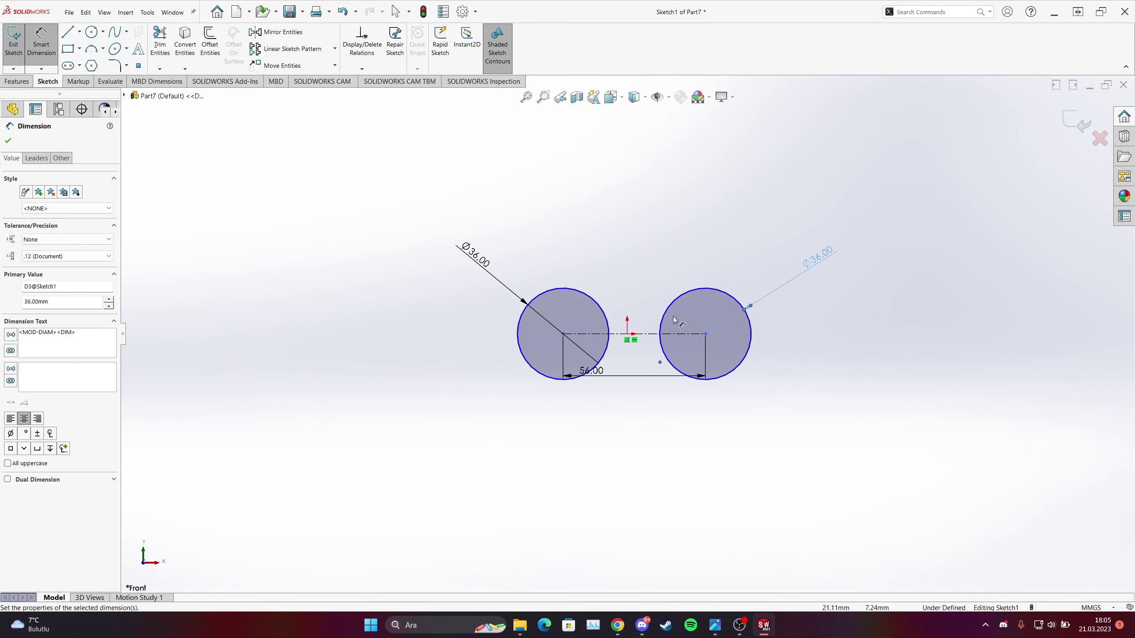
click(91, 31)
click(564, 334)
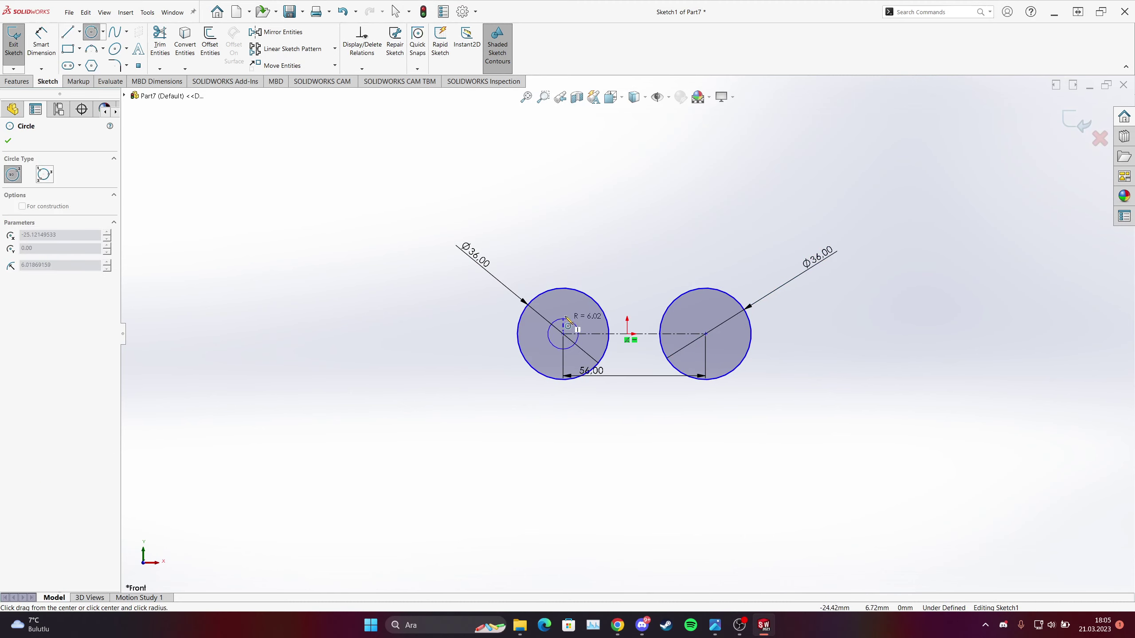
click(588, 334)
click(705, 333)
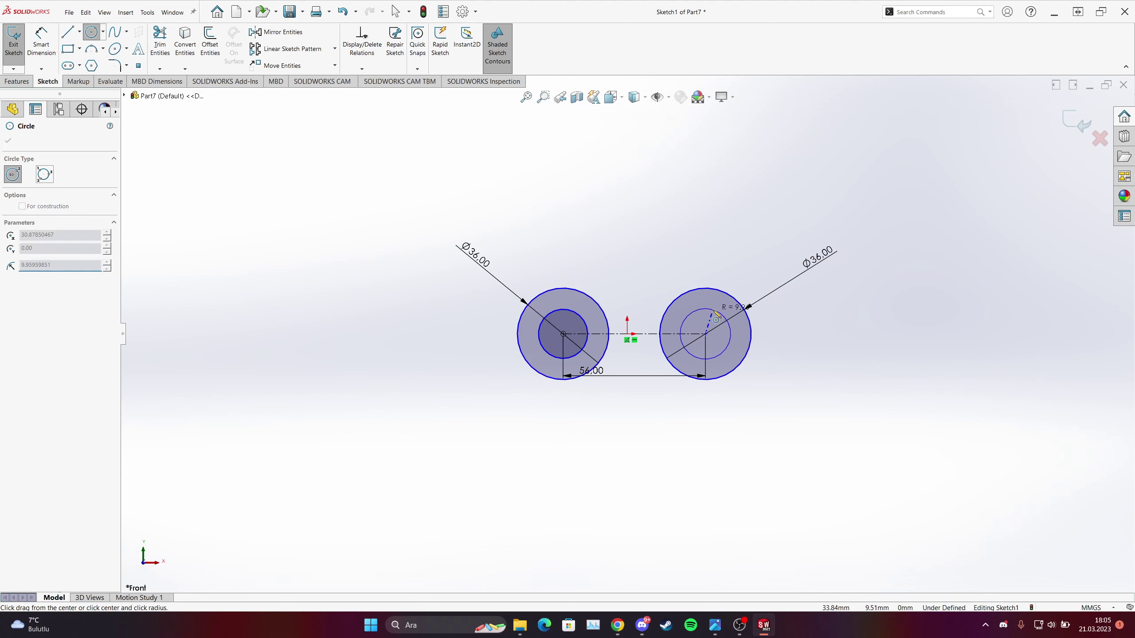
click(729, 334)
key(Escape)
- Dimension both hole circles to Ø16 and verify against the reference drawing
click(43, 52)
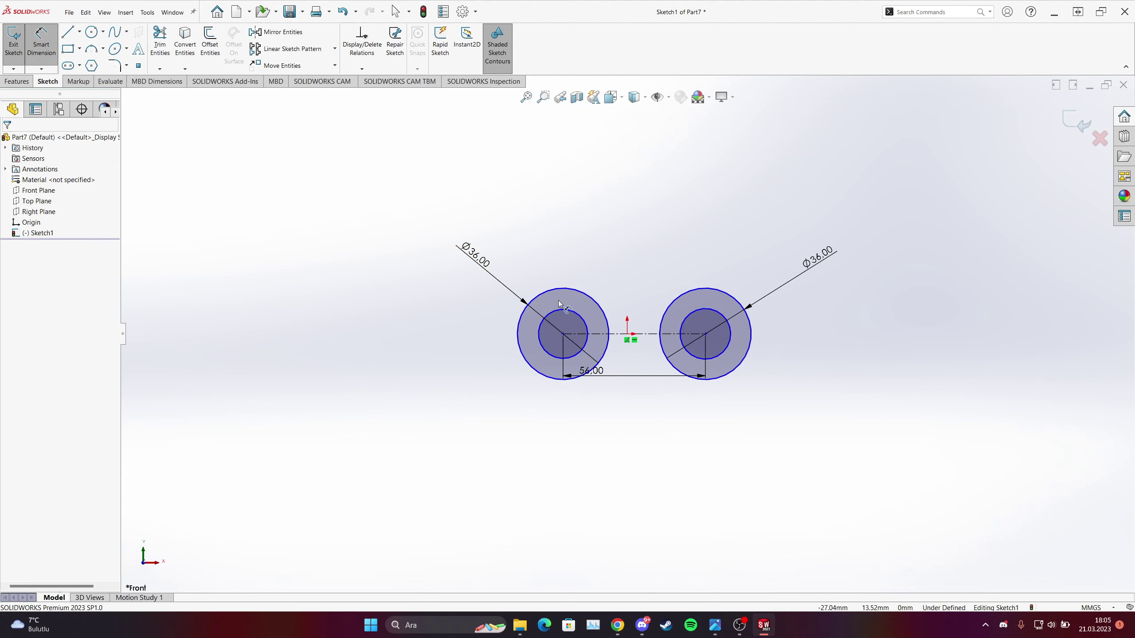
click(552, 312)
click(536, 271)
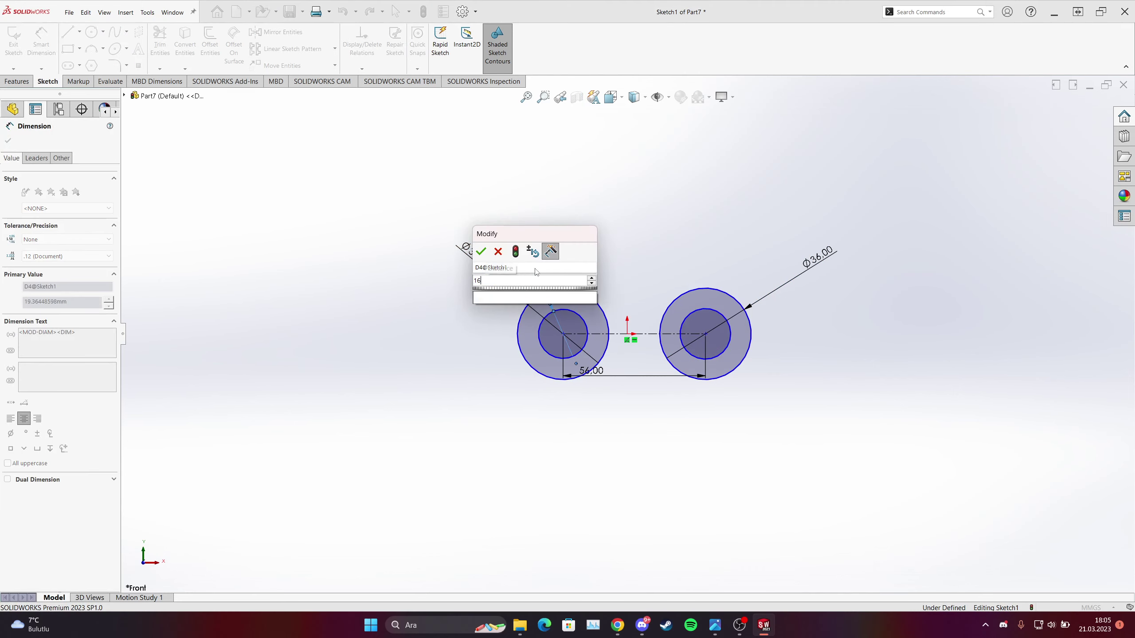
text(16)
key(Return)
click(710, 314)
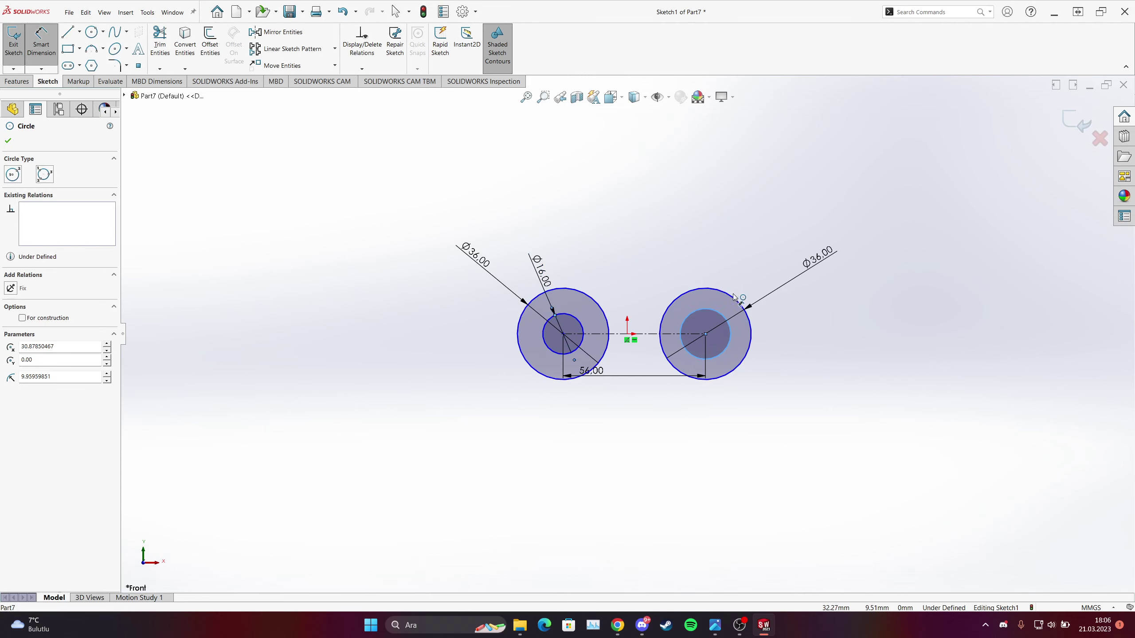
click(750, 274)
text(16)
key(Return)
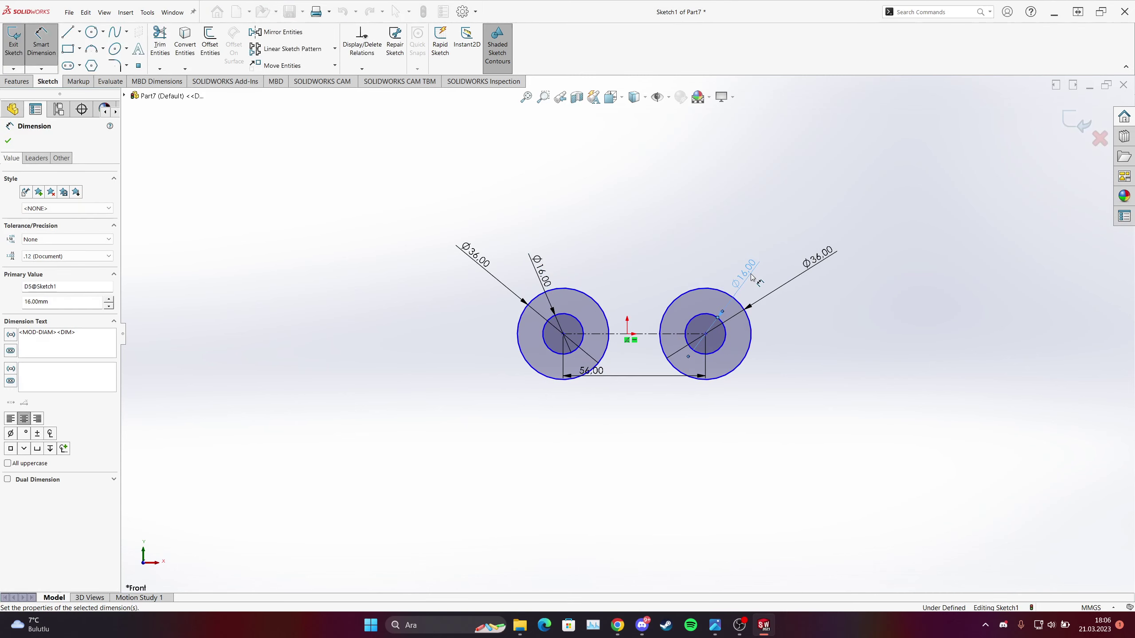
click(8, 143)
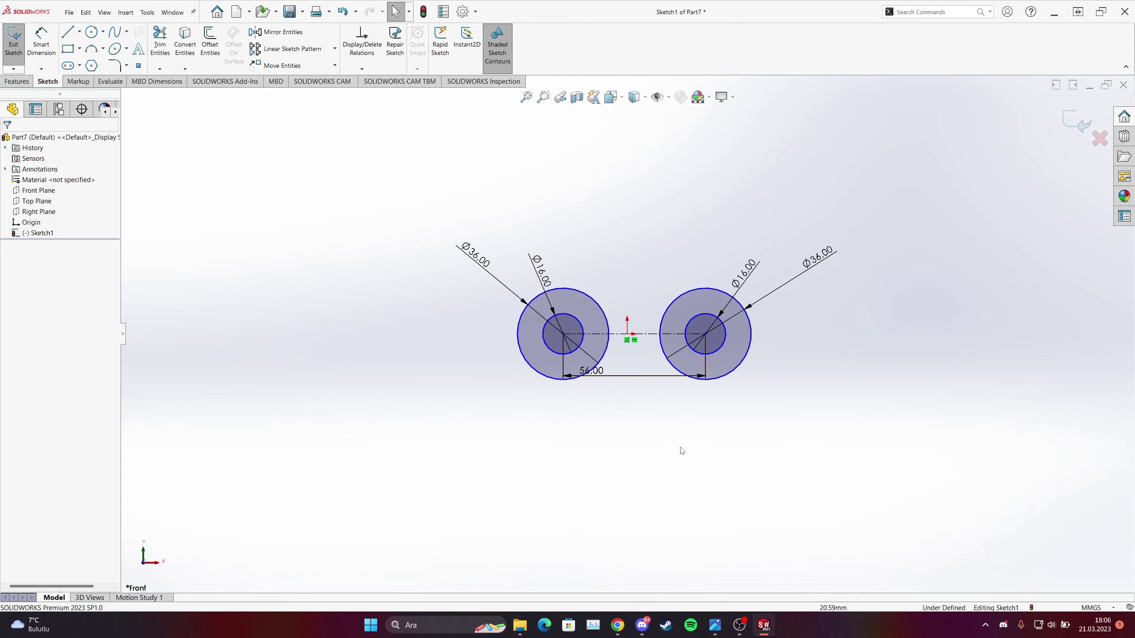
click(716, 624)
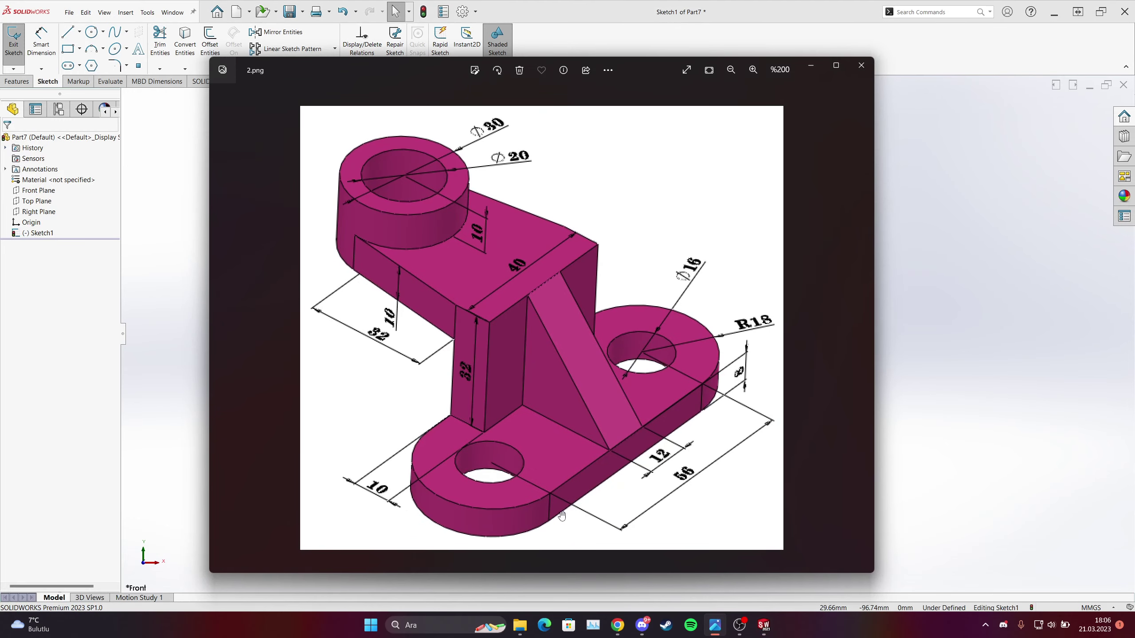
click(710, 628)
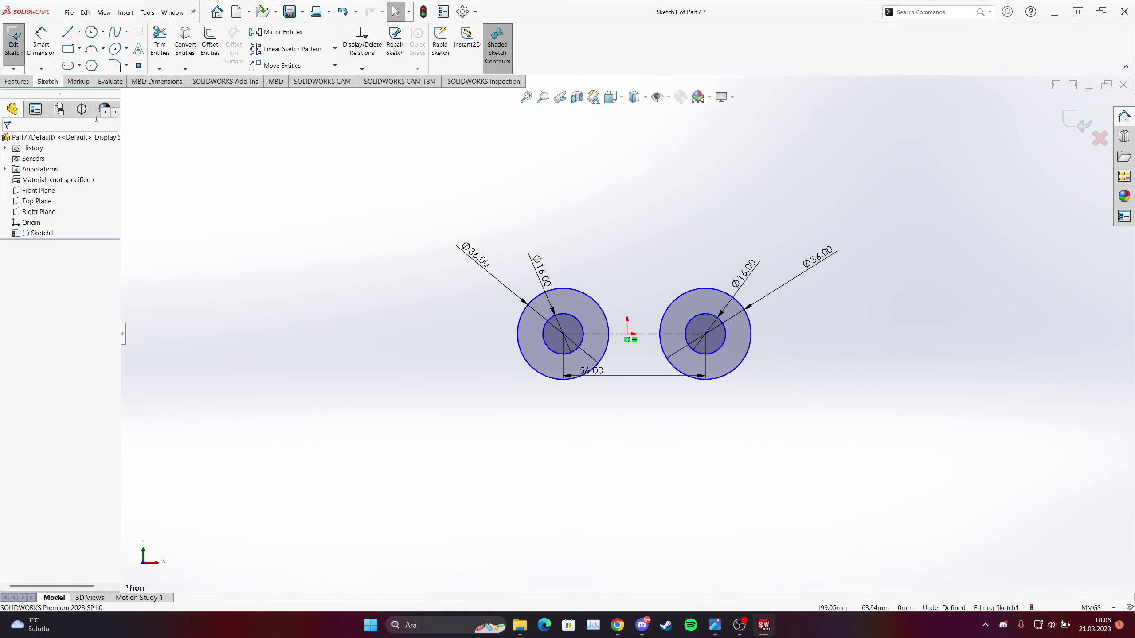
- Draw top and bottom tangent lines joining the two Ø36 circles
click(70, 37)
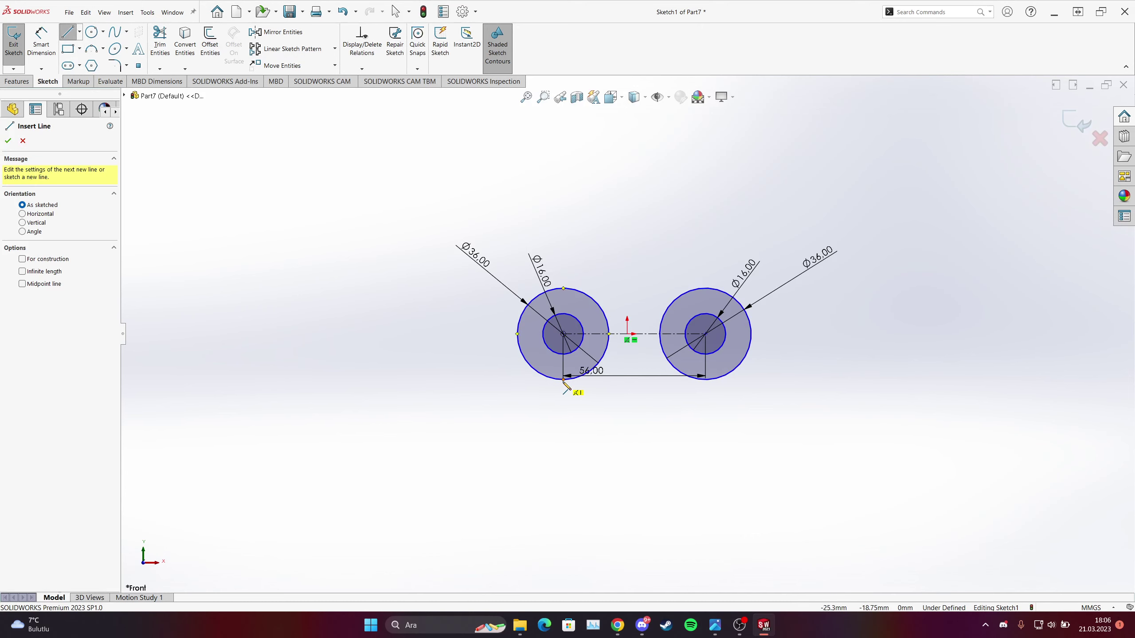
click(563, 379)
click(705, 379)
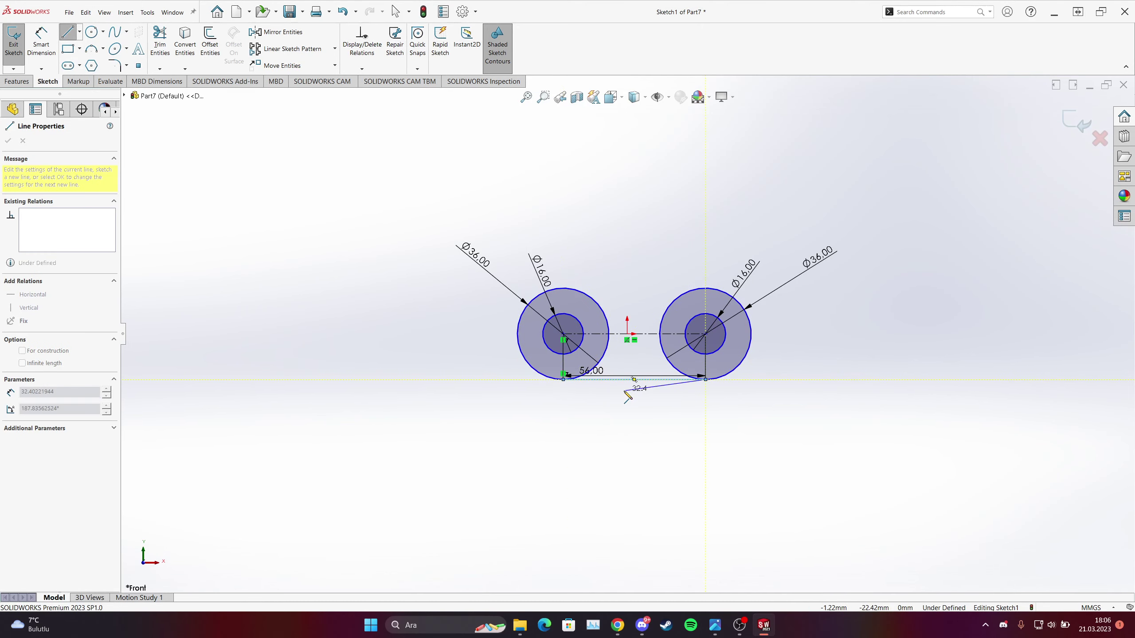
key(Escape)
click(68, 32)
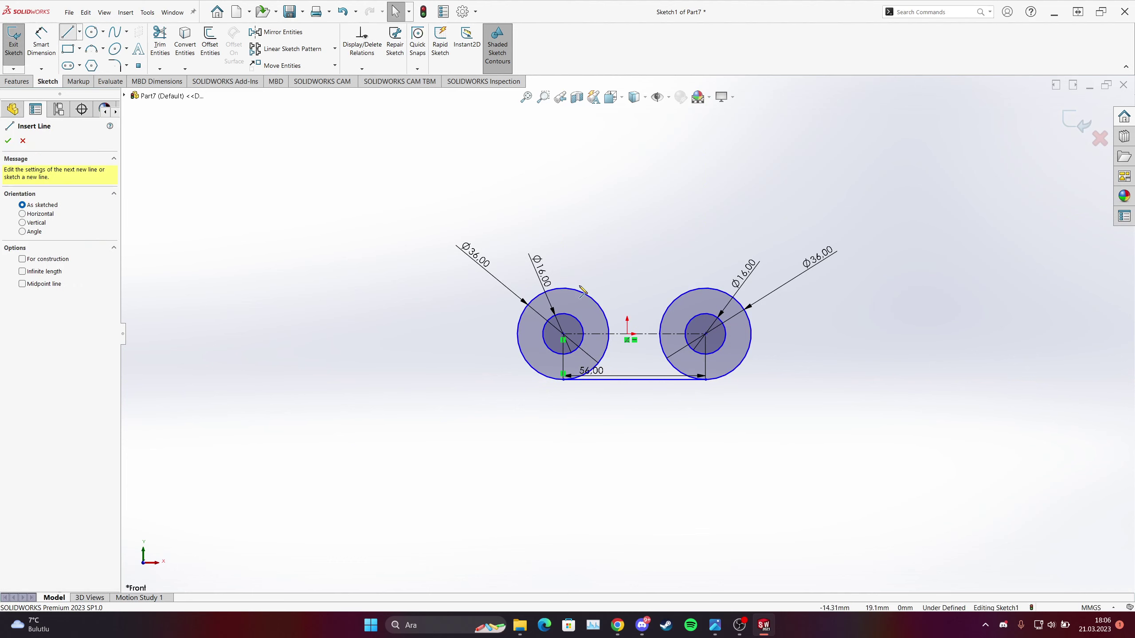
click(563, 289)
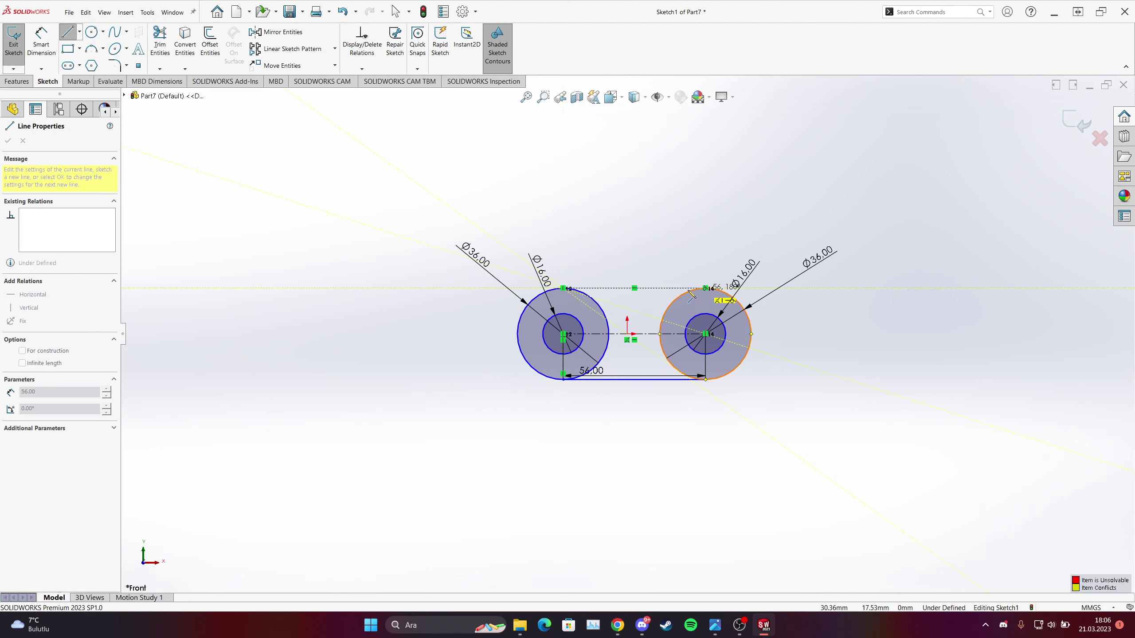
click(706, 288)
key(Escape)
scroll(687, 335, up, 2)
scroll(662, 365, down, 4)
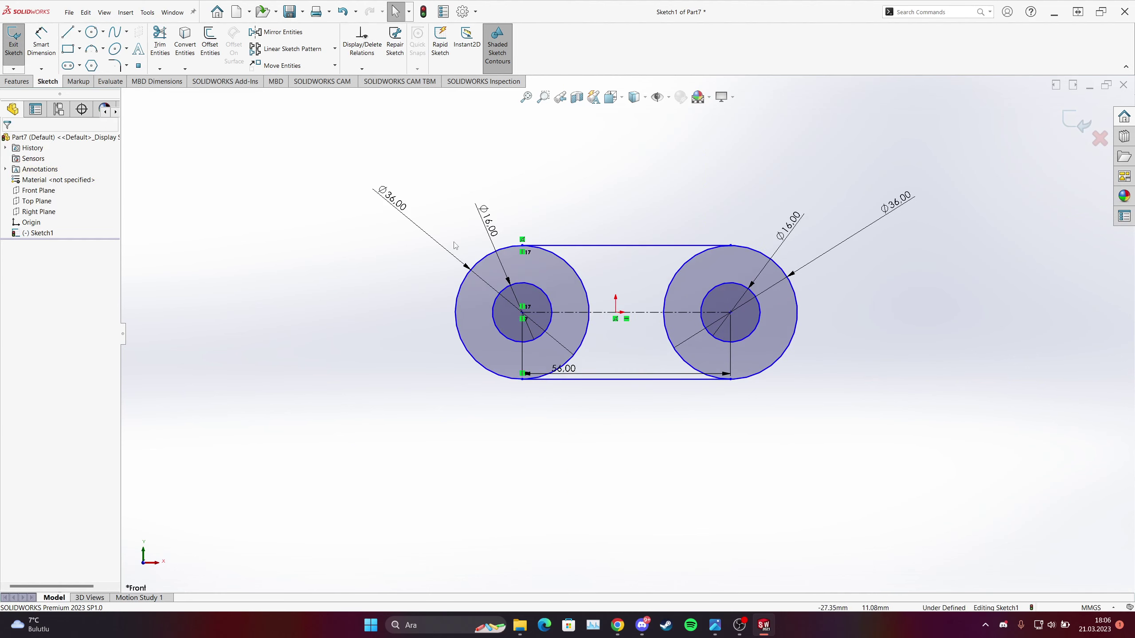
- Power-trim away the inner arcs to leave a closed slot outline
click(160, 48)
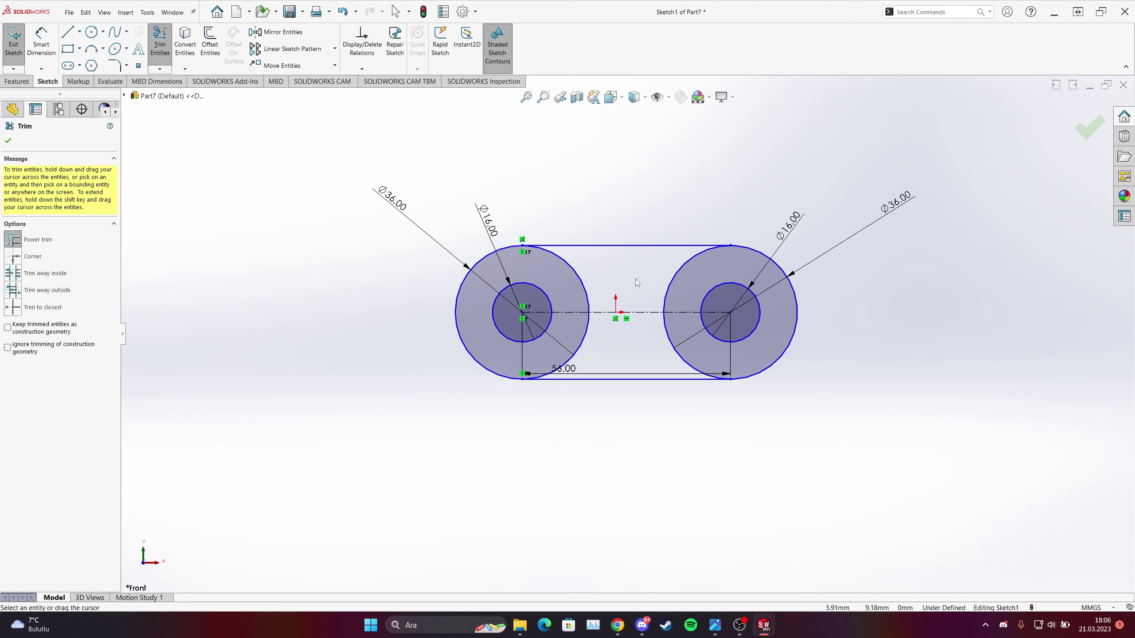
mouse_move(636, 276)
mouse_down()
mouse_move(594, 276)
mouse_move(574, 319)
mouse_move(598, 343)
mouse_move(675, 347)
mouse_move(676, 282)
mouse_move(659, 276)
mouse_move(640, 334)
mouse_up()
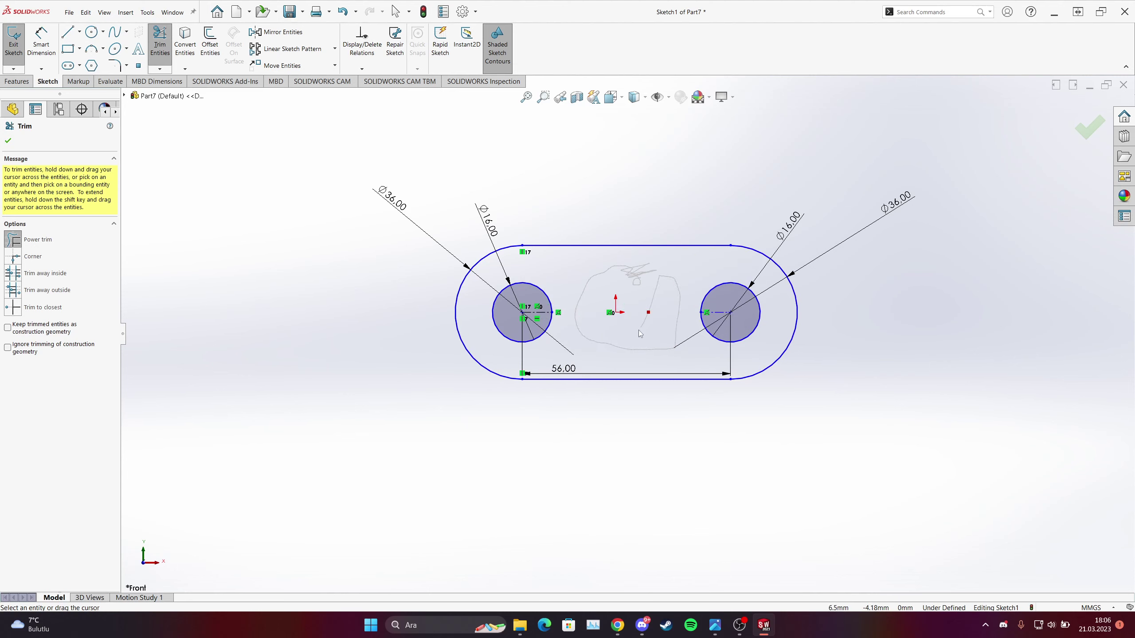
drag(625, 292, 610, 344)
mouse_move(632, 343)
middle_down()
mouse_move(649, 261)
mouse_move(621, 333)
middle_up()
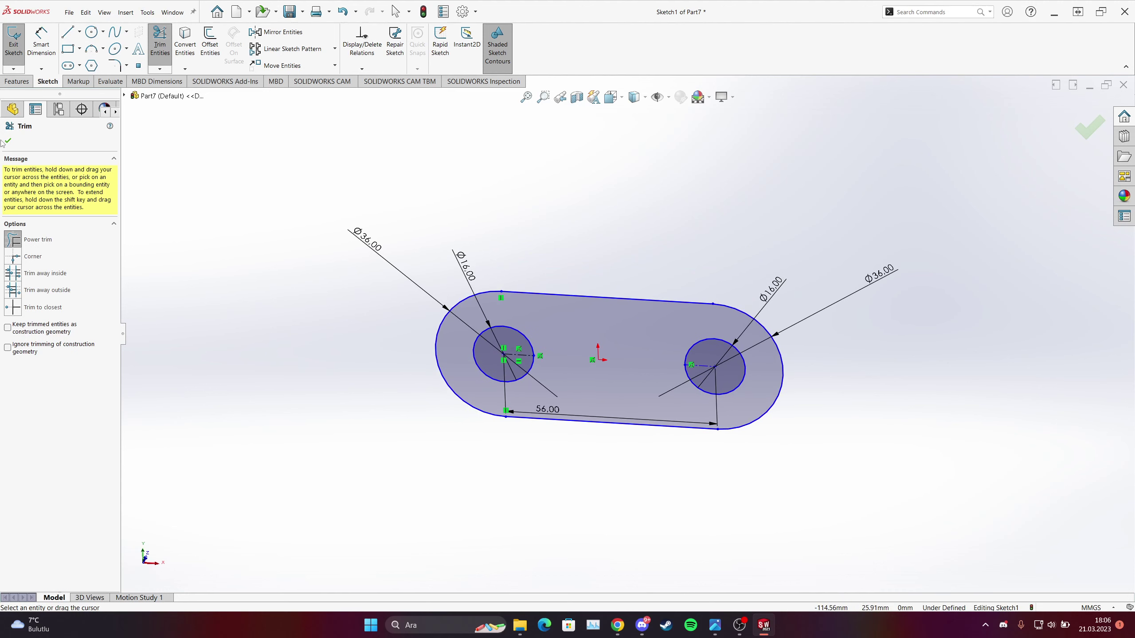
click(8, 141)
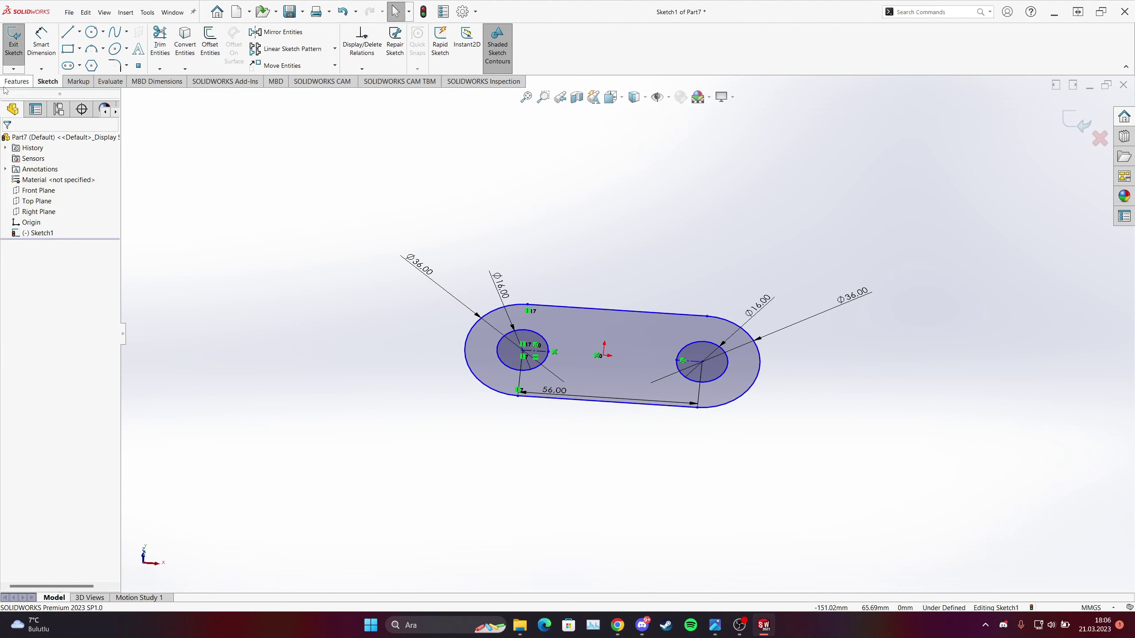
- Extrude the slot sketch as a Blind 8 mm Boss-Extrude into the base plate
click(16, 81)
click(18, 43)
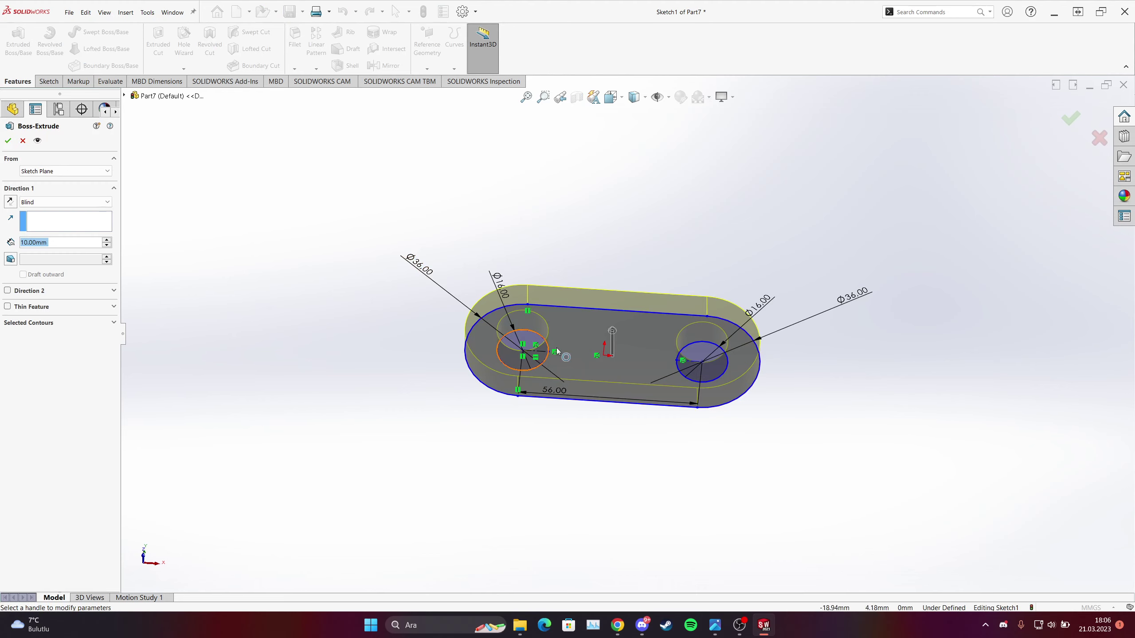
click(720, 627)
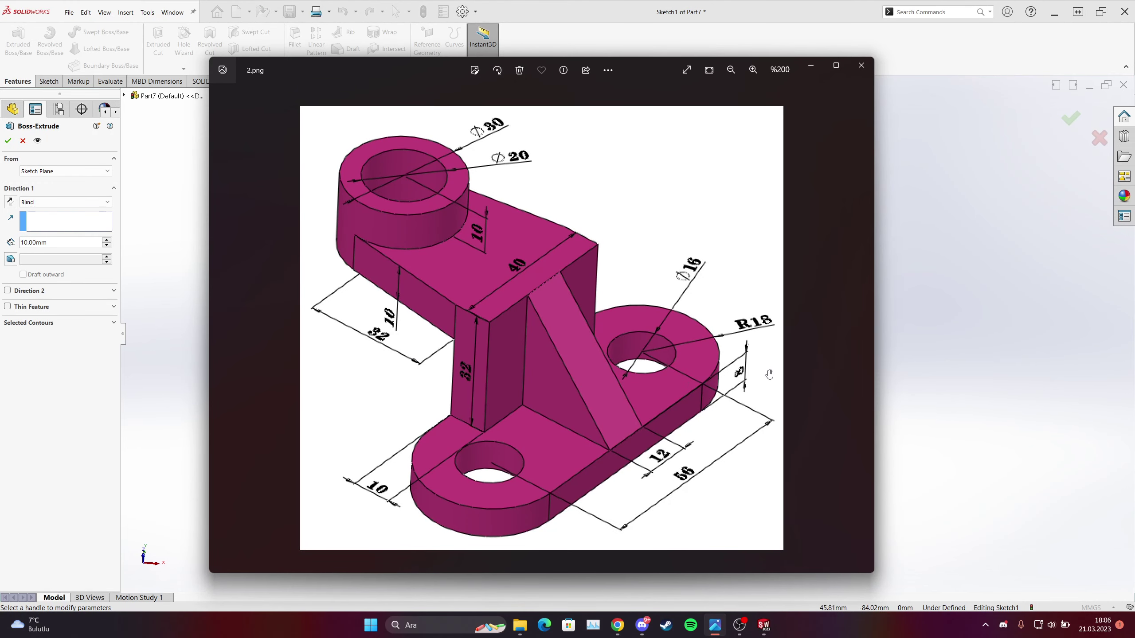
click(810, 67)
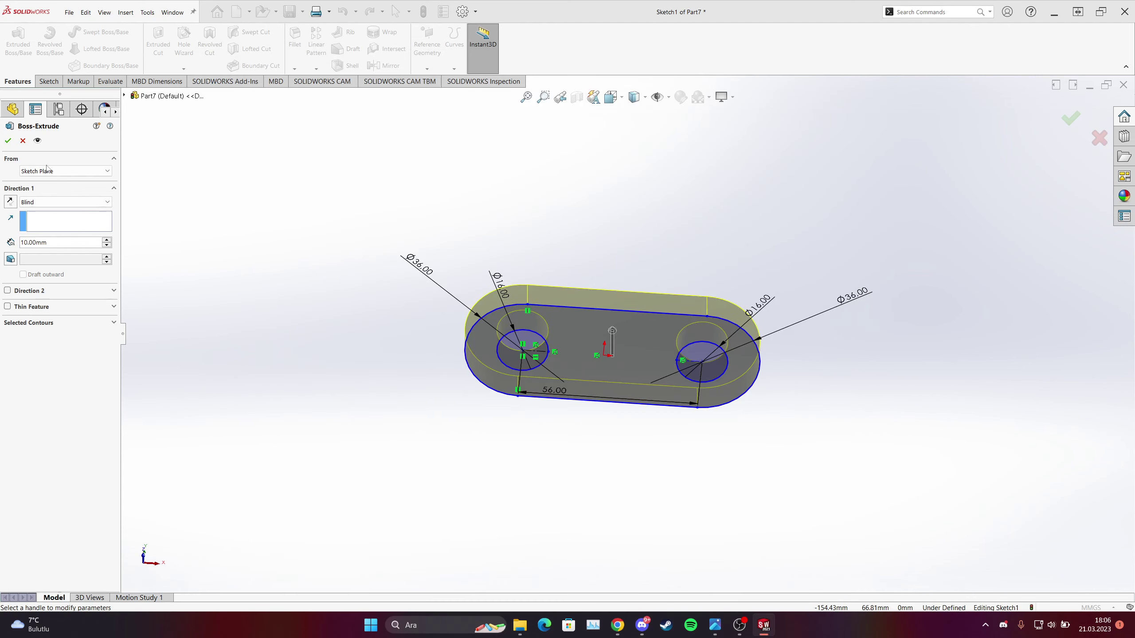
double_click(66, 243)
text(8)
key(Return)
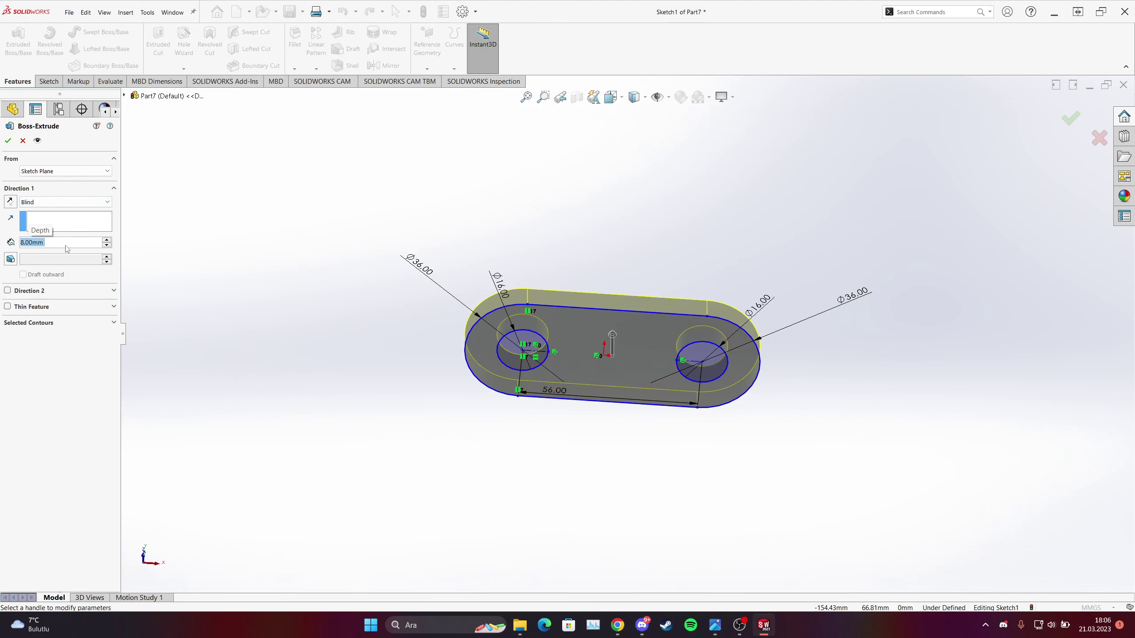
middle_drag(581, 251, 596, 347)
click(596, 347)
click(563, 438)
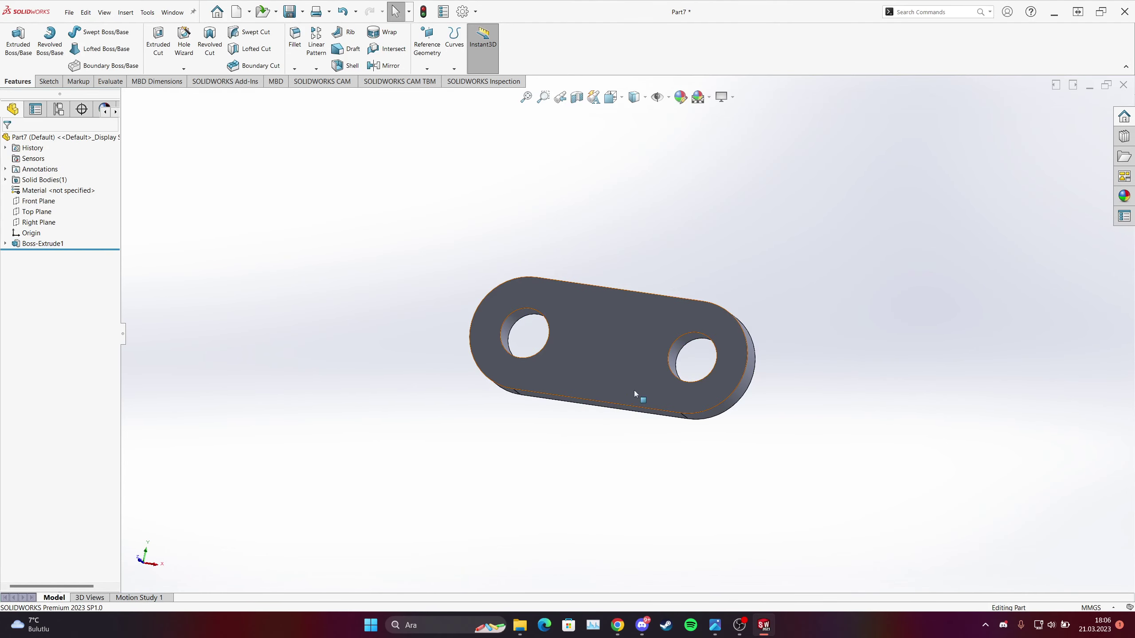
click(715, 625)
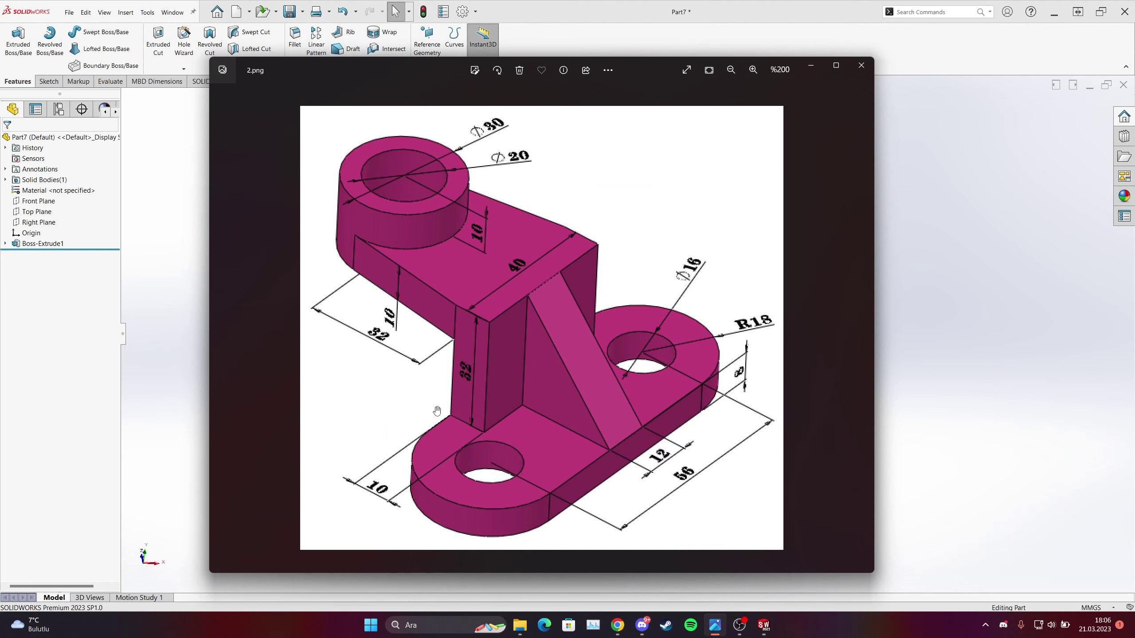
click(715, 625)
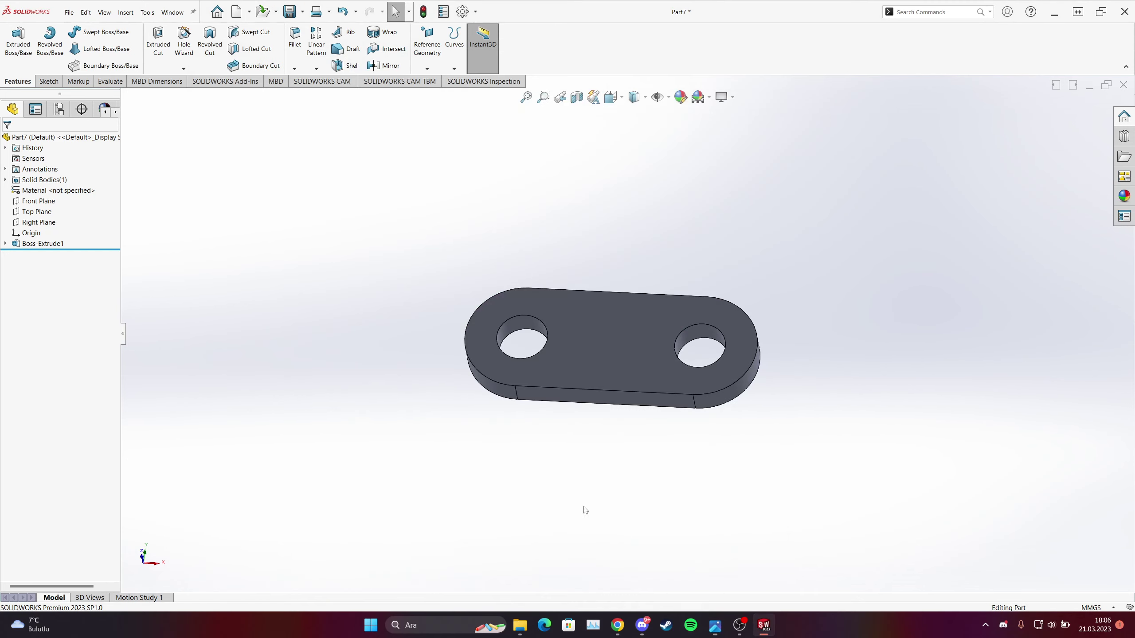
- Turn the view normal to the plate's long side face
right_click(569, 402)
click(628, 389)
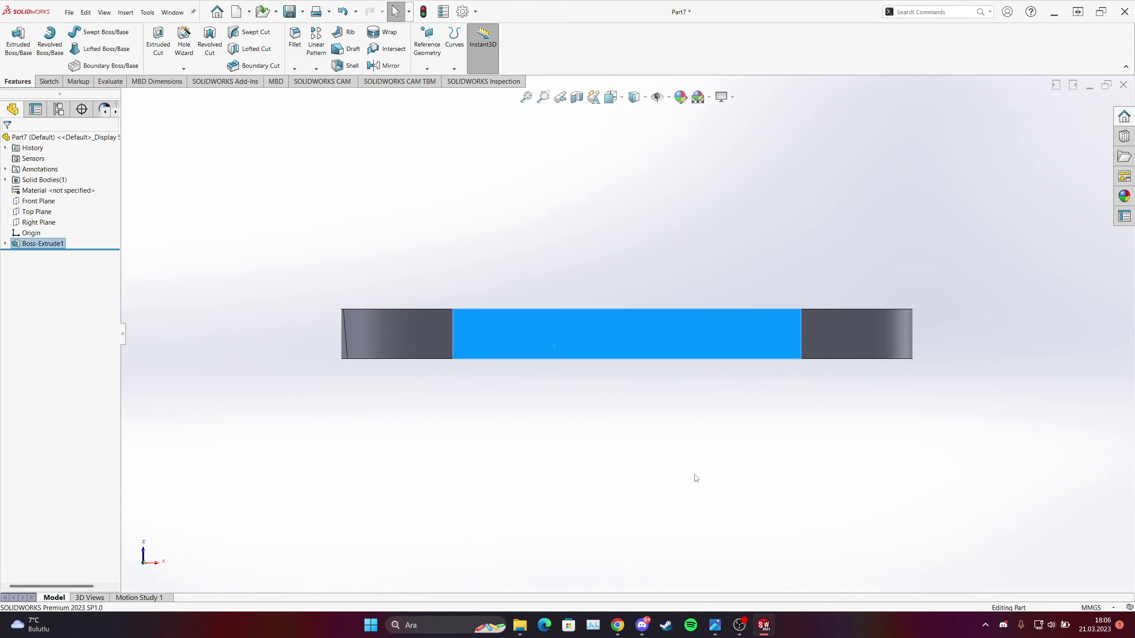
click(714, 625)
click(715, 625)
- Draw a corner rectangle on the side face, rising from the plate's top edge
click(48, 82)
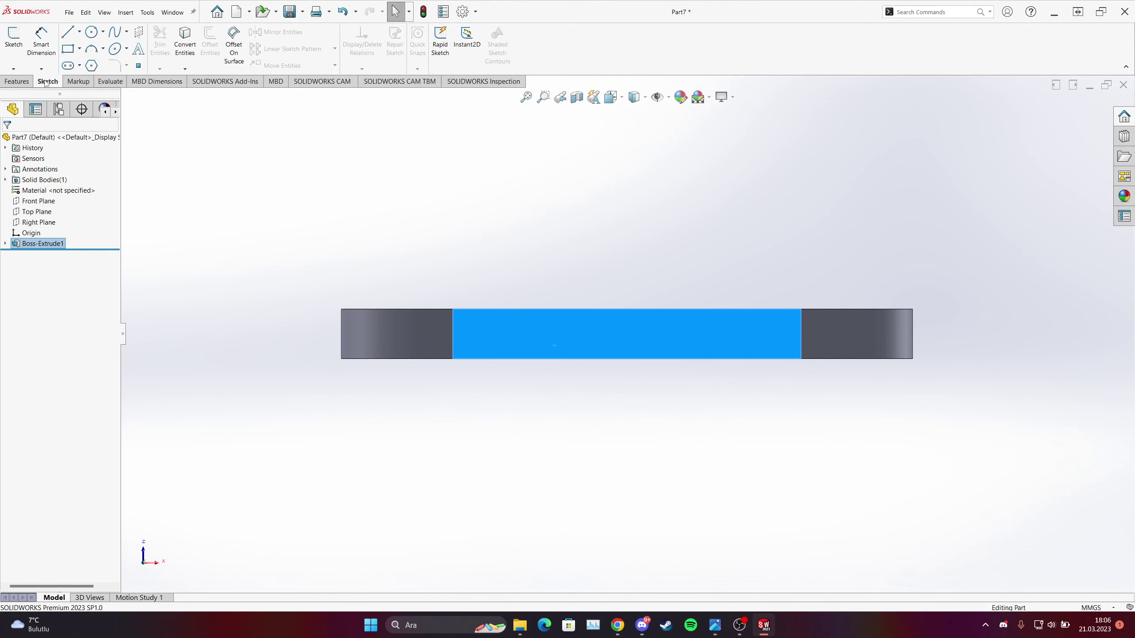
click(67, 49)
click(494, 308)
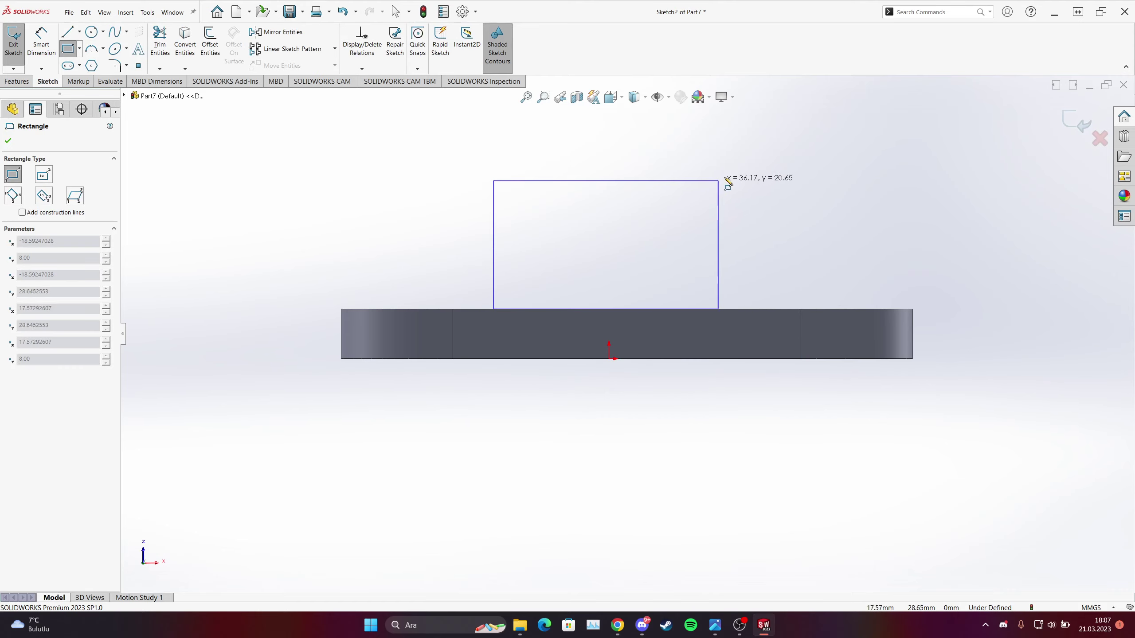
click(769, 155)
key(Escape)
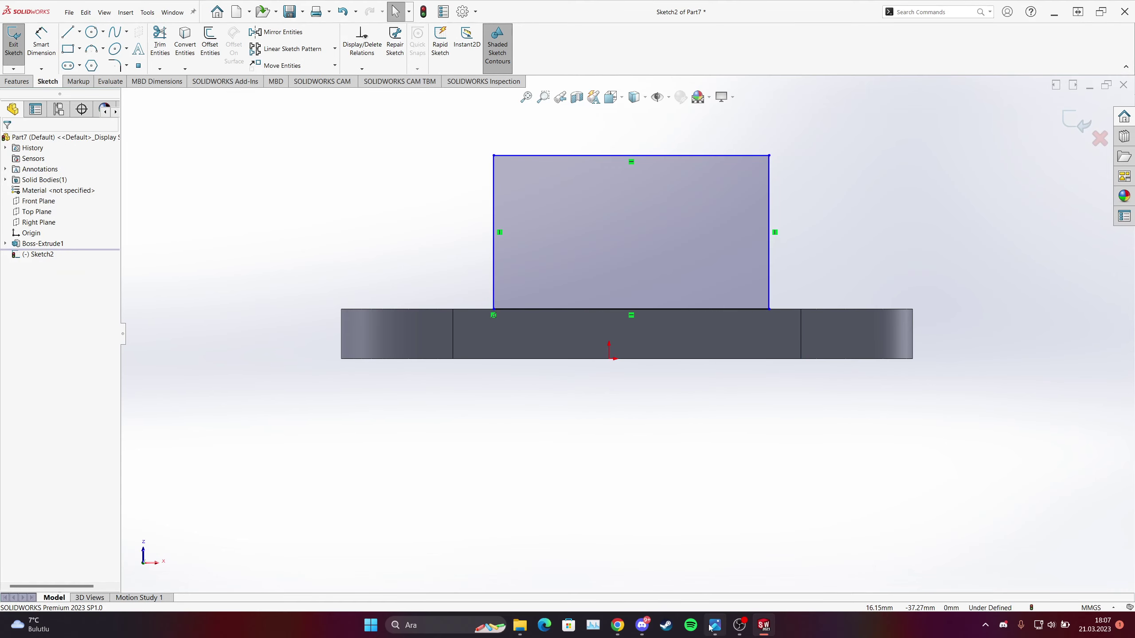
click(711, 626)
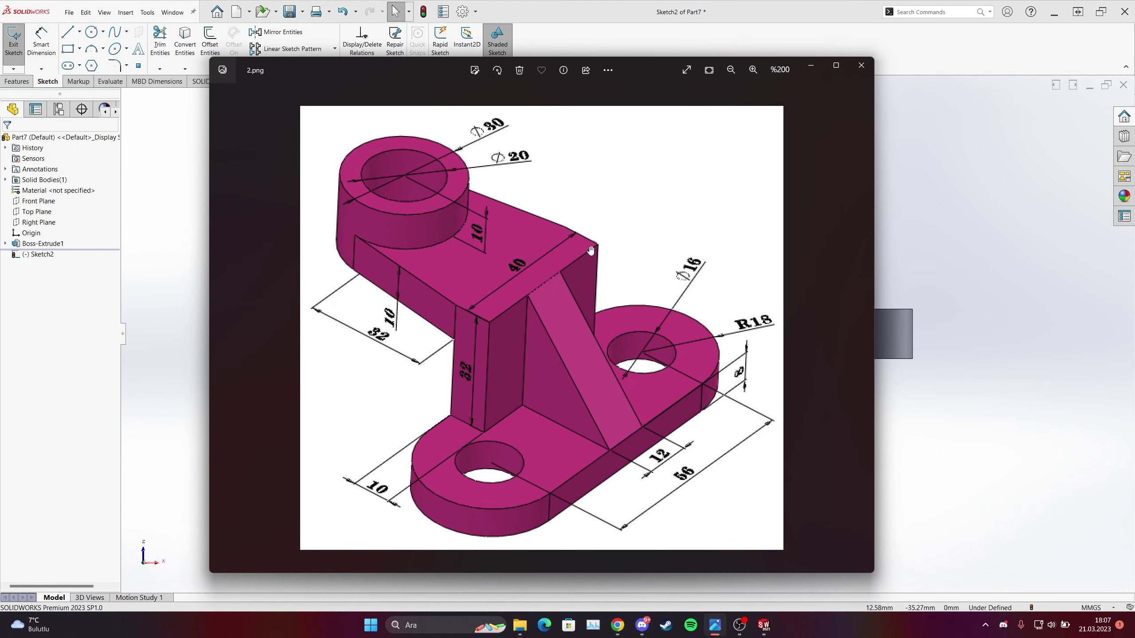
click(715, 626)
- Dimension the rectangle's top edge to a 40 mm width
click(41, 41)
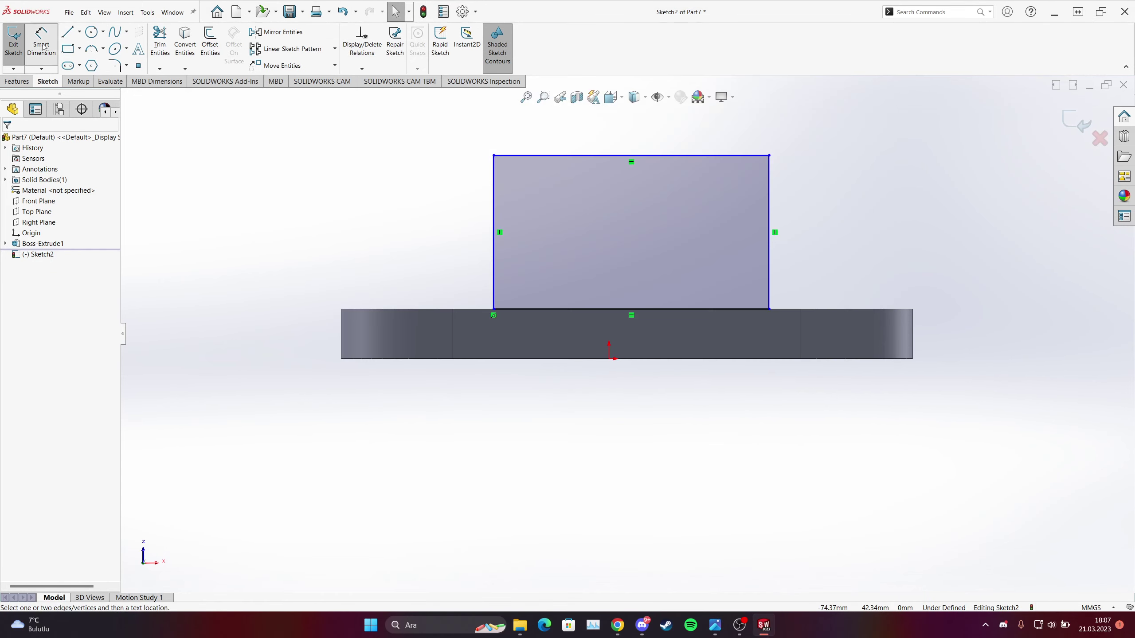
click(566, 156)
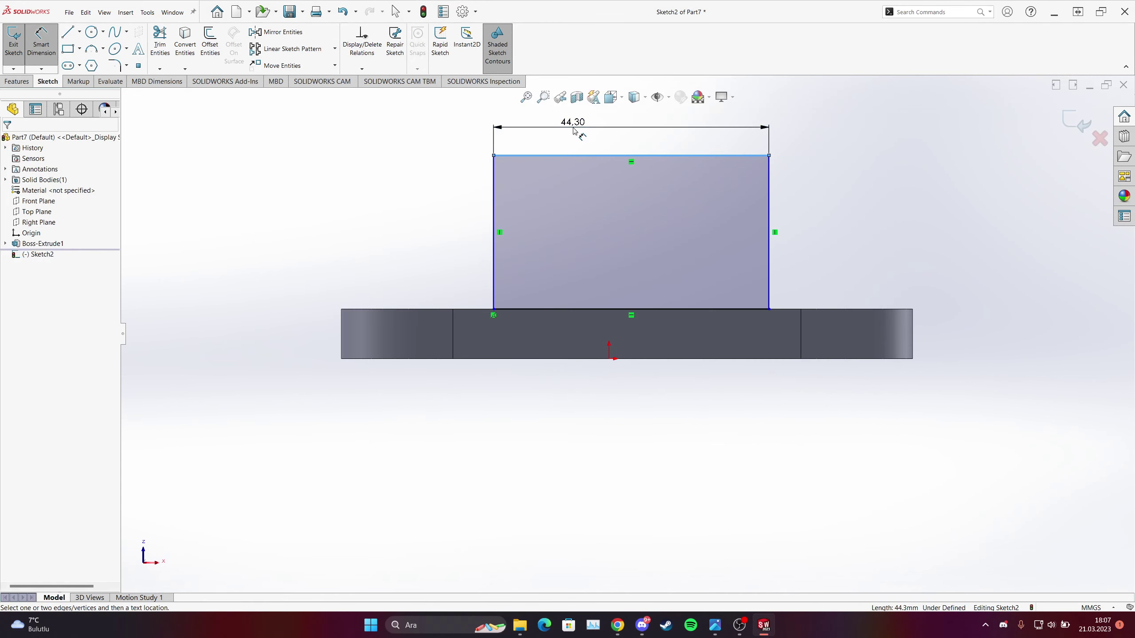
click(573, 129)
text(40)
key(Return)
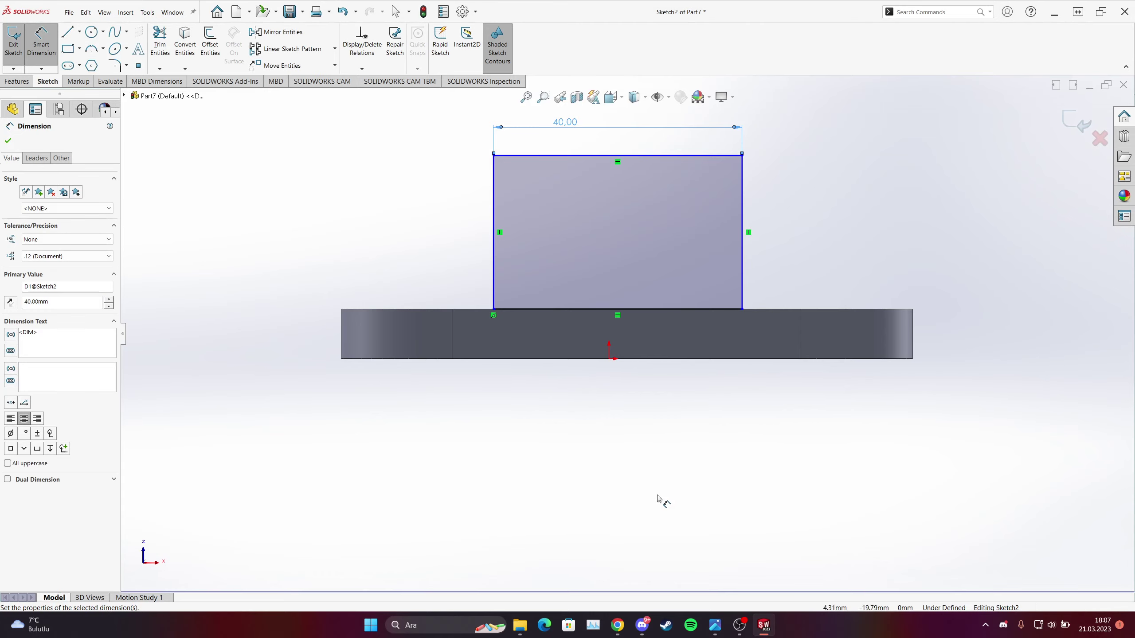
- Dimension the rectangle's left edge to a 32 mm height
click(715, 626)
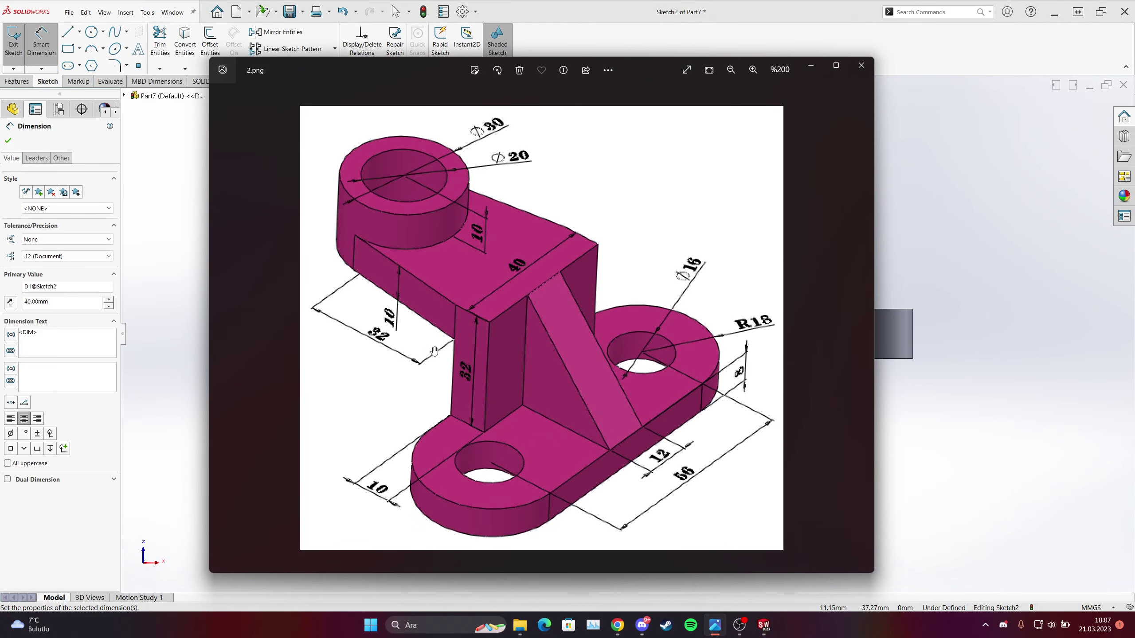
click(715, 626)
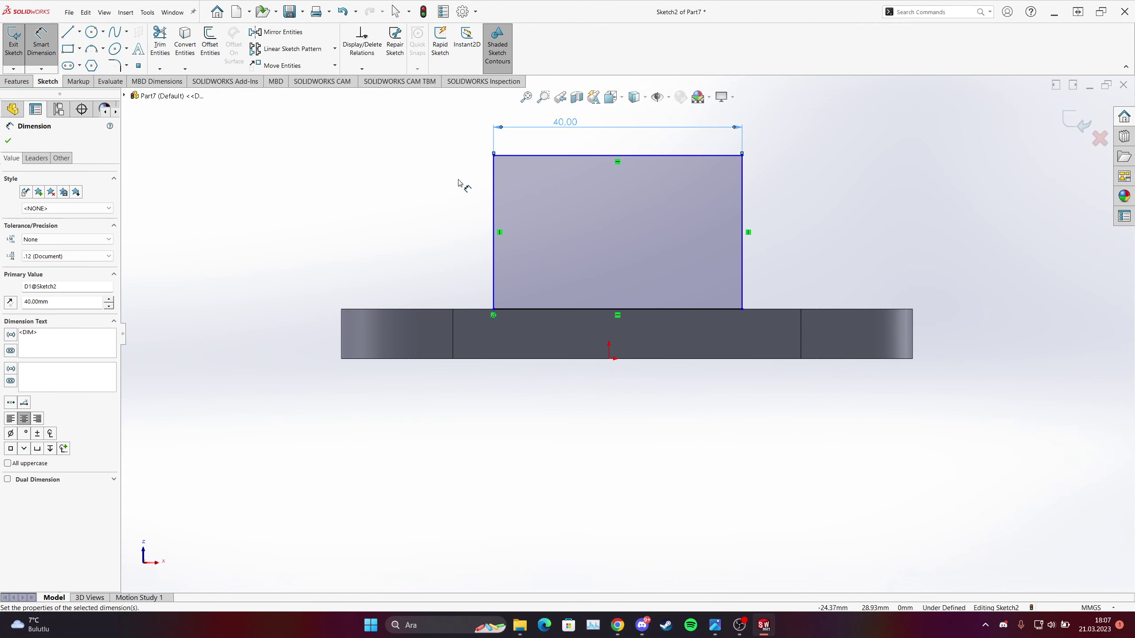
click(494, 210)
click(441, 211)
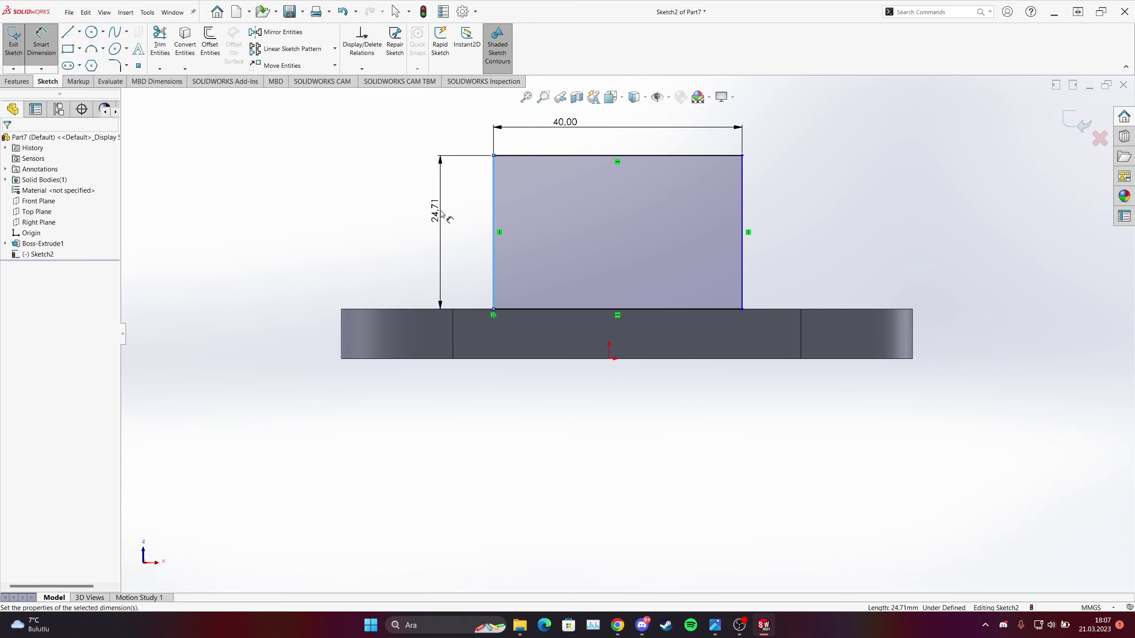
text(32)
key(Return)
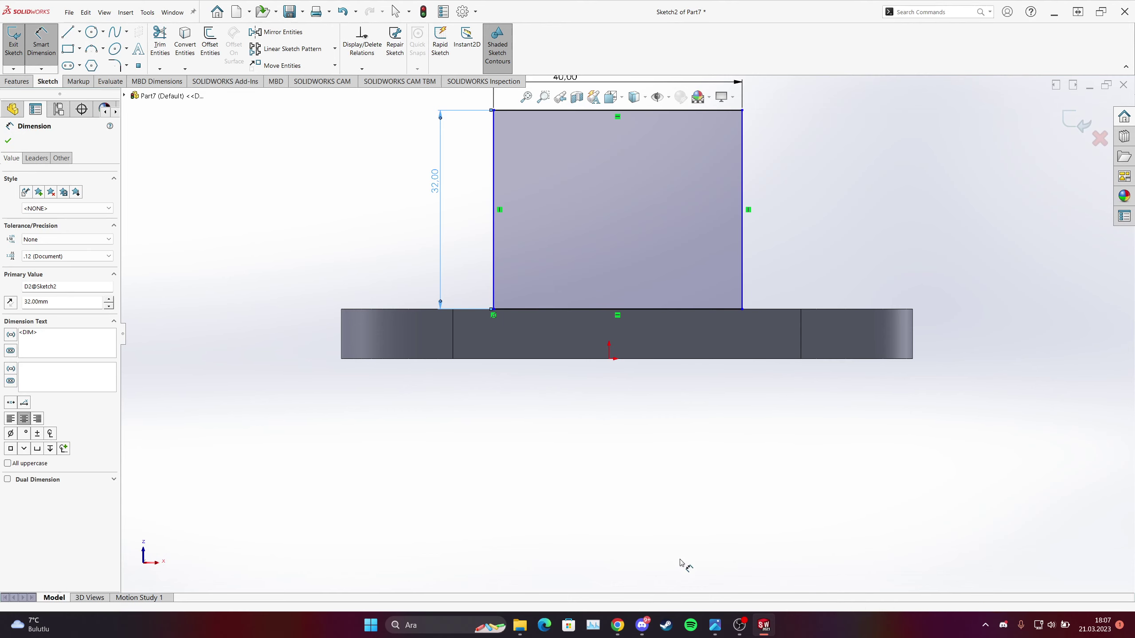
click(715, 625)
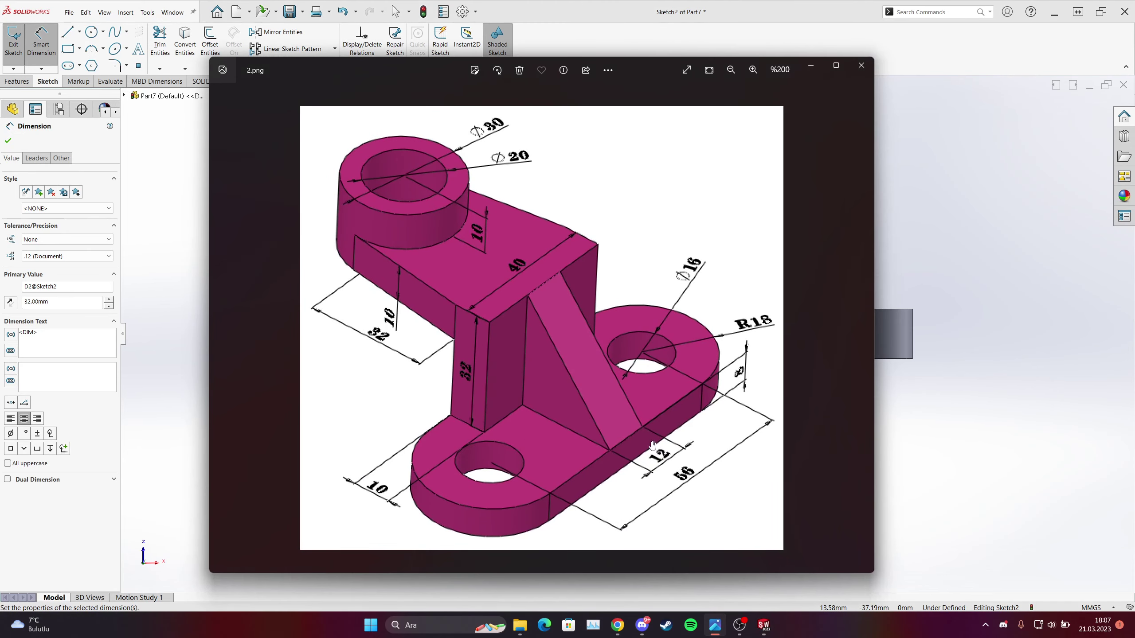
click(715, 625)
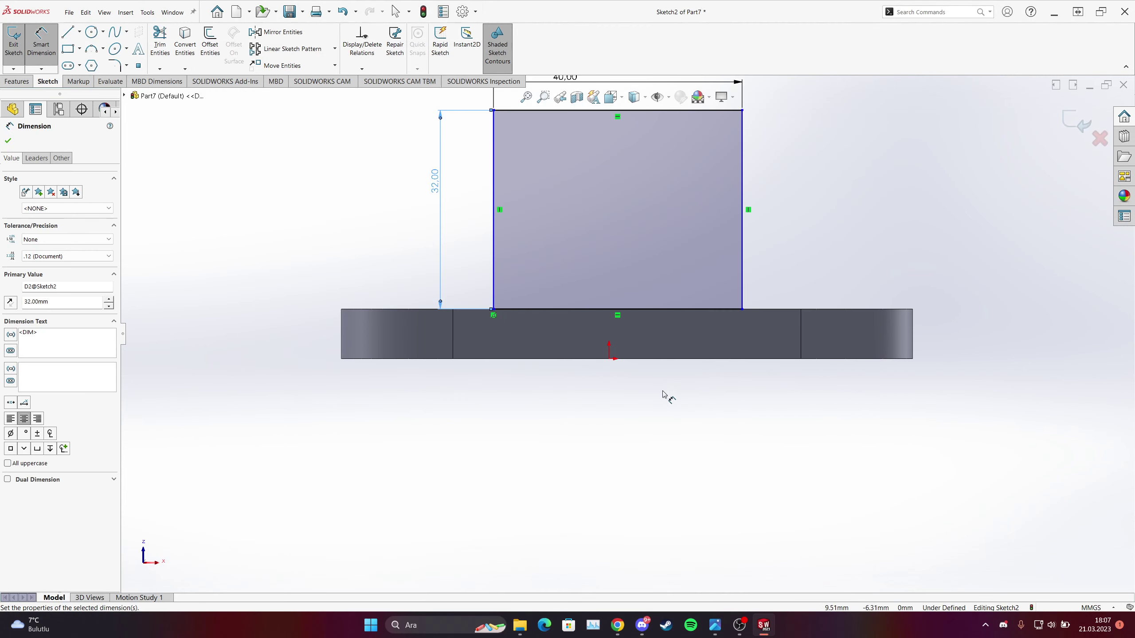
key(Escape)
- Add a Vertical relation between points on the plate and column bottom edges, fully defining Sketch2
scroll(649, 360, down, 3)
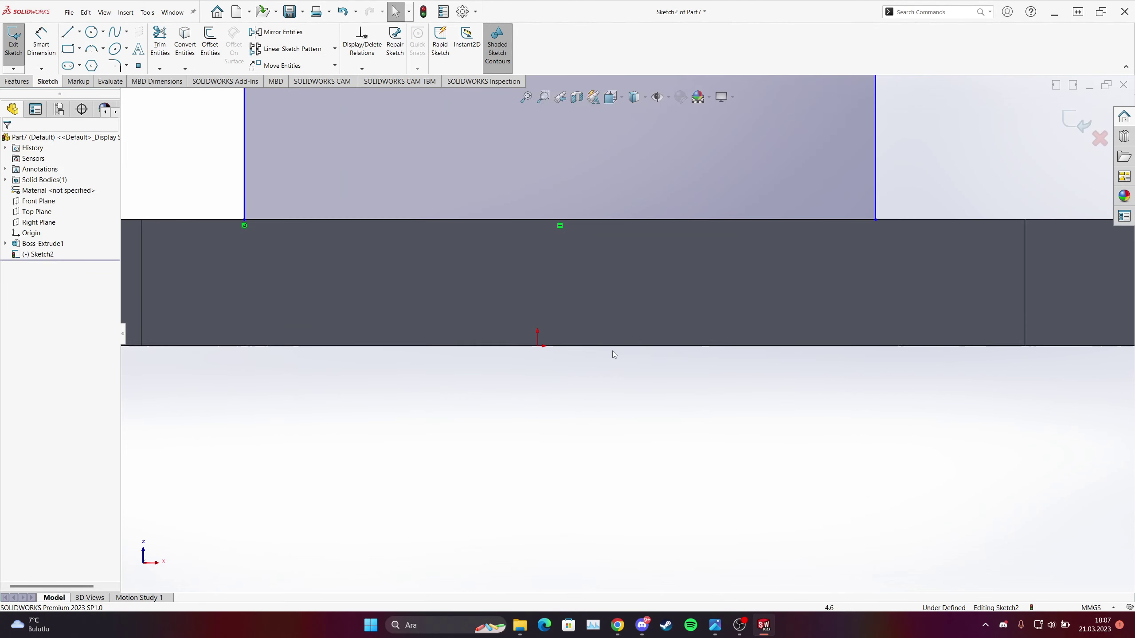
click(583, 346)
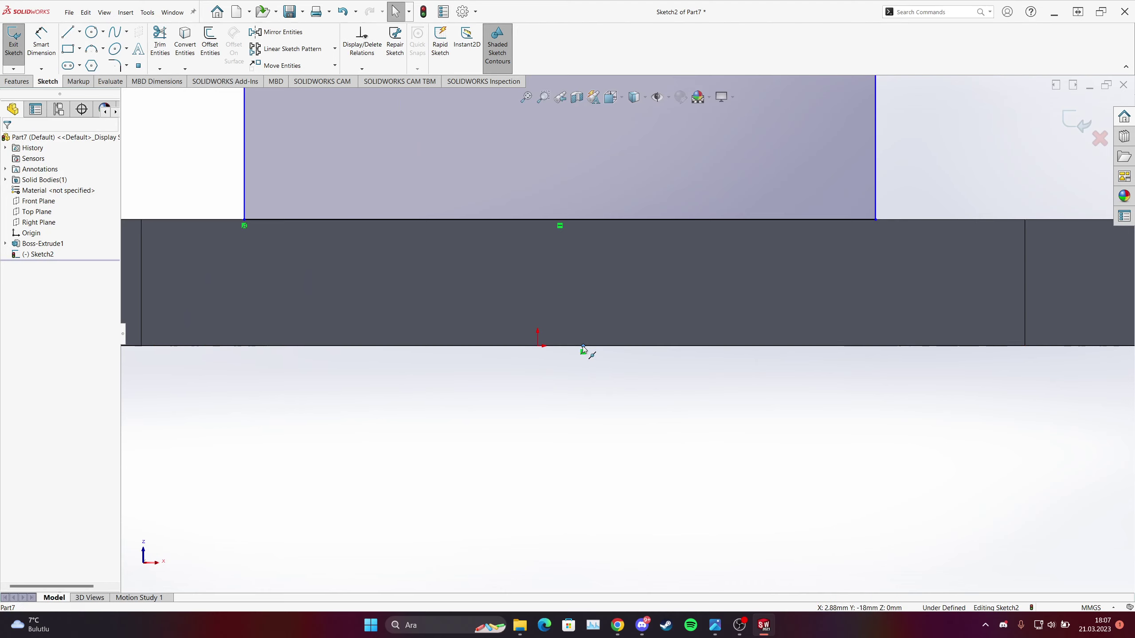
click(562, 219)
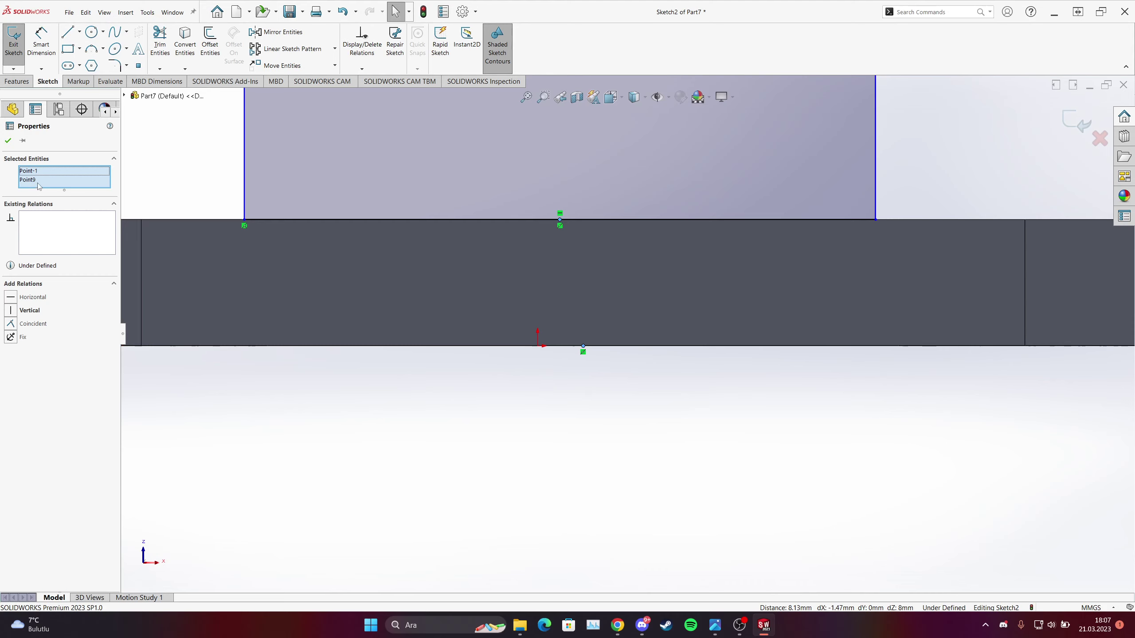
click(12, 310)
scroll(565, 314, up, 2)
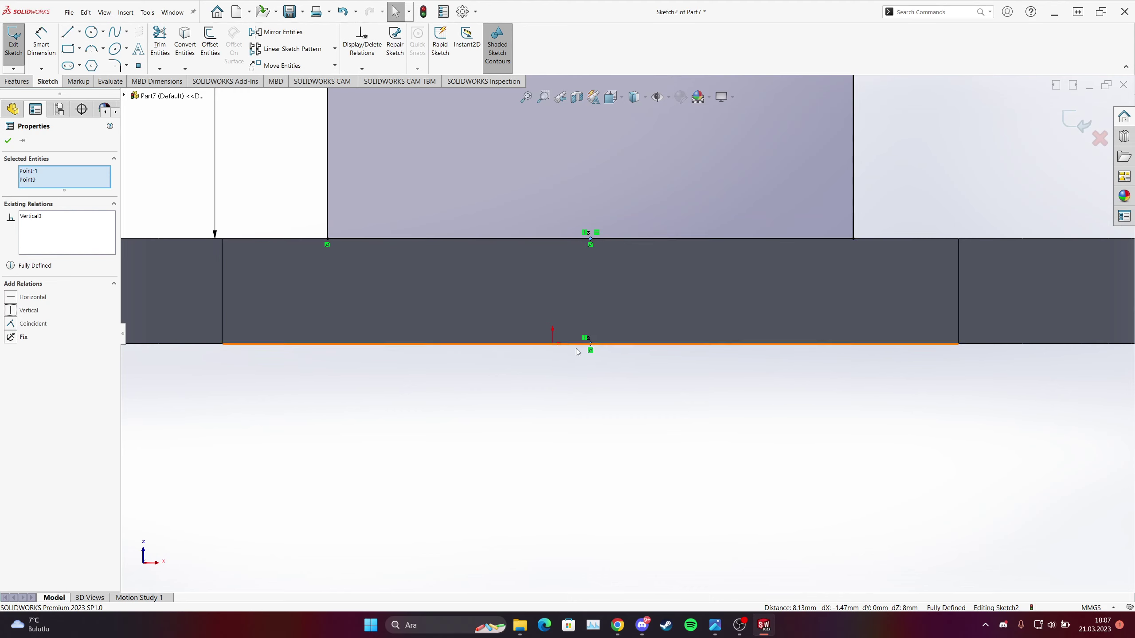
scroll(611, 351, up, 4)
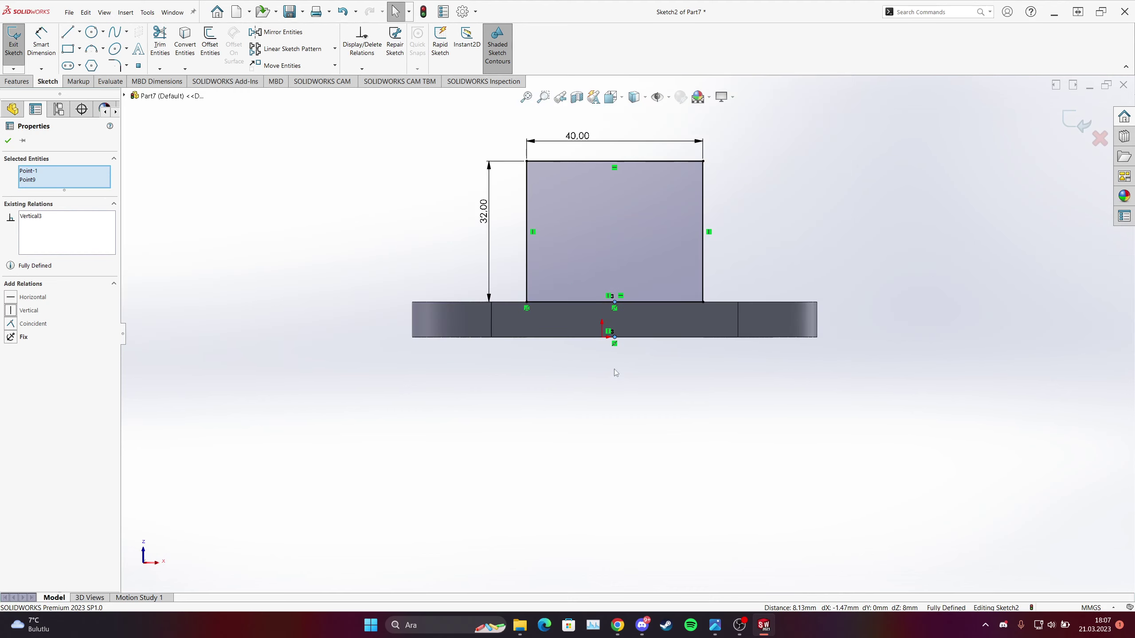
click(8, 141)
scroll(625, 358, up, 3)
scroll(625, 358, down, 2)
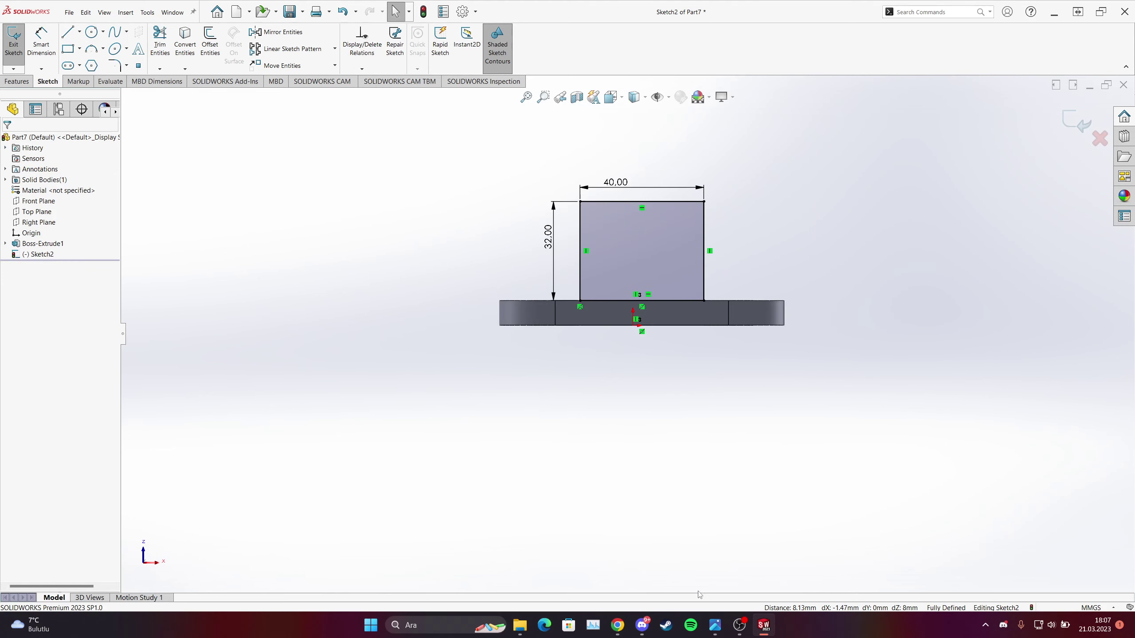
click(715, 625)
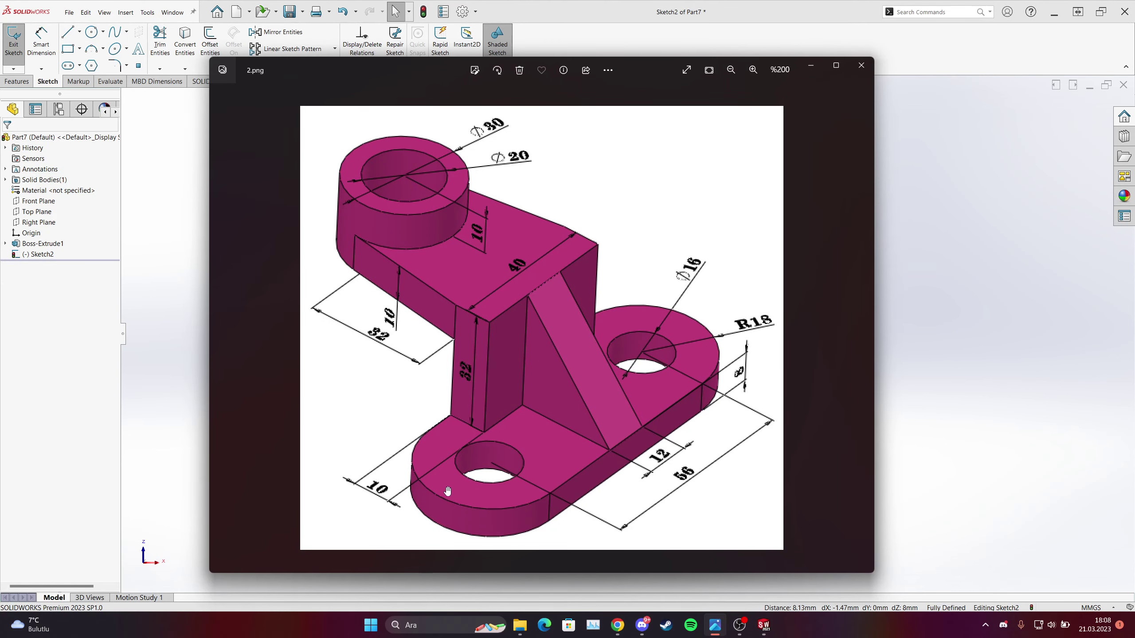
click(715, 625)
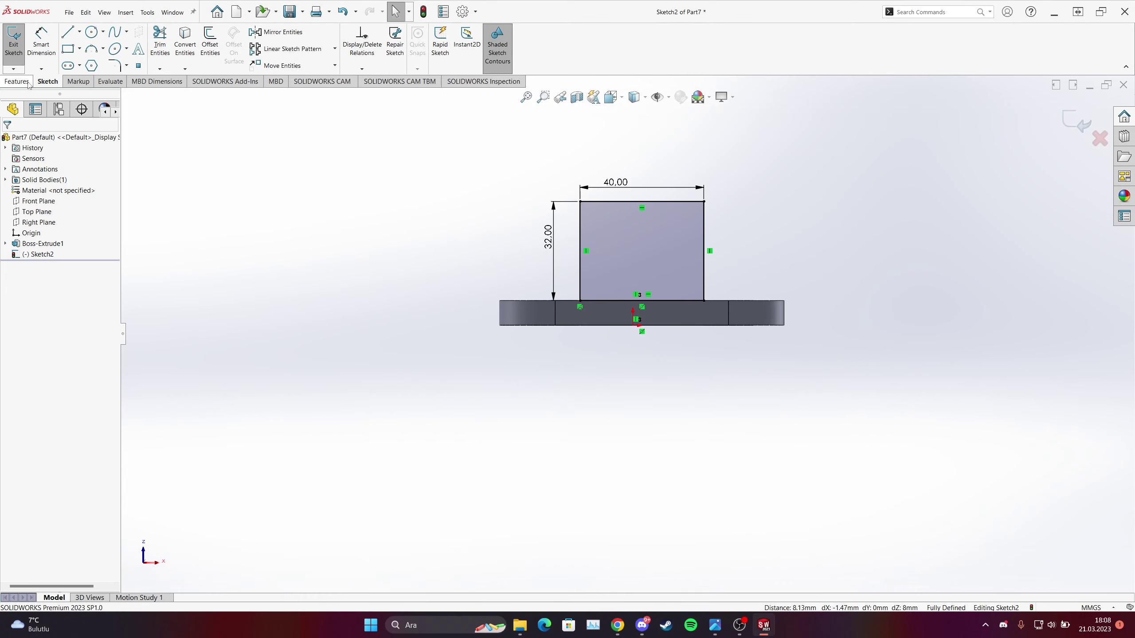
- Extrude the column sketch 10 mm in the reversed direction
middle_drag(573, 219, 554, 197)
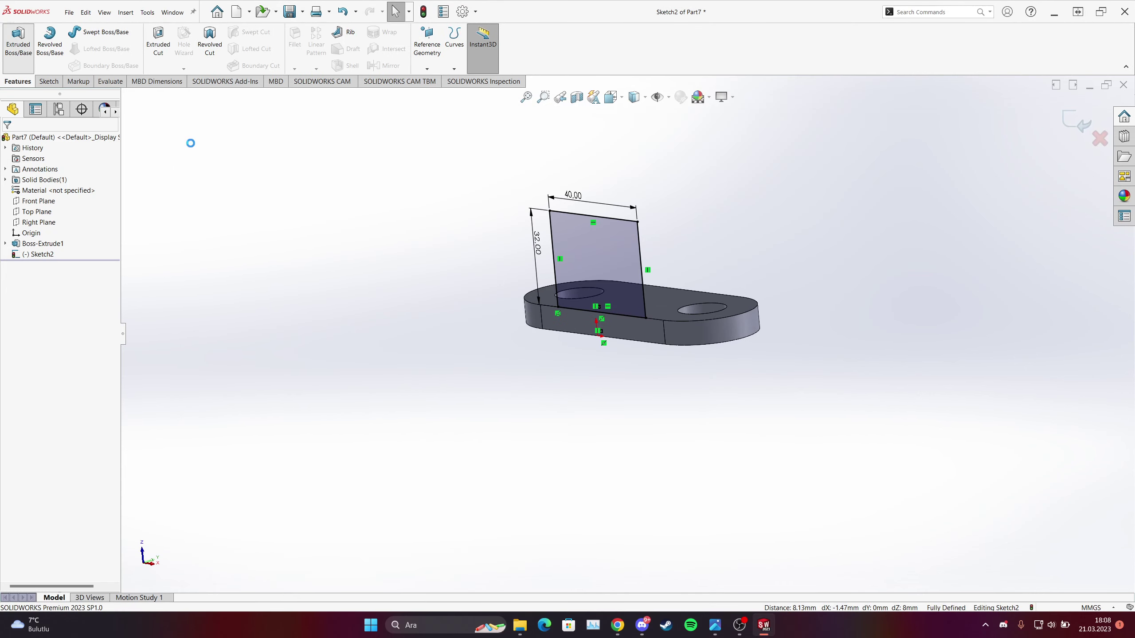
middle_drag(615, 293, 512, 298)
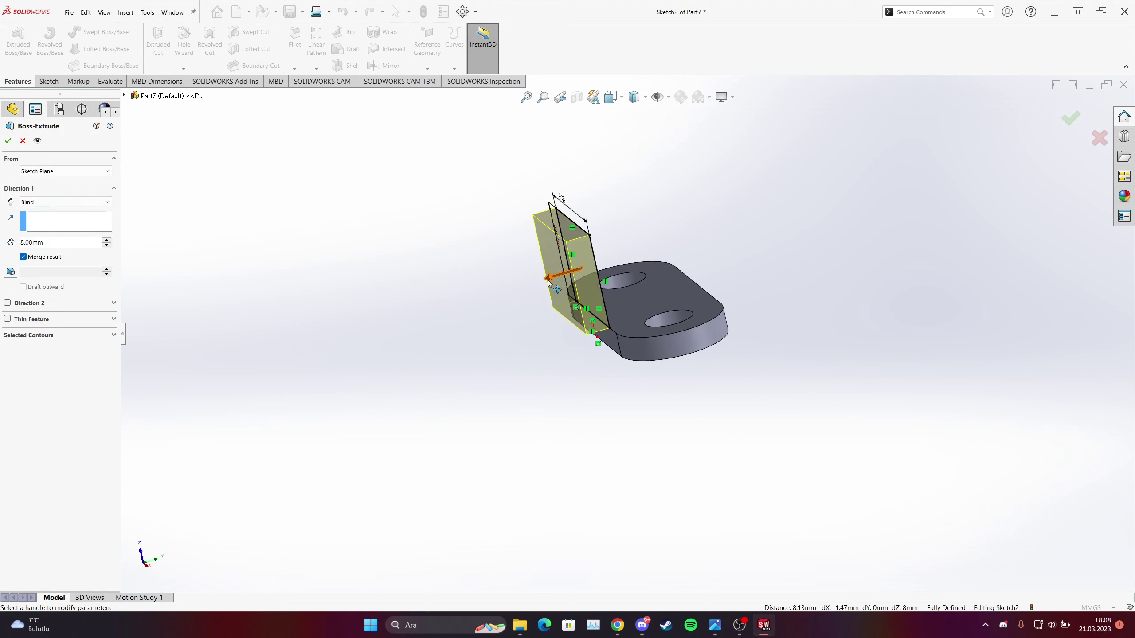
drag(549, 282, 470, 290)
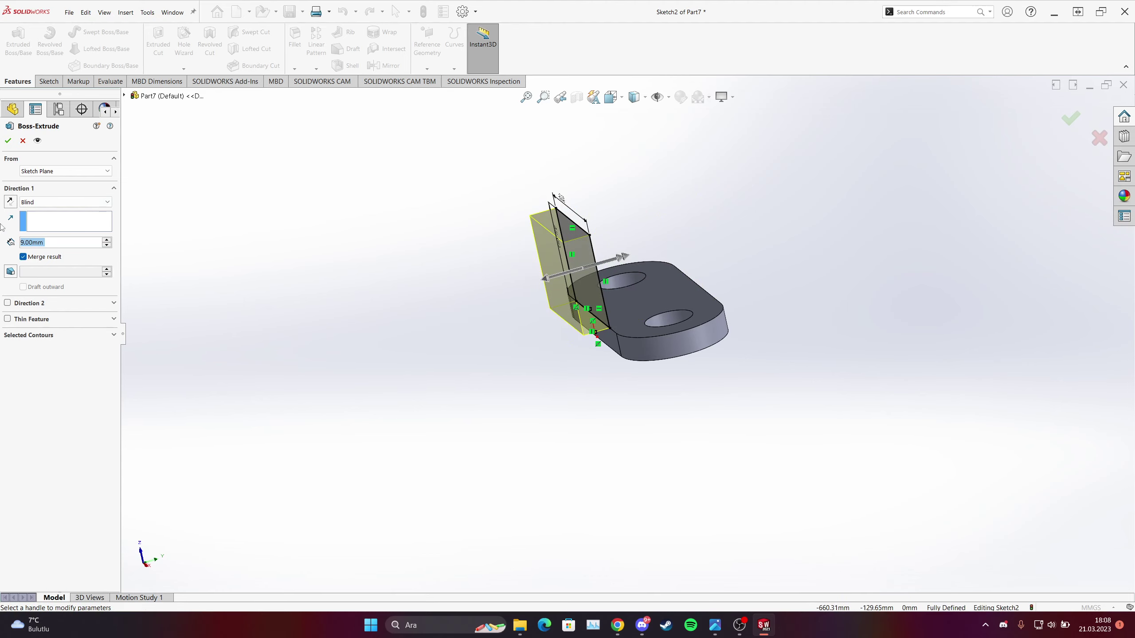
click(10, 204)
middle_drag(648, 330, 683, 352)
click(715, 624)
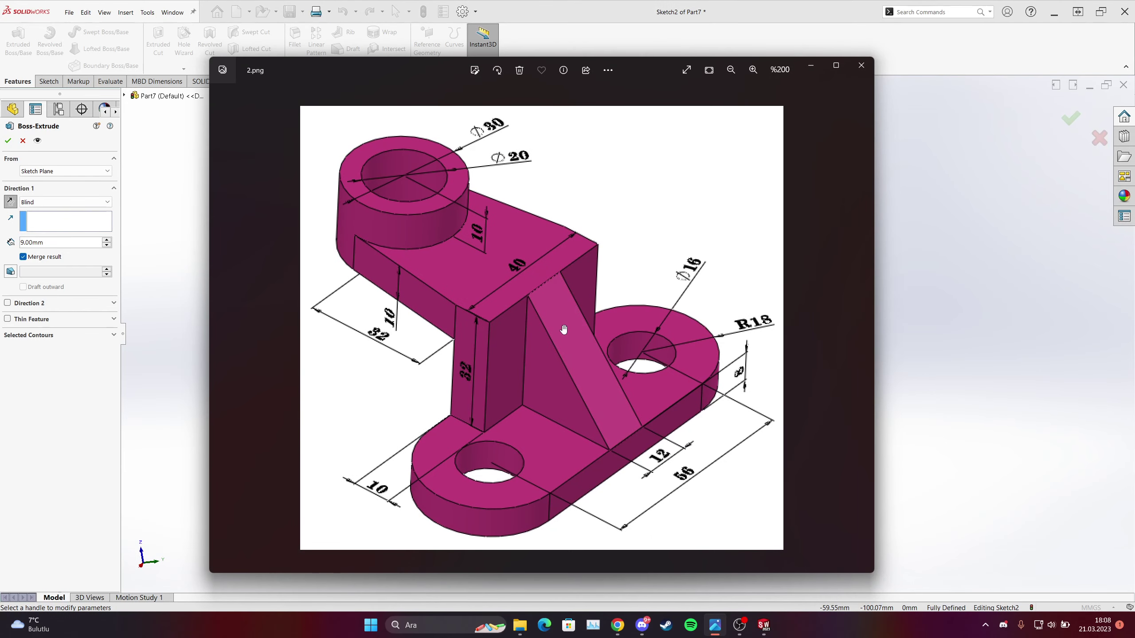
click(714, 626)
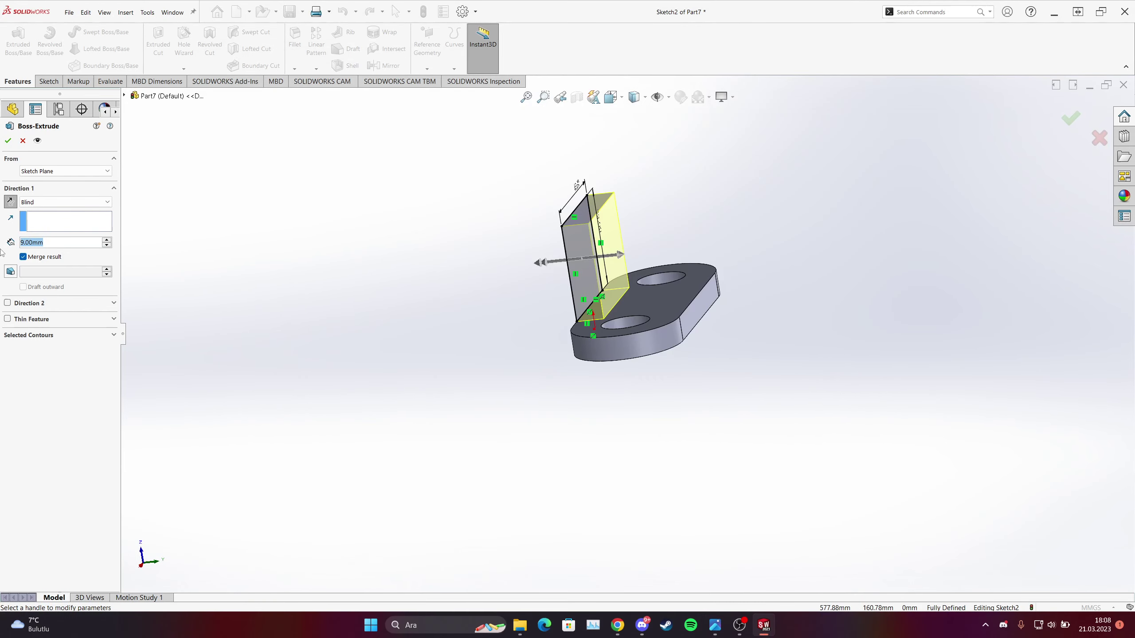
text(10)
key(Return)
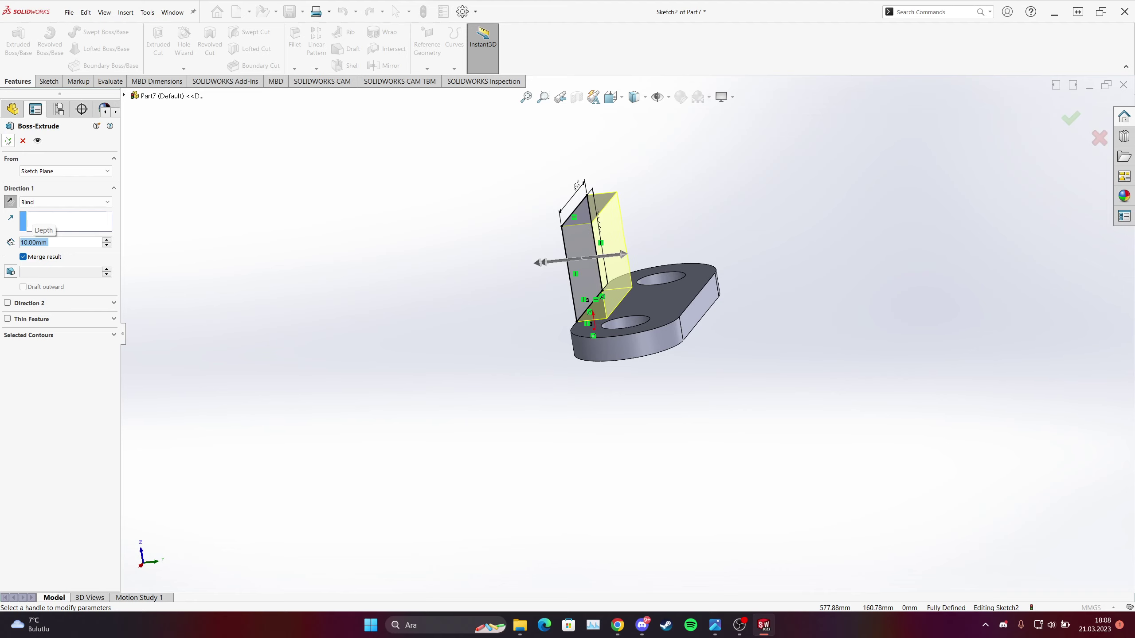
click(8, 141)
middle_drag(644, 344, 548, 354)
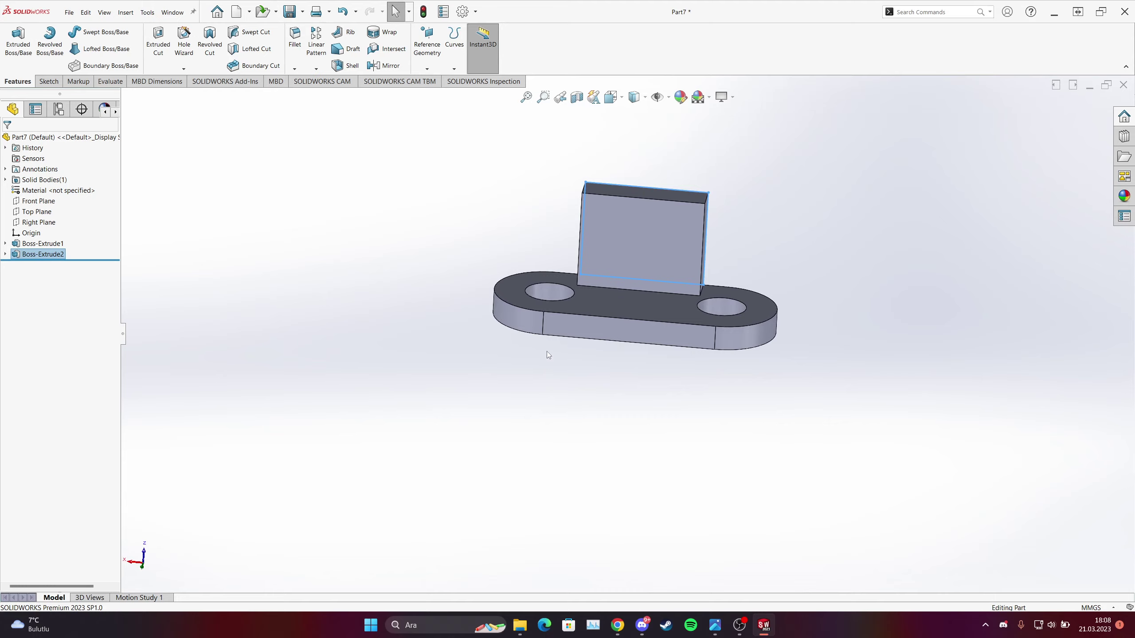
- Check the reference drawing and turn the view face-on to the column's side face
click(724, 625)
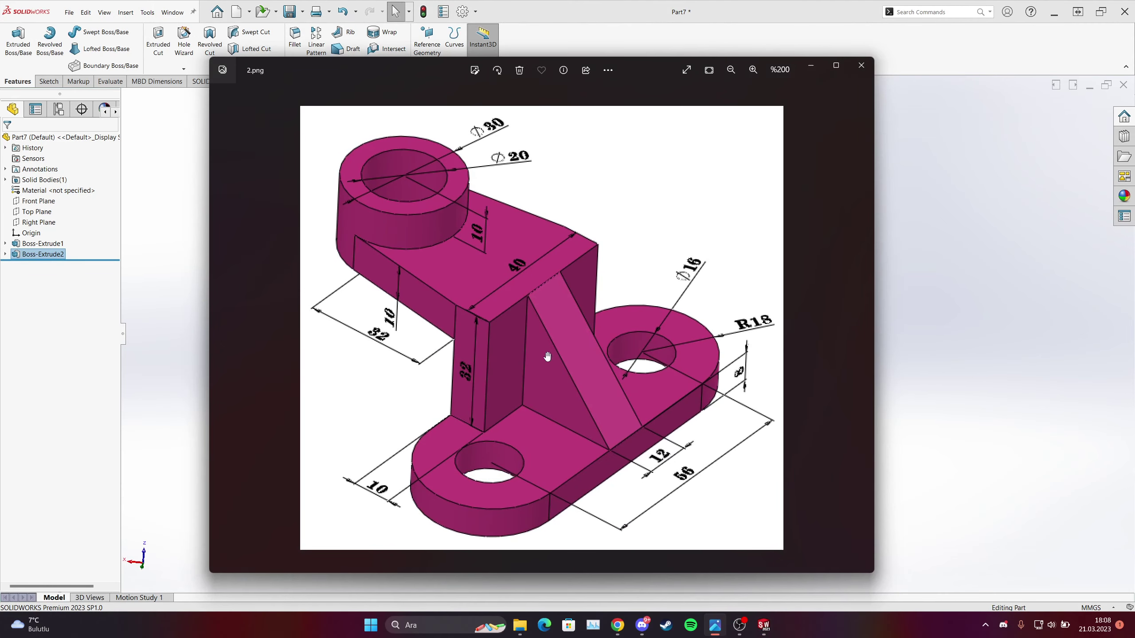
click(714, 624)
middle_drag(594, 297, 582, 256)
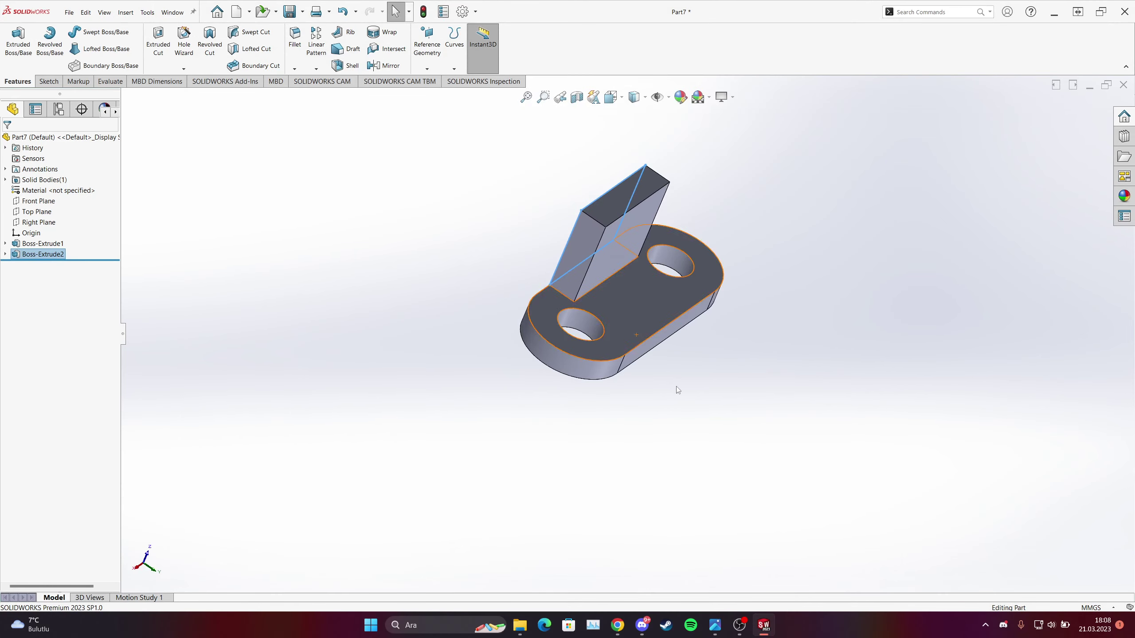
click(581, 254)
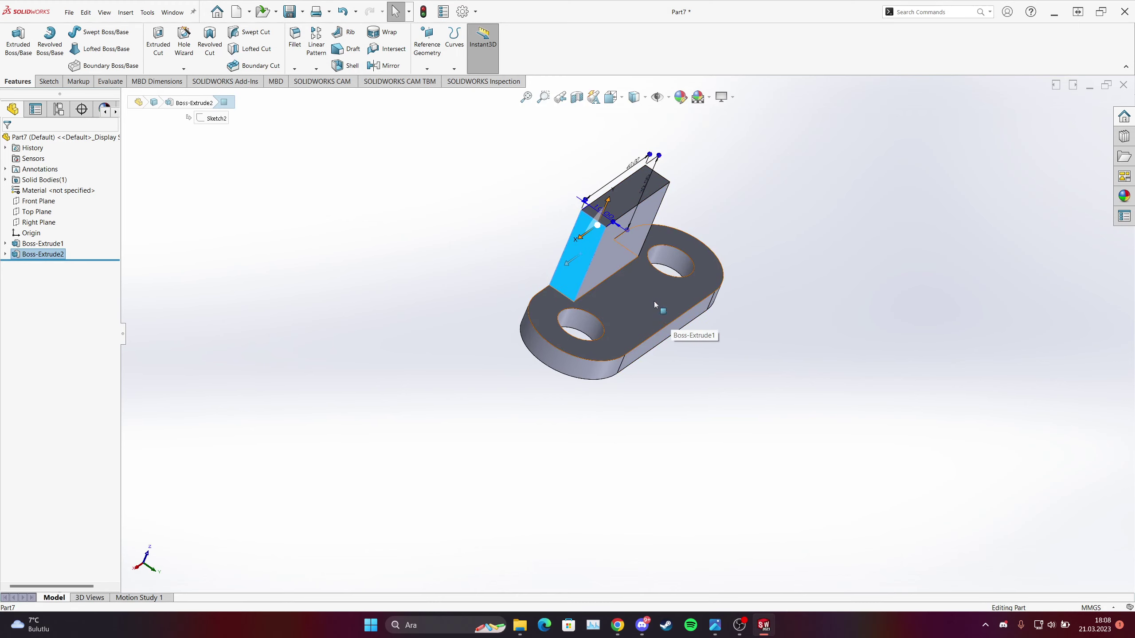
right_click(587, 263)
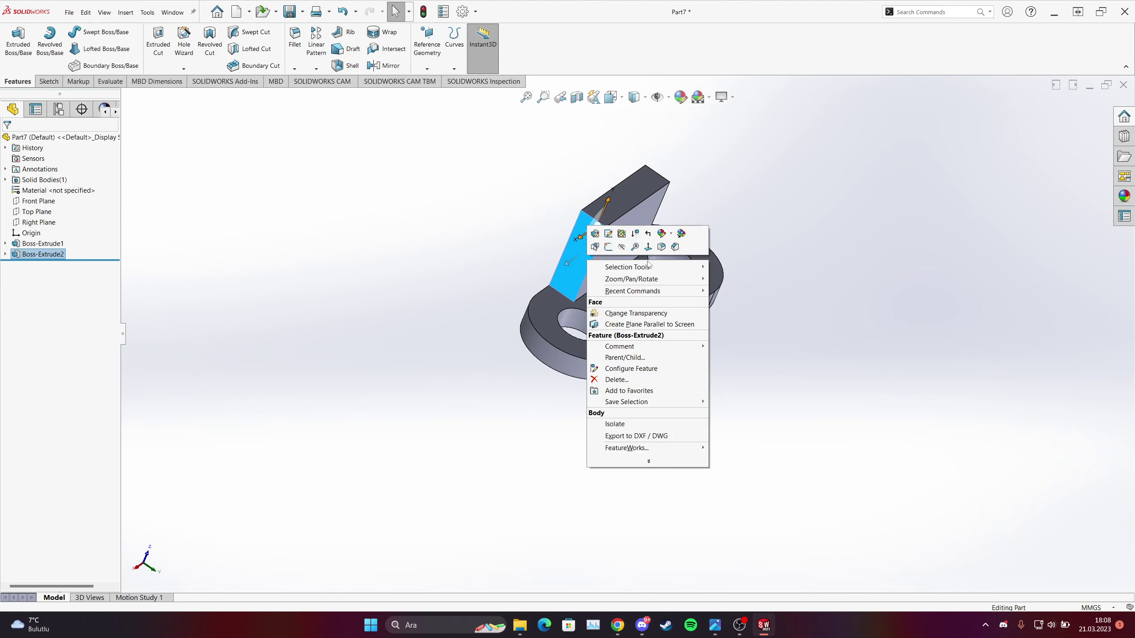
click(648, 247)
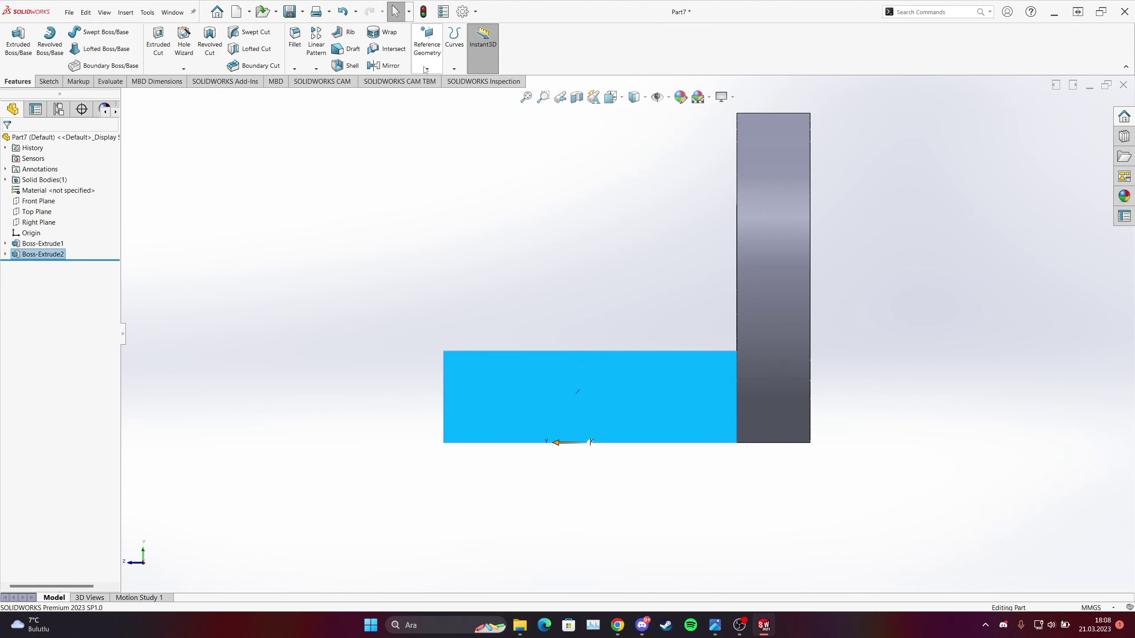
- Create Plane1 midway between the column's side face and its opposite face
click(427, 44)
click(440, 79)
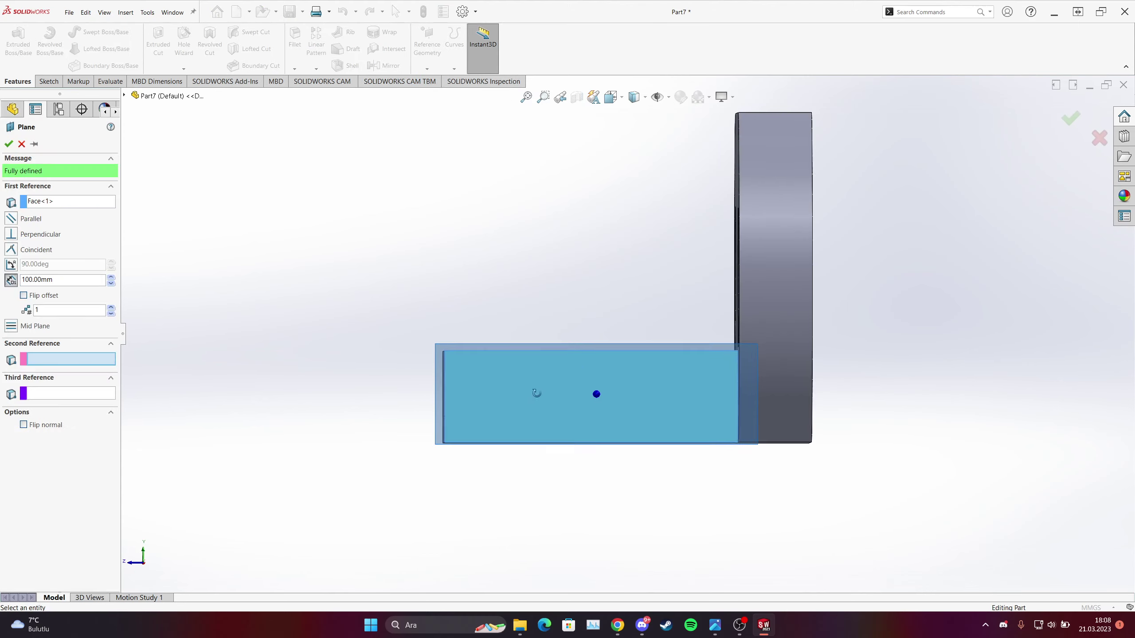
middle_drag(534, 393, 732, 431)
scroll(670, 353, up, 3)
middle_drag(645, 366, 674, 364)
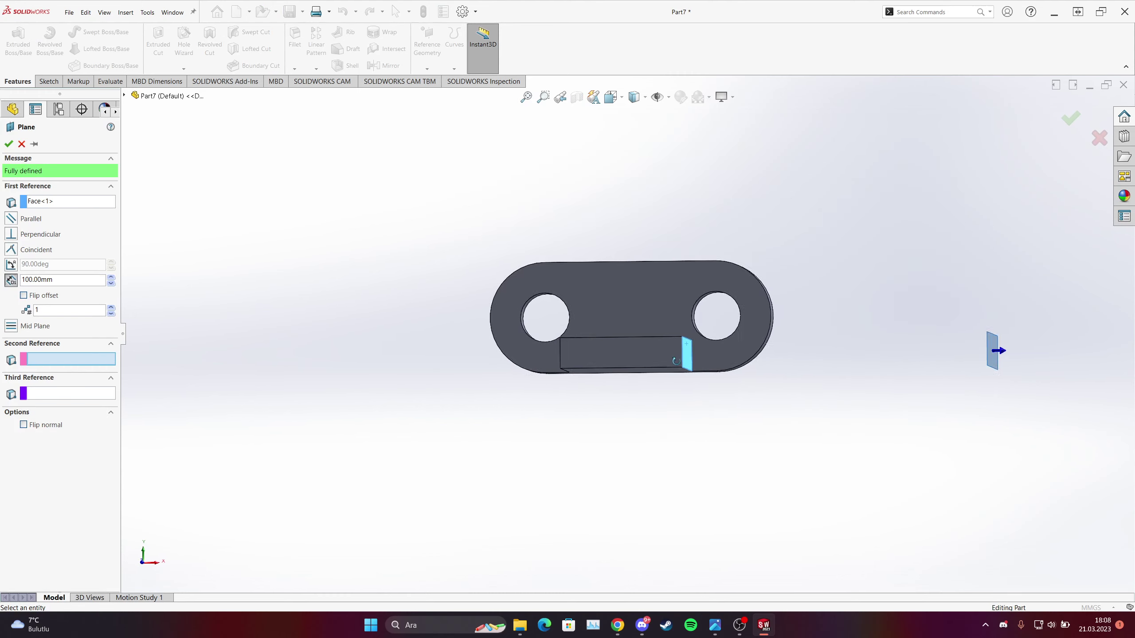
scroll(693, 363, up, 3)
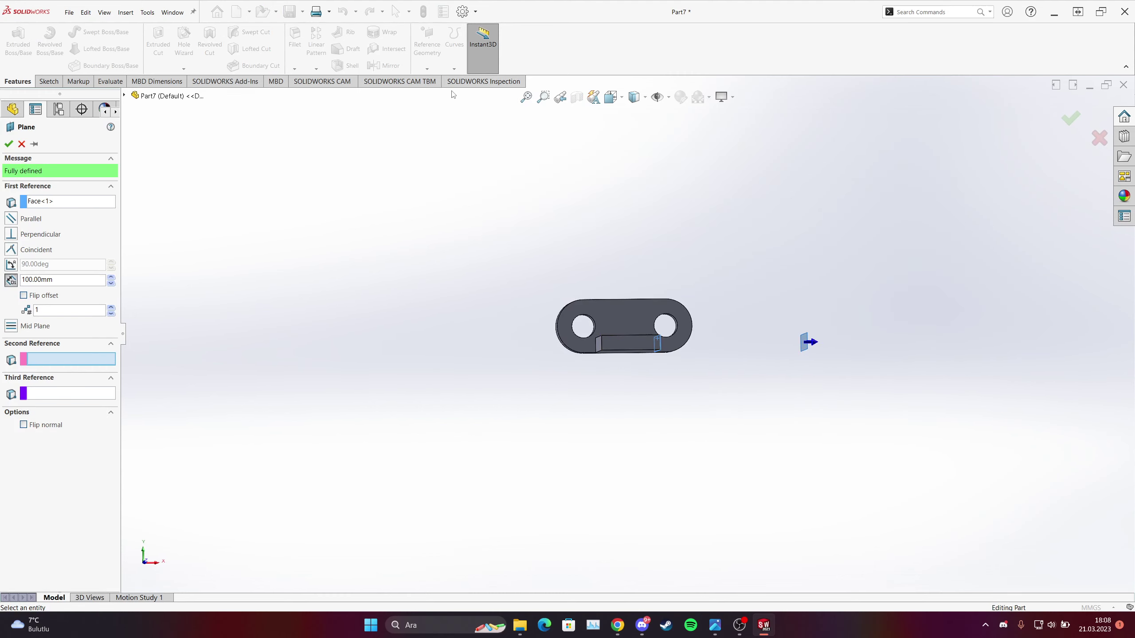
middle_drag(705, 325, 631, 377)
click(612, 342)
scroll(630, 348, down, 6)
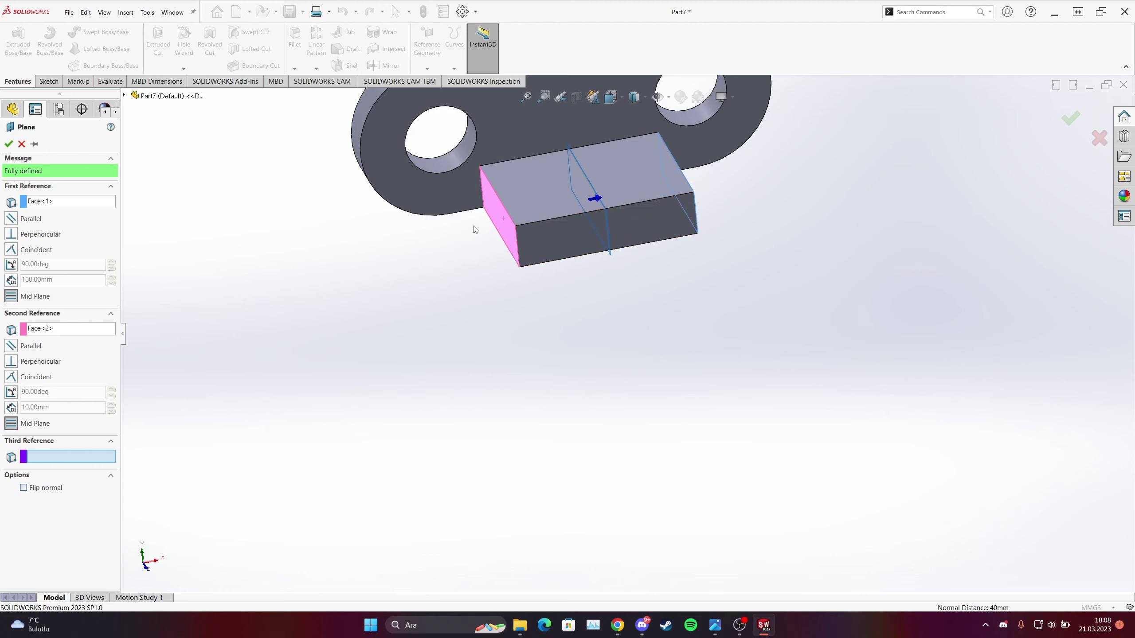
key(ctrl+1)
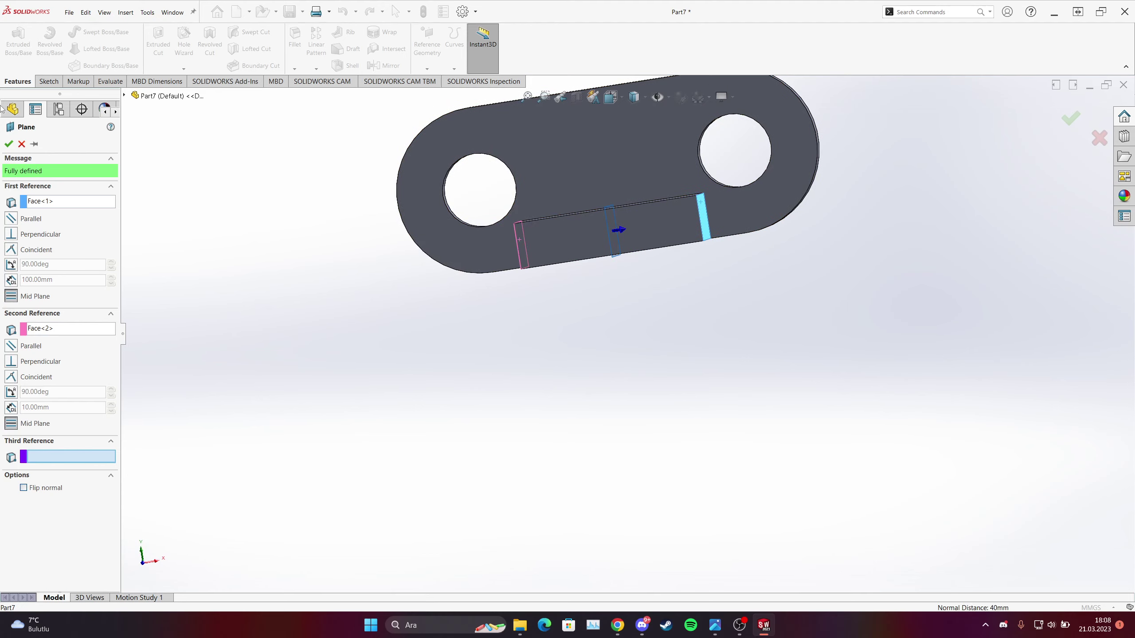
click(9, 144)
- Turn the view face-on to Plane1
key(ctrl+7)
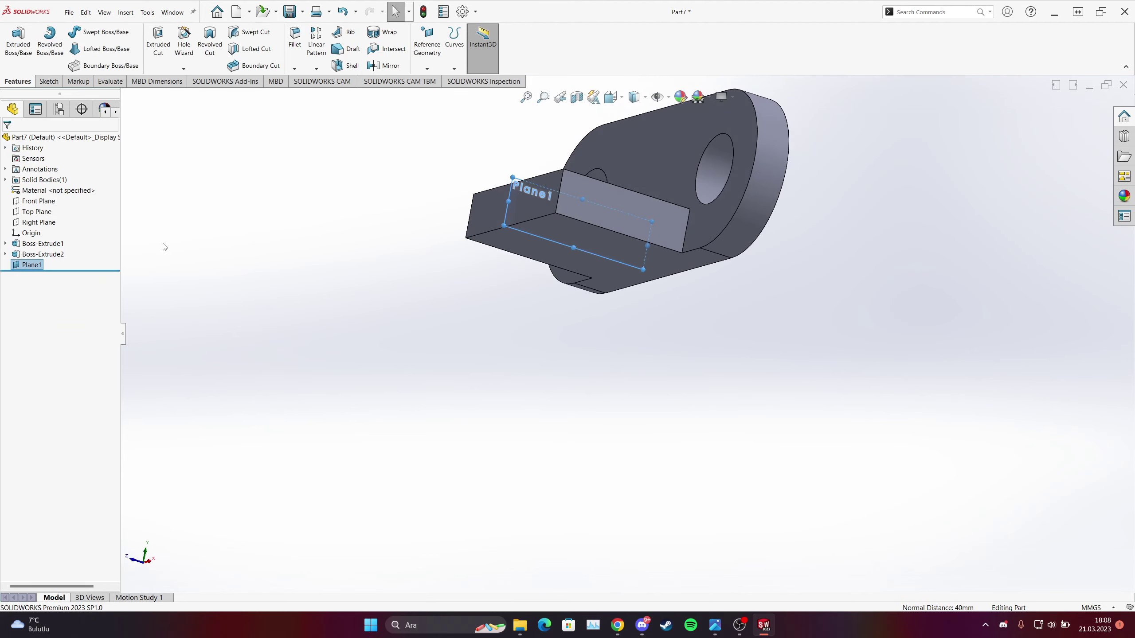
right_click(29, 266)
click(73, 258)
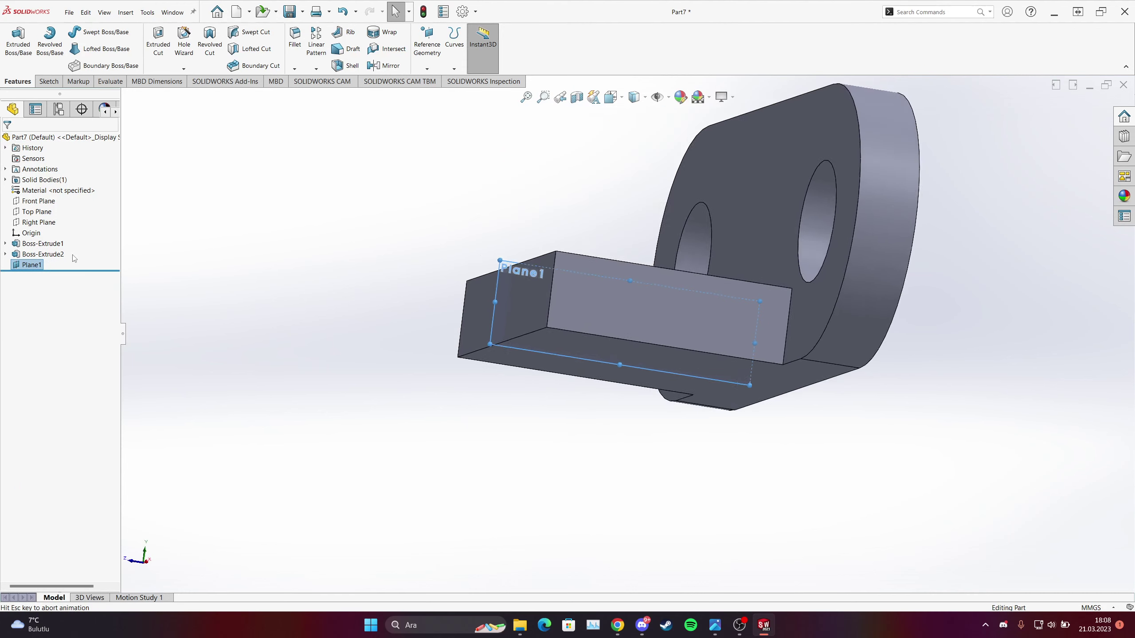
click(55, 81)
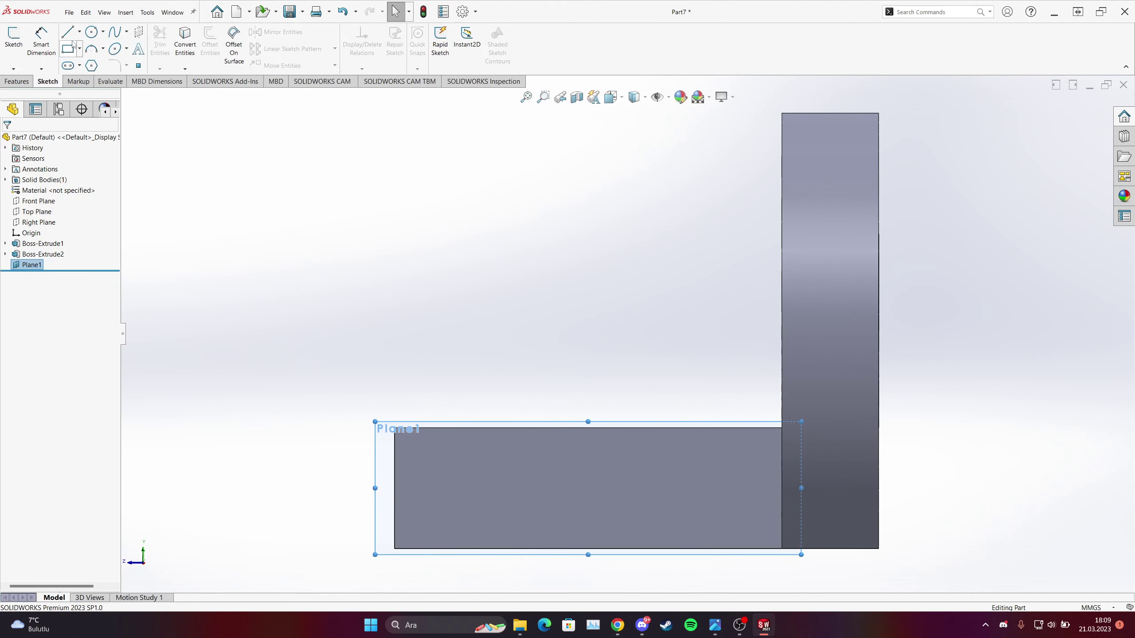
- Sketch a diagonal line on Plane1 from the base's outer corner to the column's top corner
right_click(30, 267)
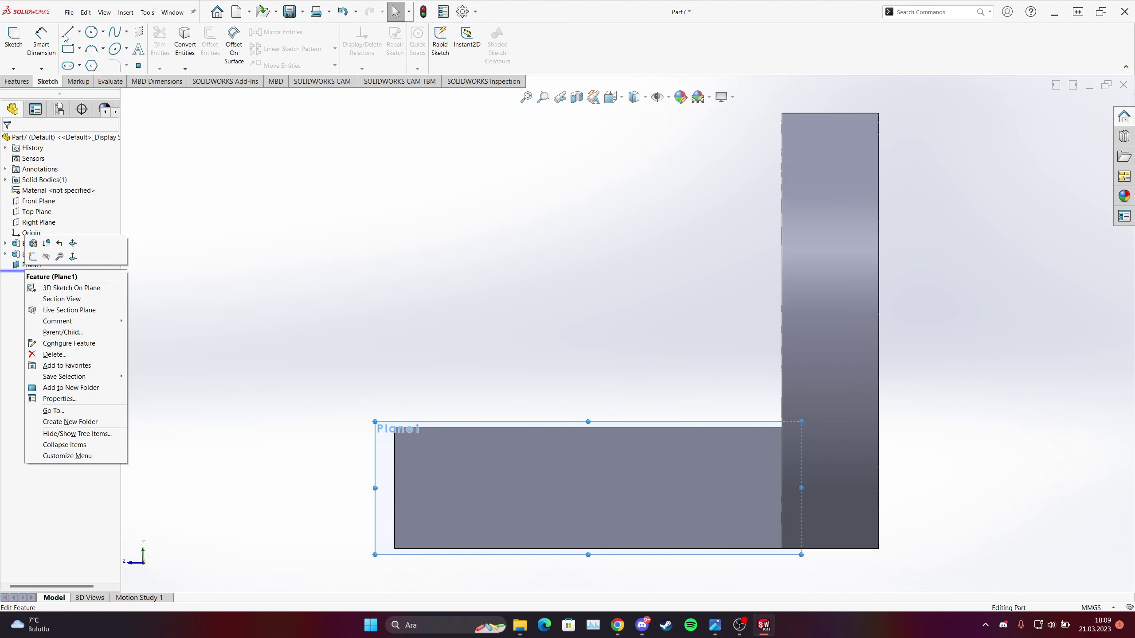
click(32, 257)
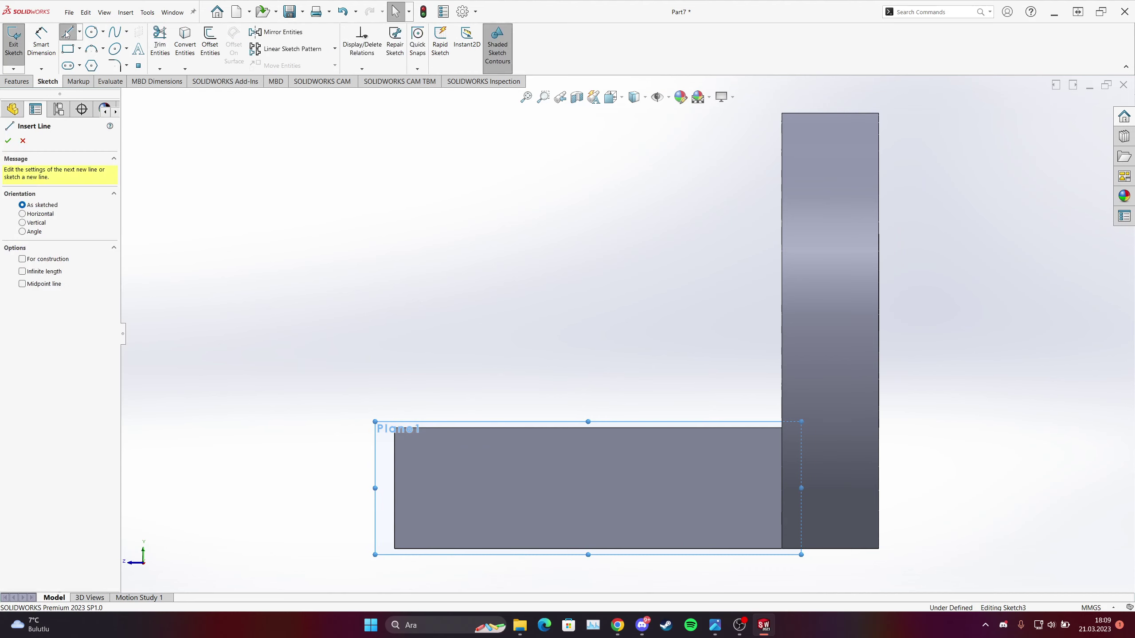
click(395, 427)
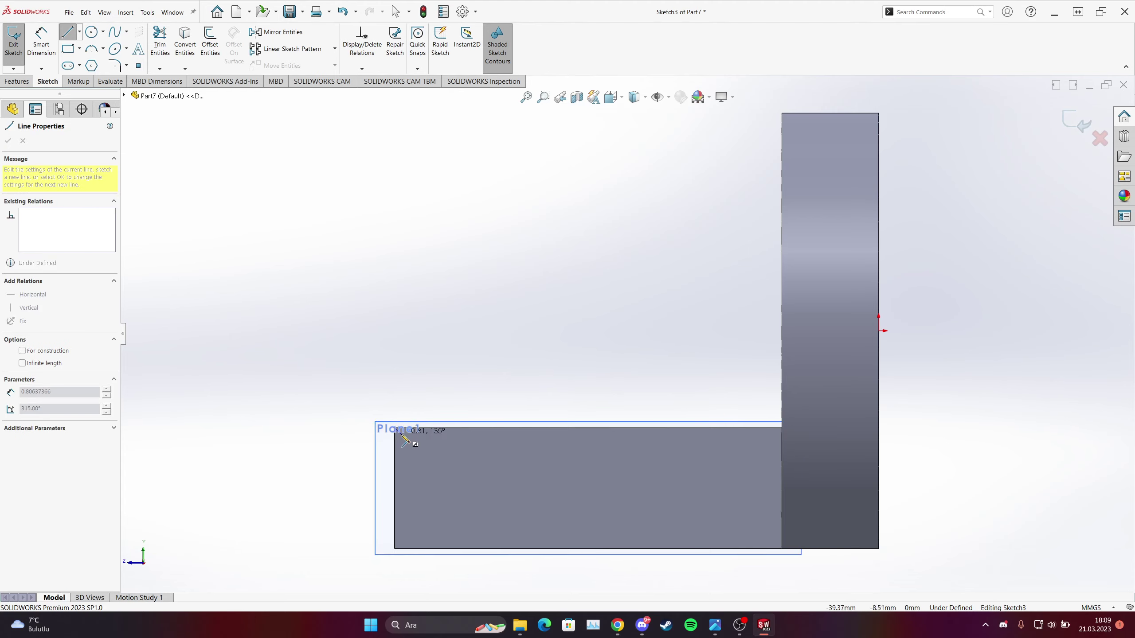
click(782, 114)
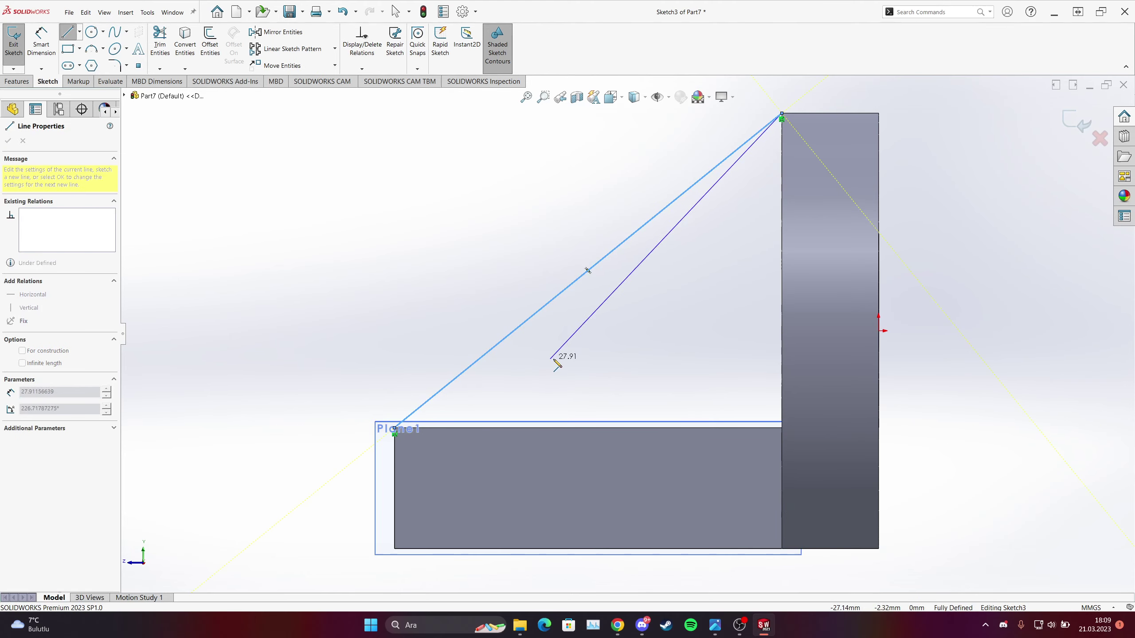
key(Escape)
- Turn the diagonal line into a 10 mm rib bracing the column against the plate
middle_drag(539, 456, 353, 188)
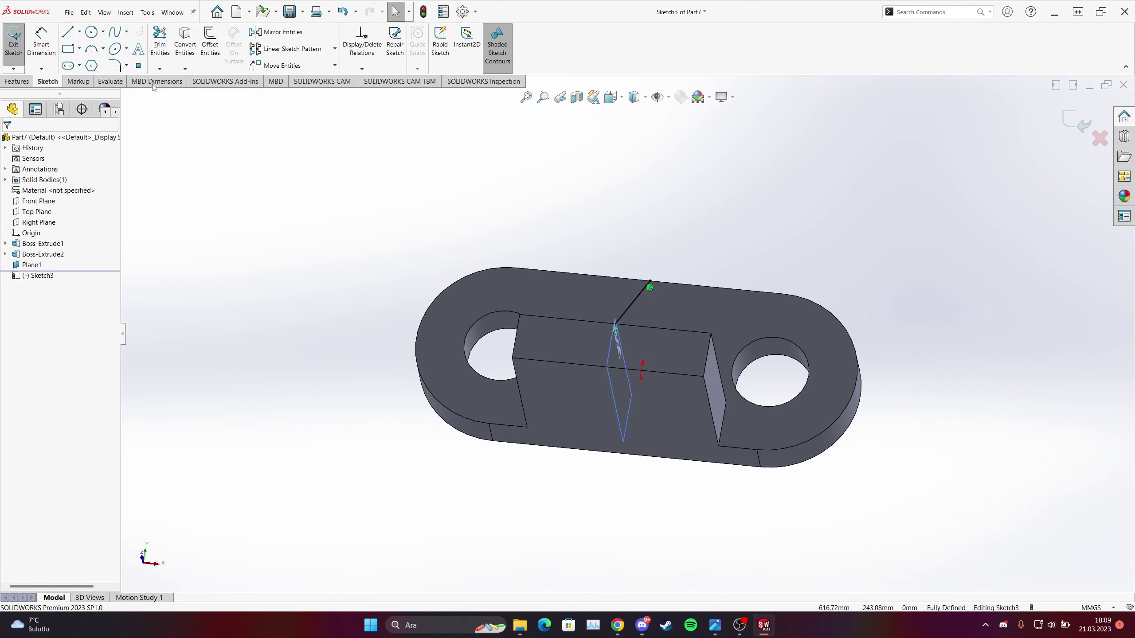
click(17, 81)
click(343, 37)
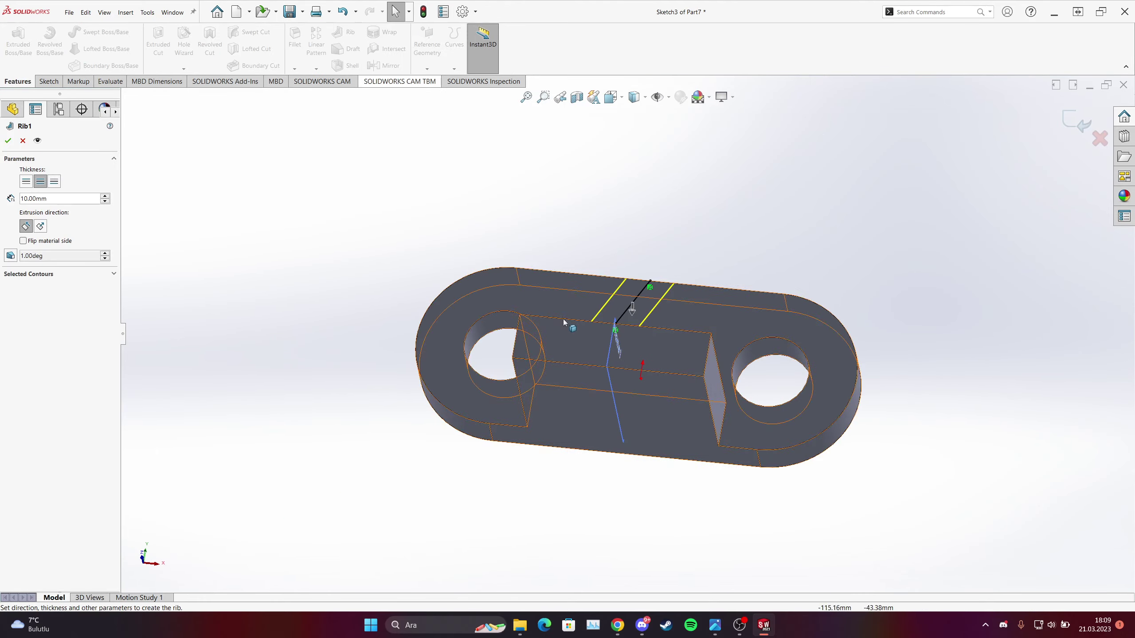
click(8, 141)
middle_drag(613, 458, 568, 392)
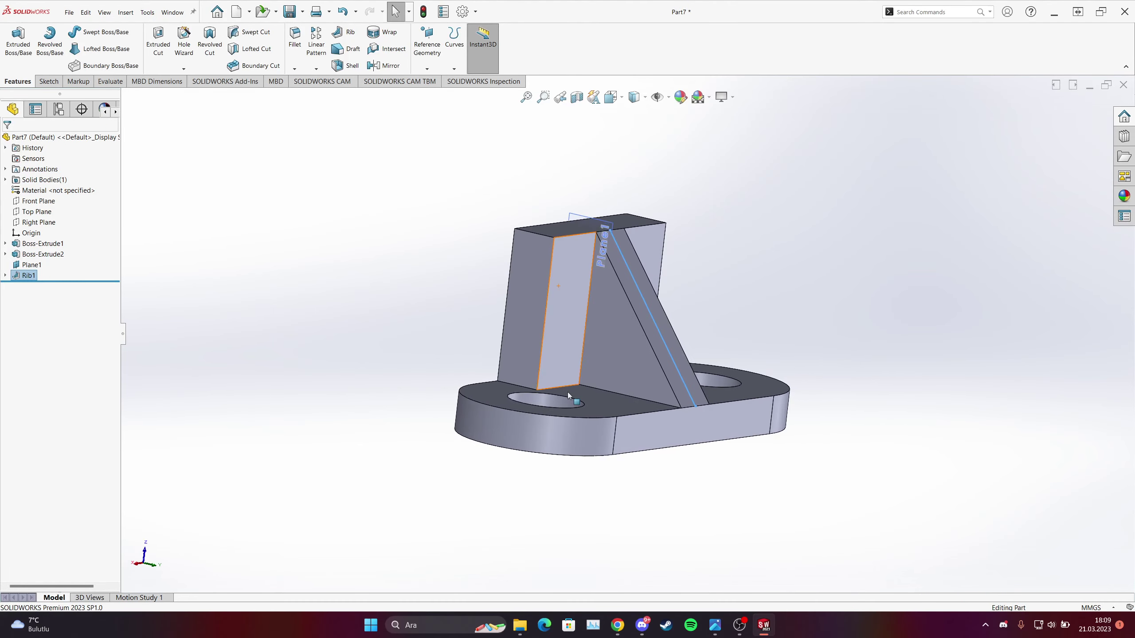
right_click(34, 267)
- Hide Plane1 and check the reference drawing 2.png
click(68, 246)
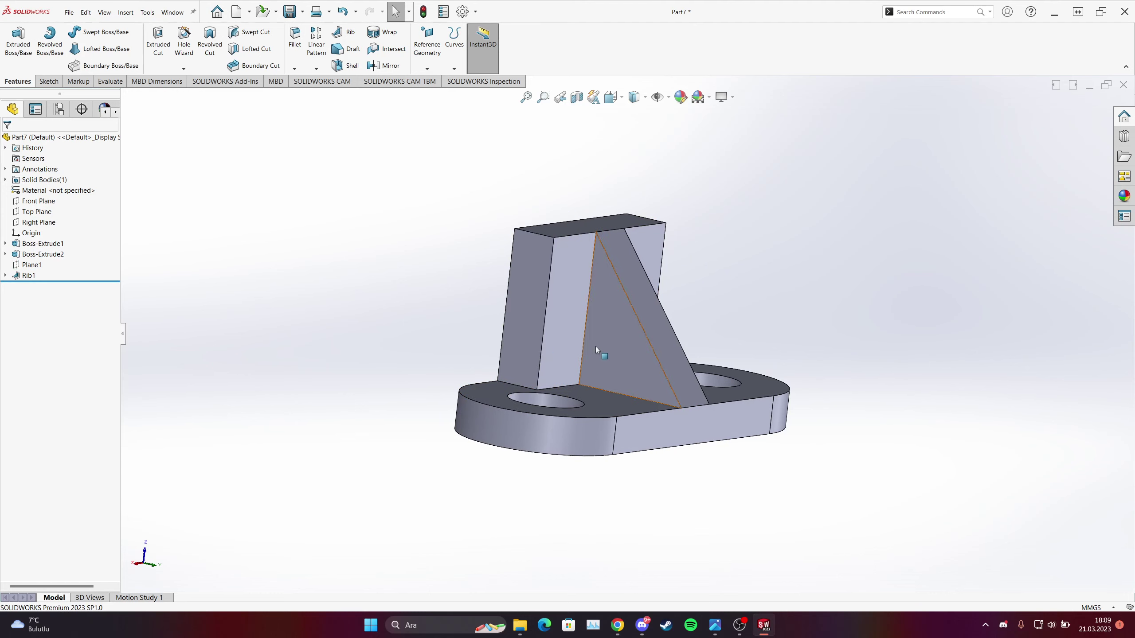
middle_drag(596, 347, 611, 450)
click(715, 625)
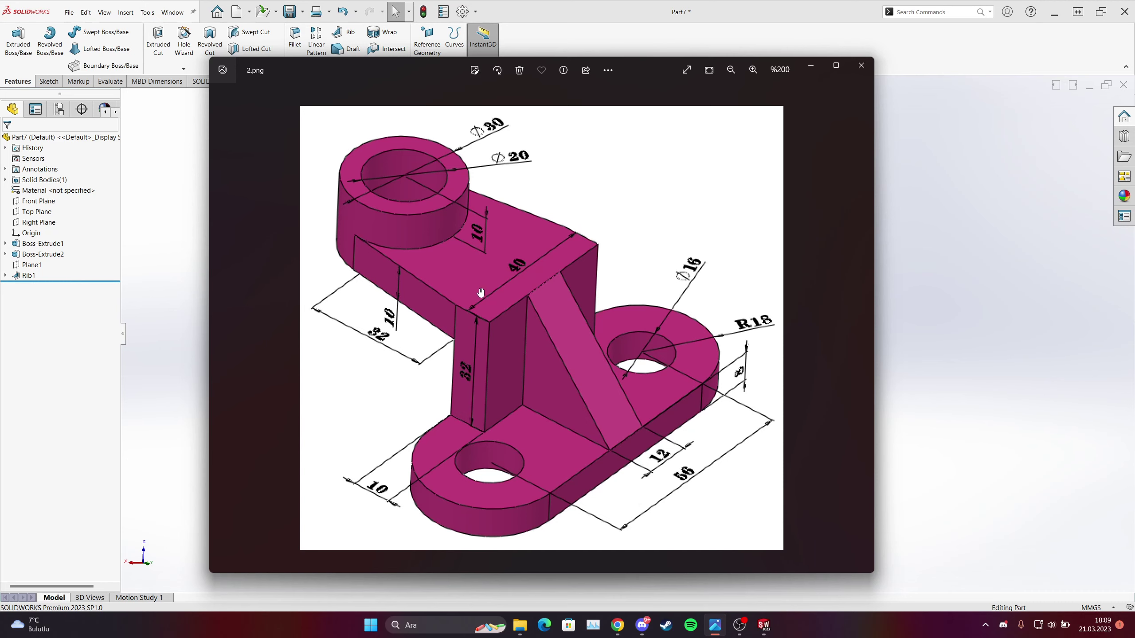
click(715, 625)
- Create Plane2 on the column's top face at 0 mm offset
middle_drag(613, 279, 615, 248)
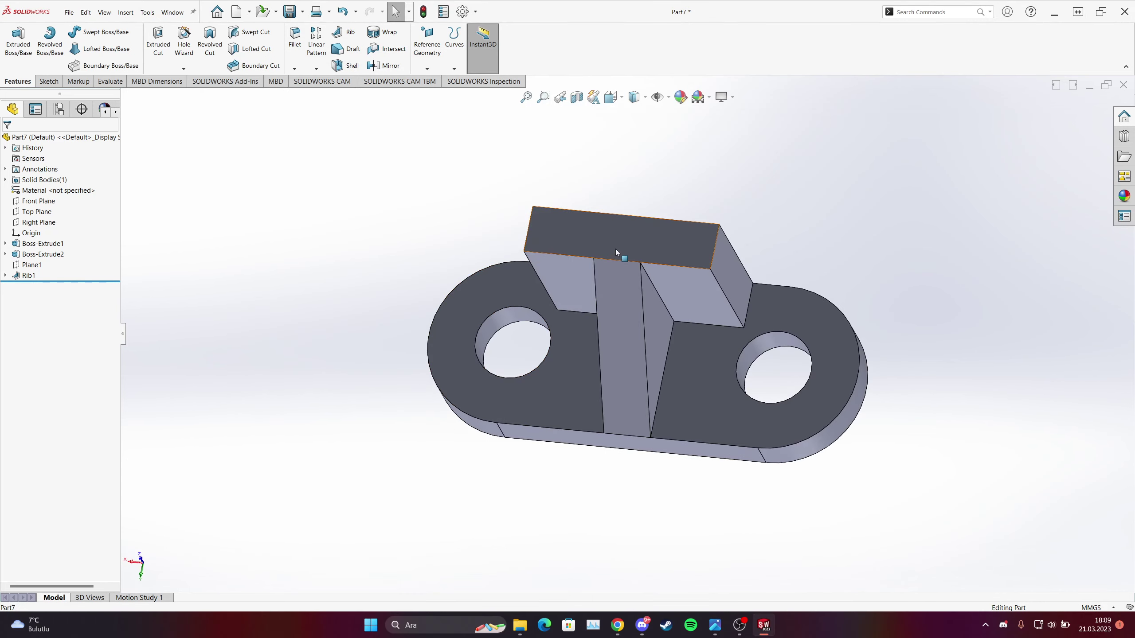
click(615, 249)
click(427, 68)
click(431, 82)
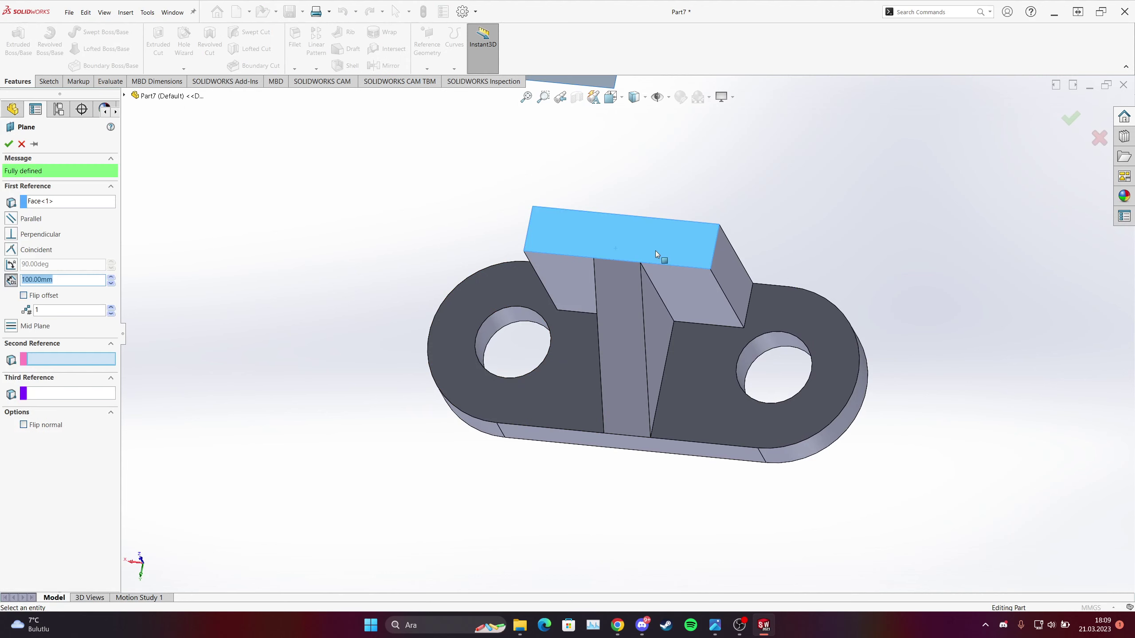
scroll(655, 250, up, 3)
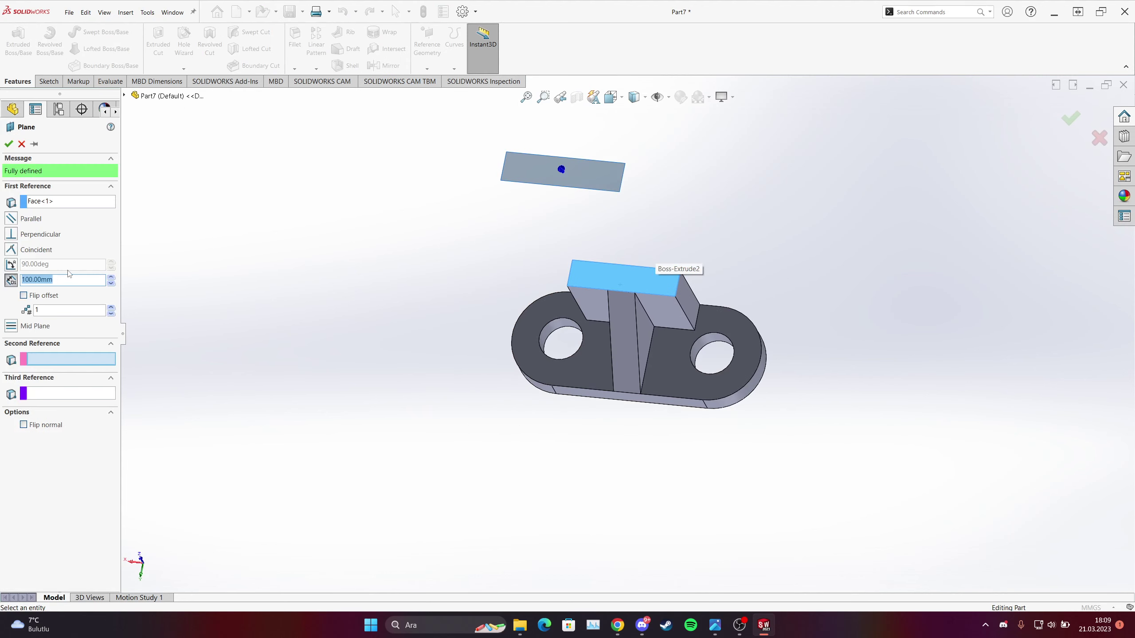
text(0)
key(Return)
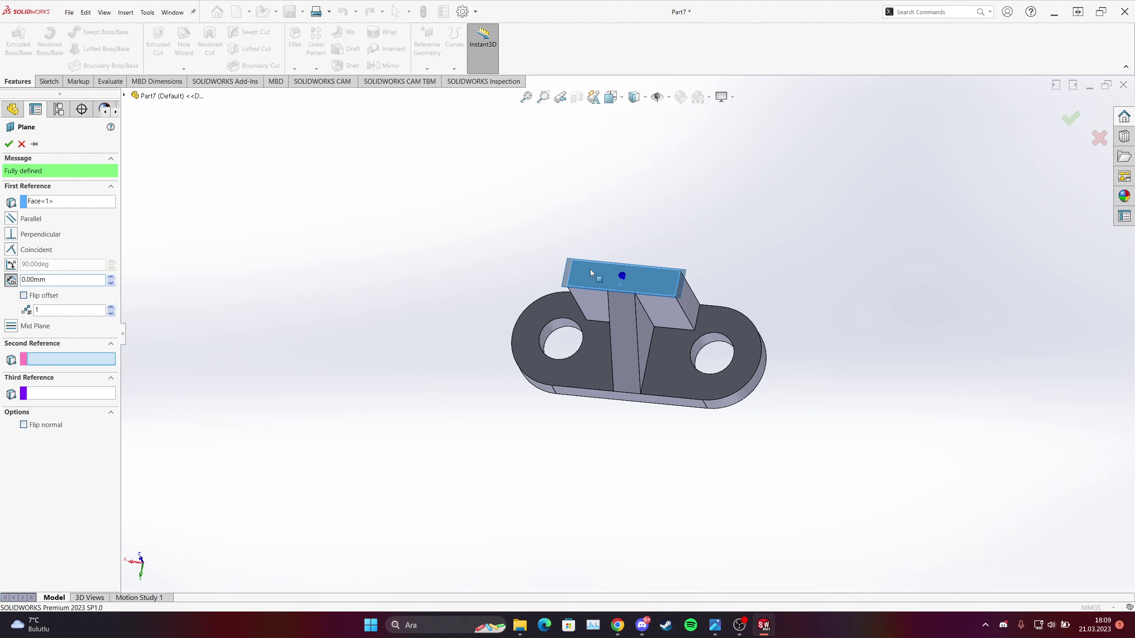
middle_drag(590, 269, 607, 203)
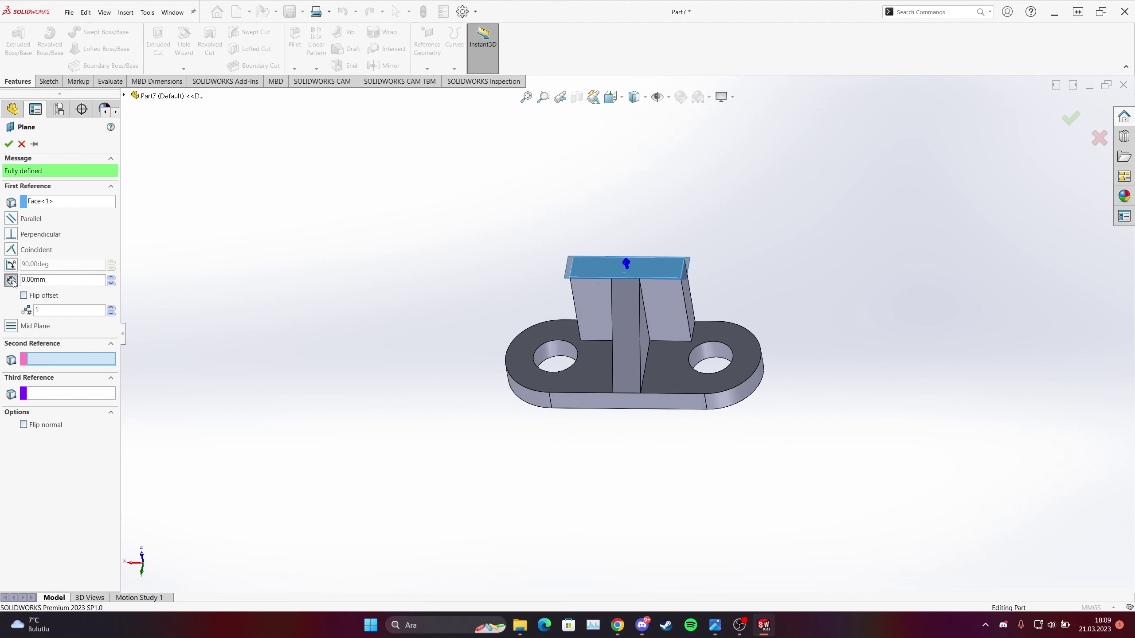
click(8, 144)
middle_drag(624, 291, 637, 403)
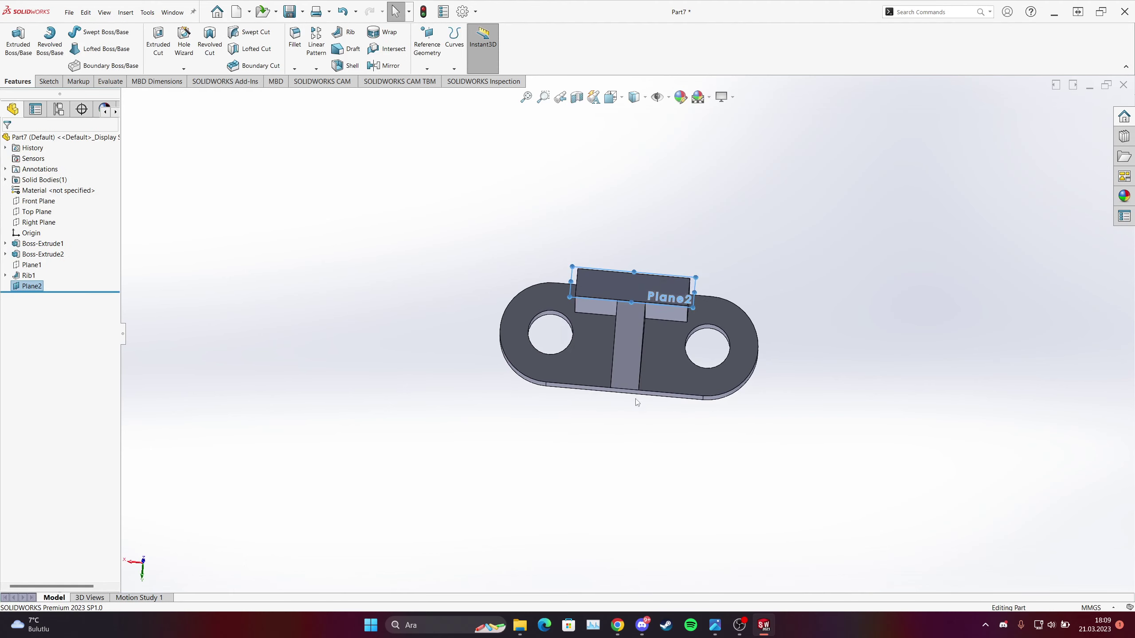
right_click(93, 289)
- Face Plane2, draw one undimensioned circle below the part, and check the reference drawing
click(71, 279)
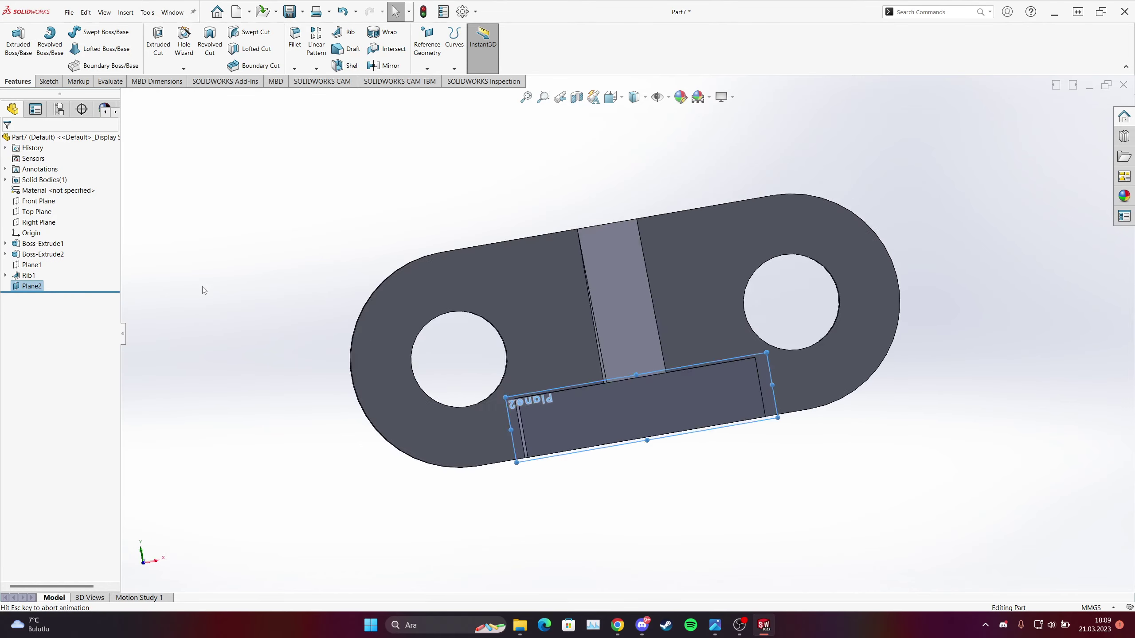
click(50, 83)
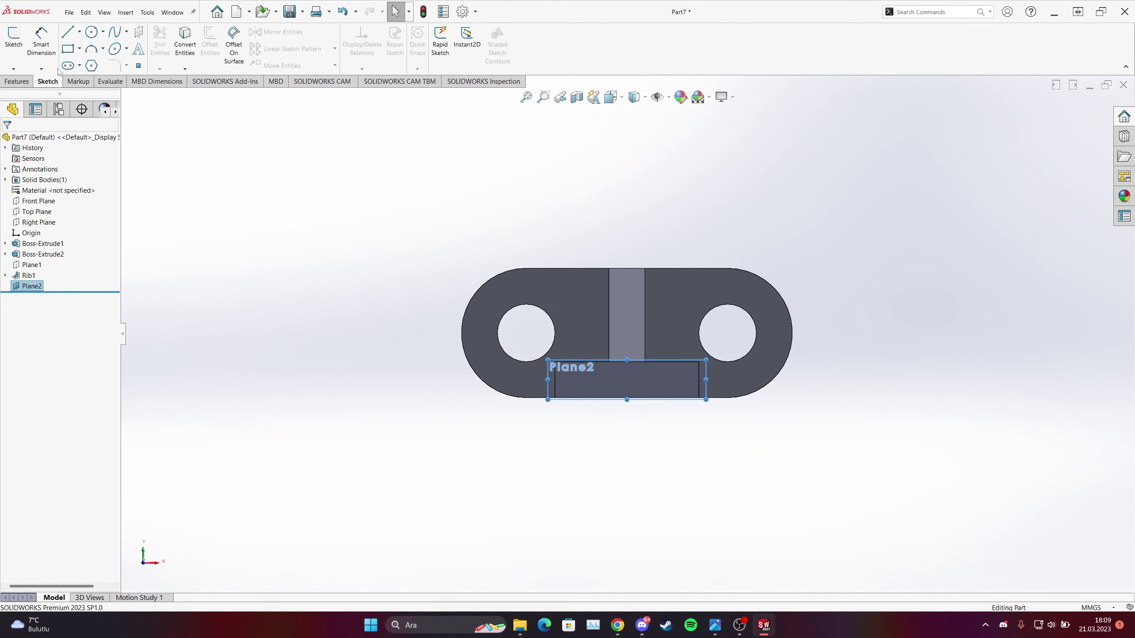
click(88, 35)
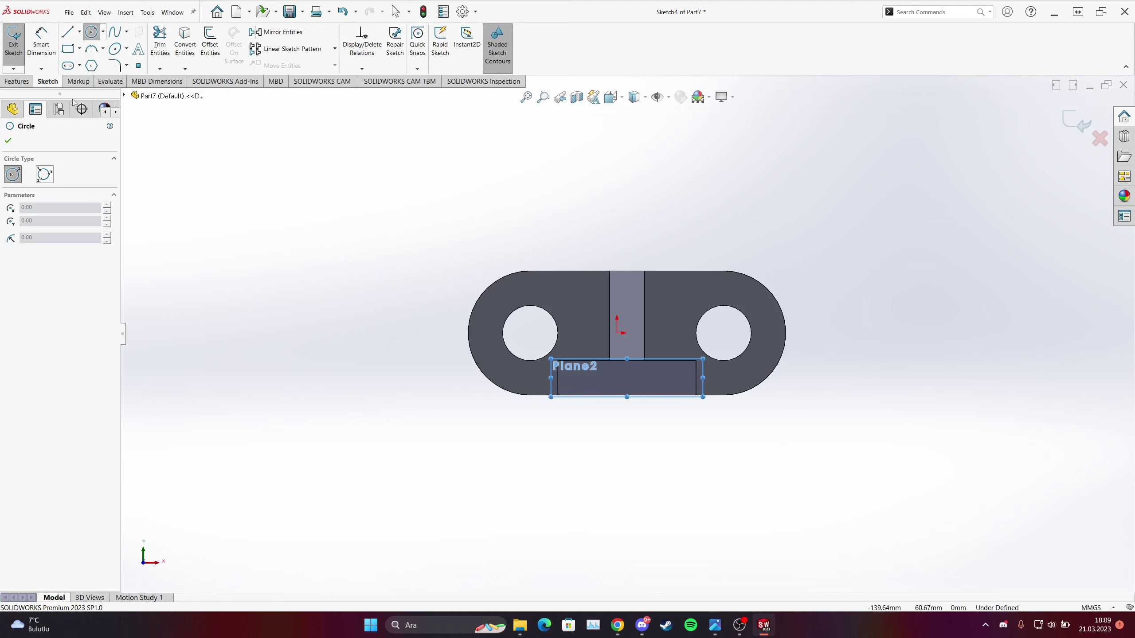
click(630, 473)
click(600, 444)
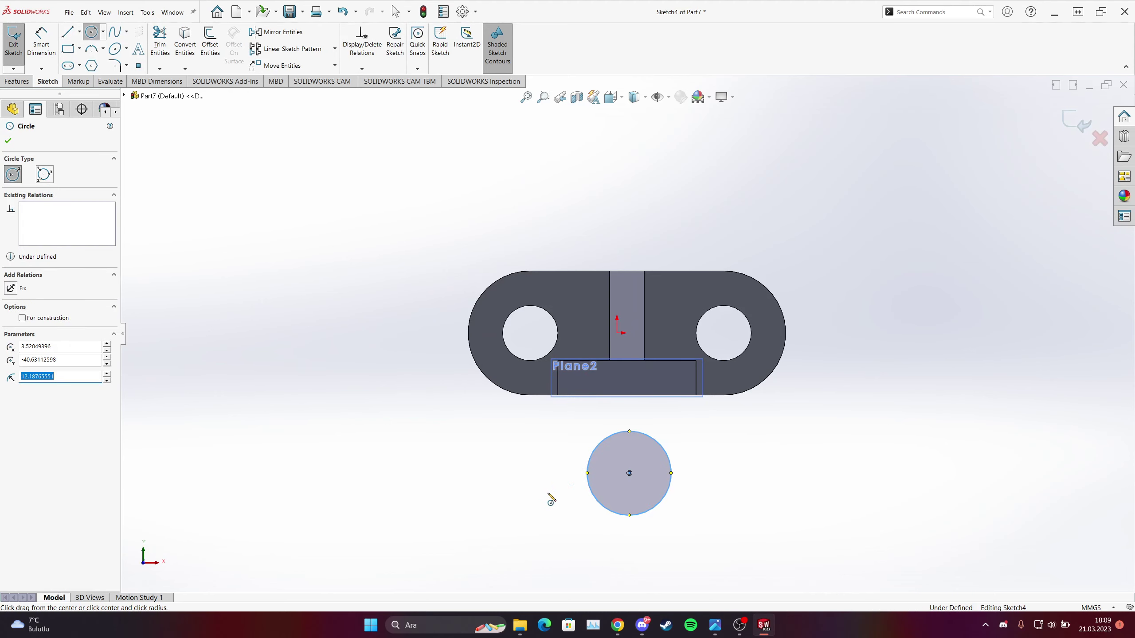
scroll(562, 492, up, 2)
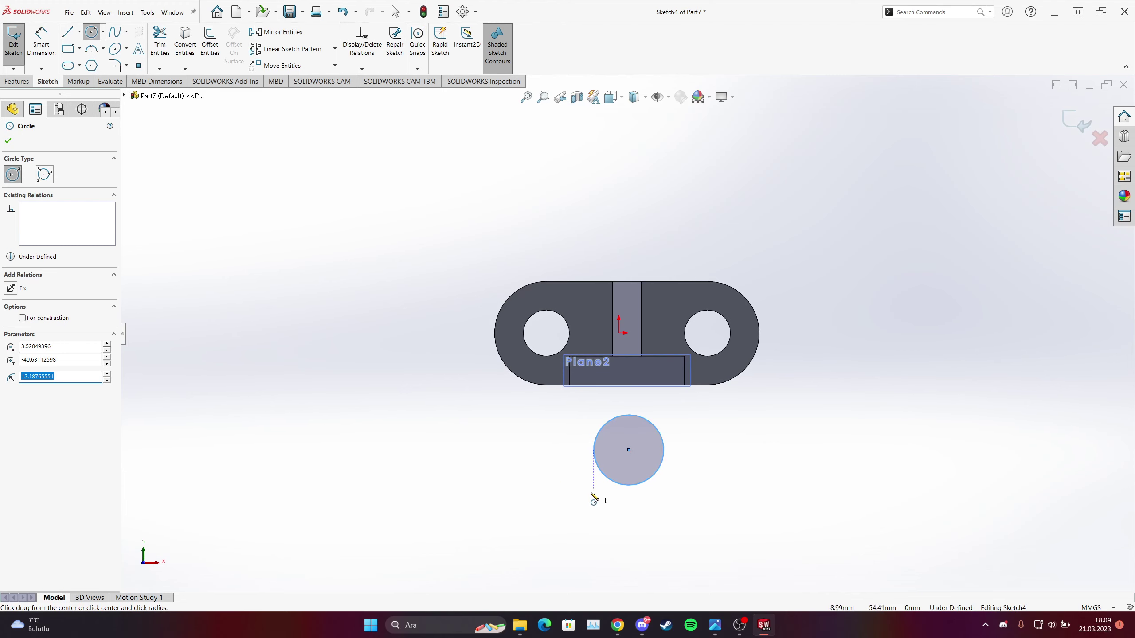
key(Escape)
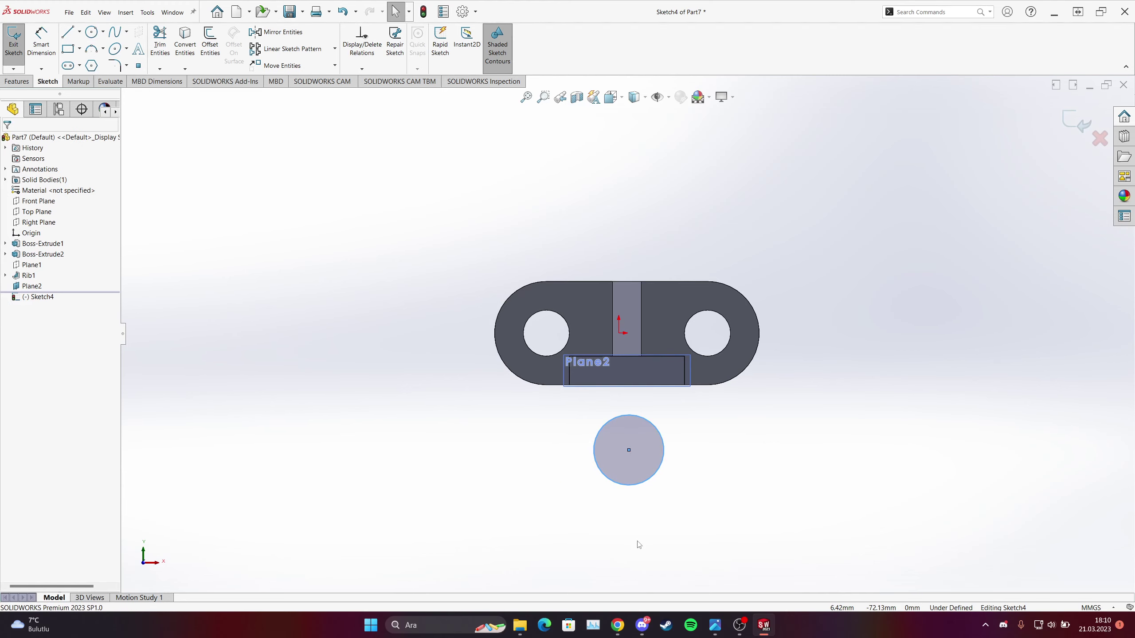
click(714, 624)
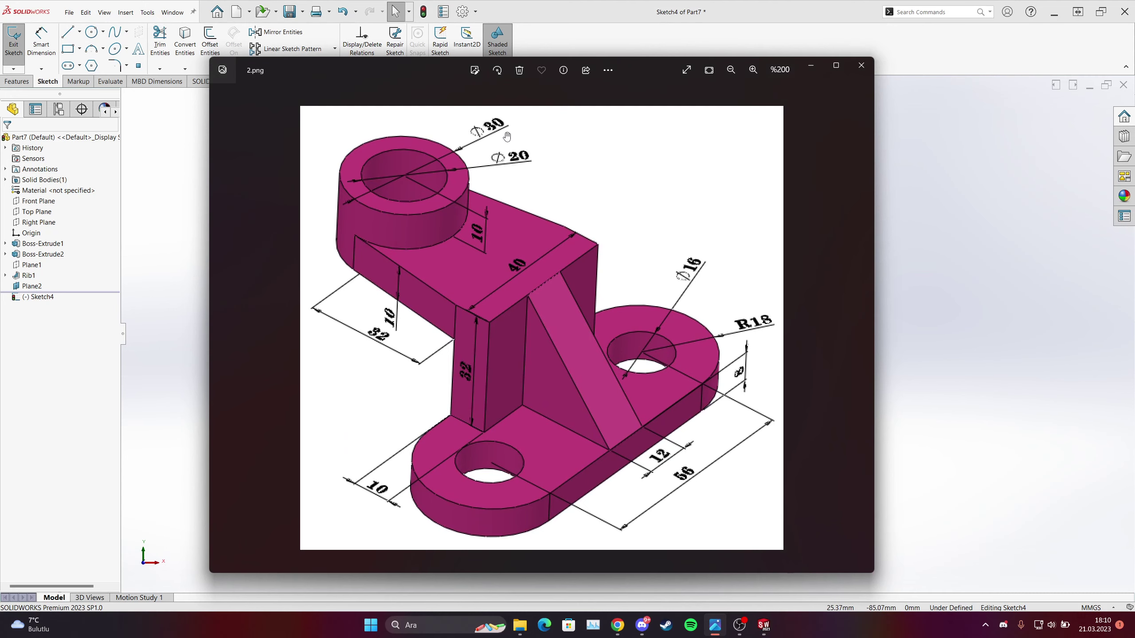
click(714, 624)
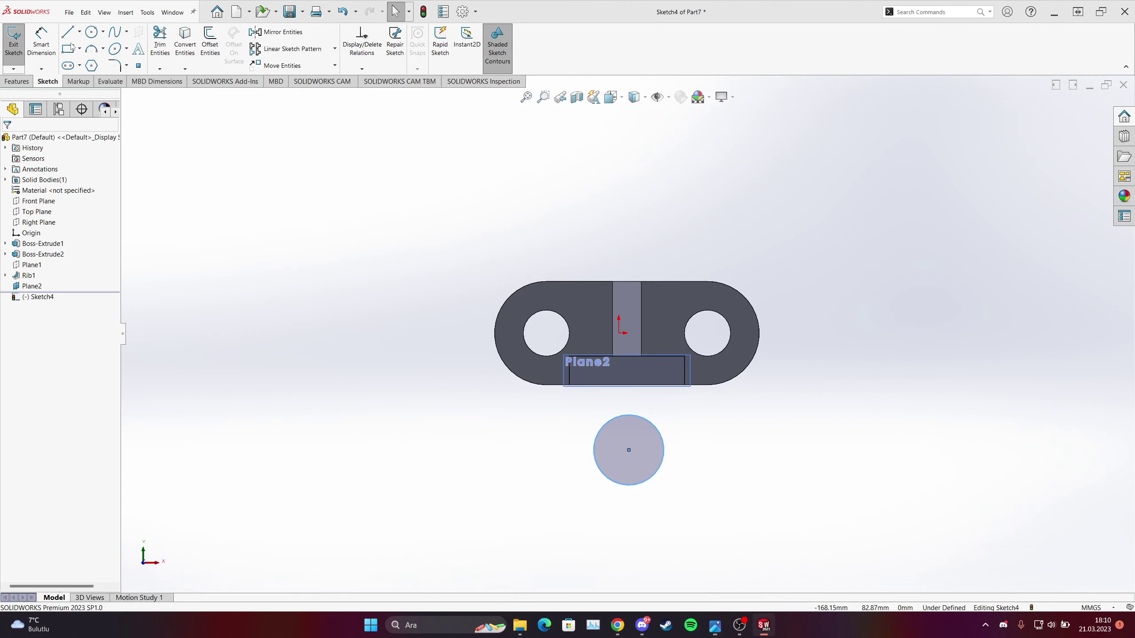
- Dimension the boss circle to Ø30 and check the reference drawing
key(d)
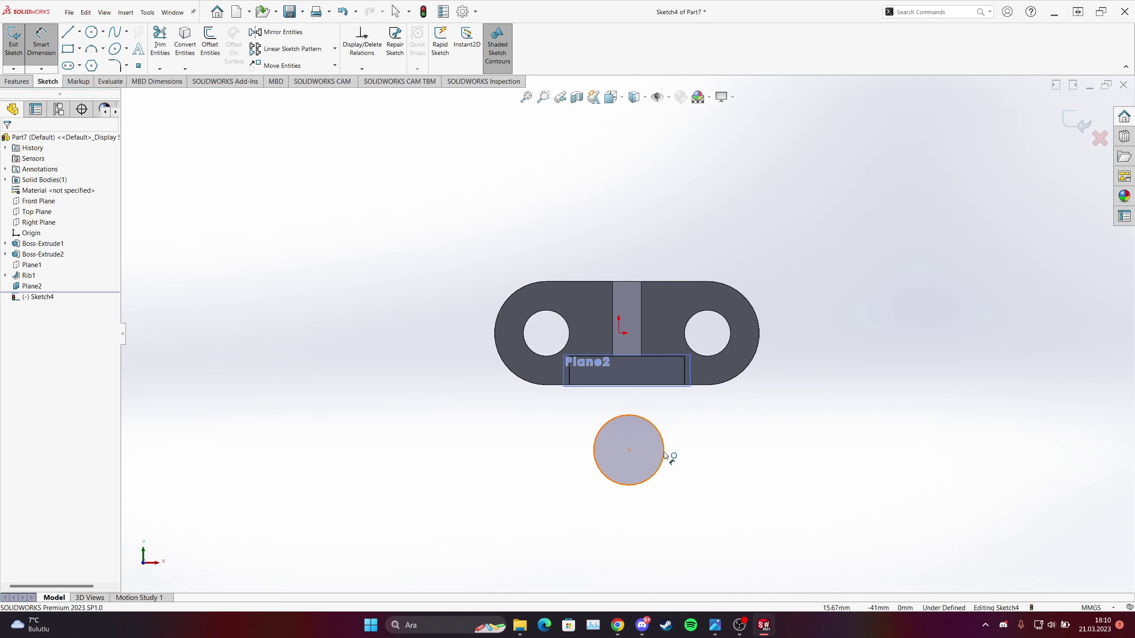
click(665, 455)
click(702, 479)
text(30)
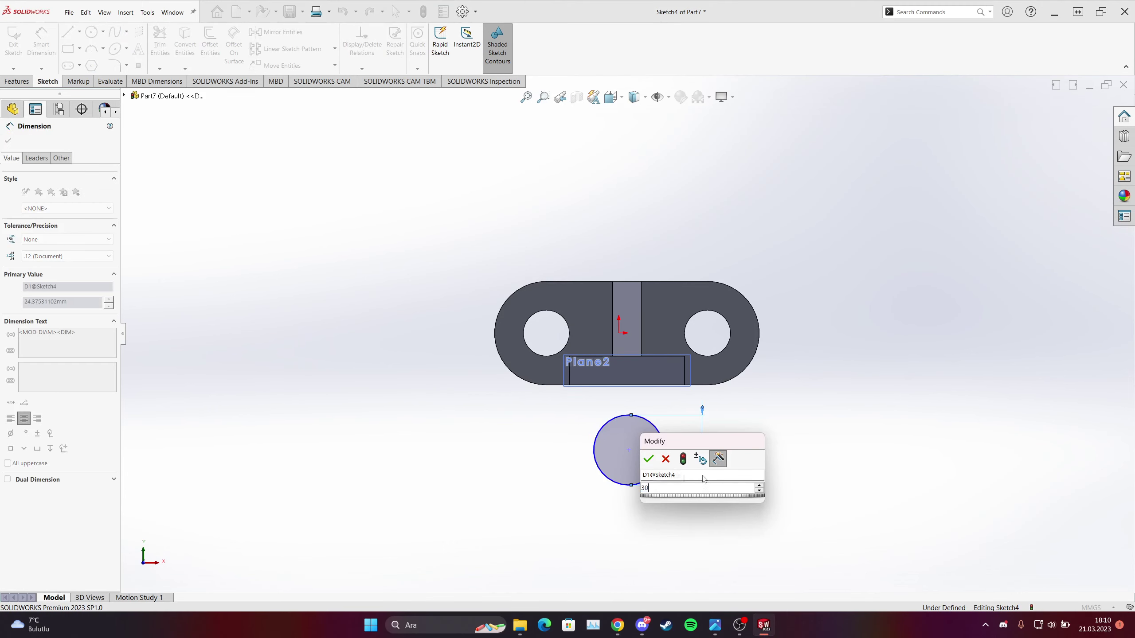
key(Return)
click(715, 625)
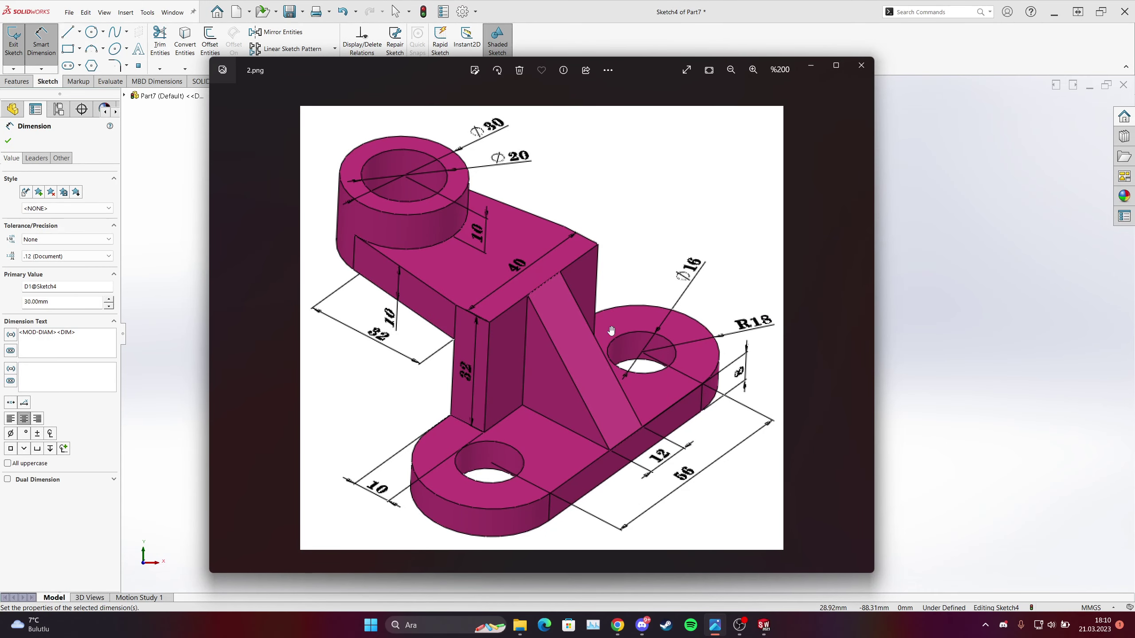
click(714, 626)
- Draw a concentric inner circle and dimension it to Ø20
click(91, 32)
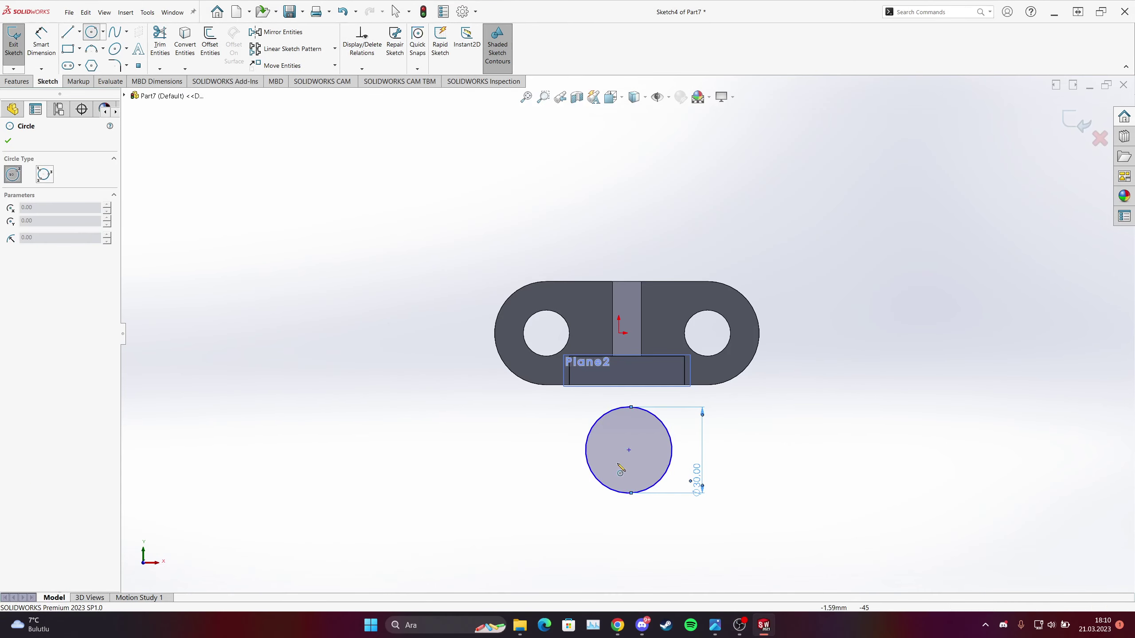
click(628, 450)
click(650, 450)
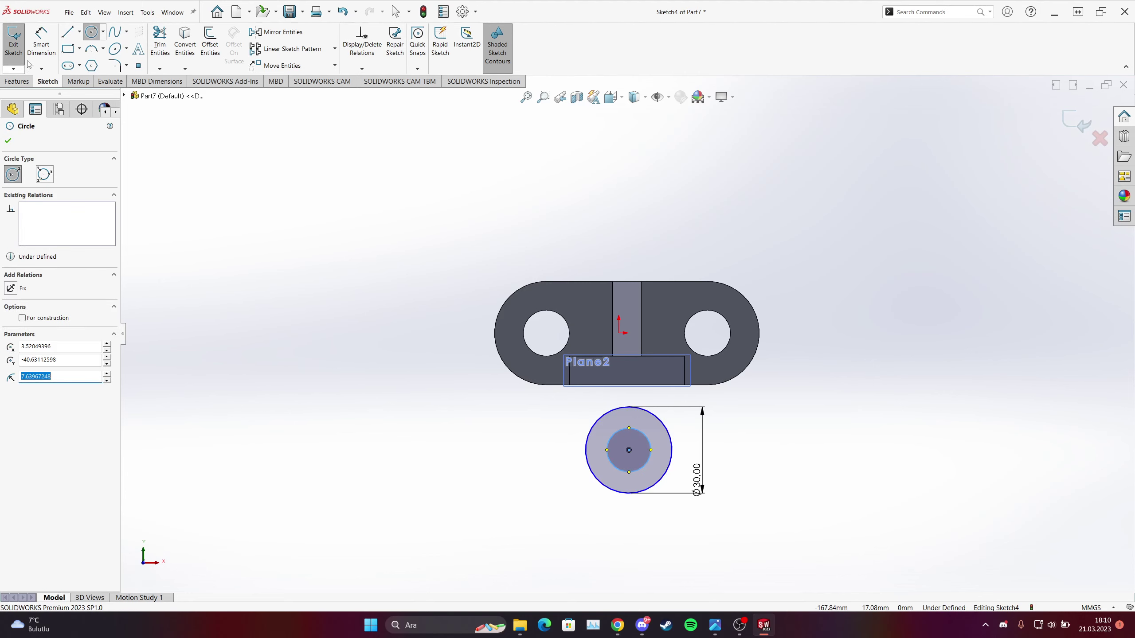
click(41, 40)
click(613, 465)
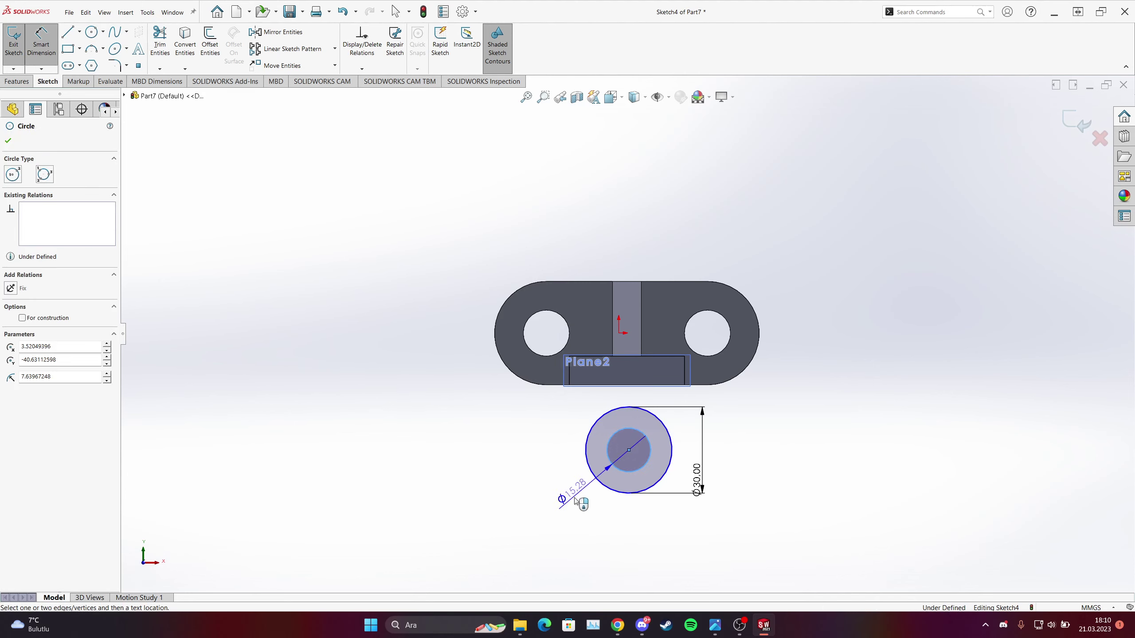
click(575, 503)
text(20)
key(Return)
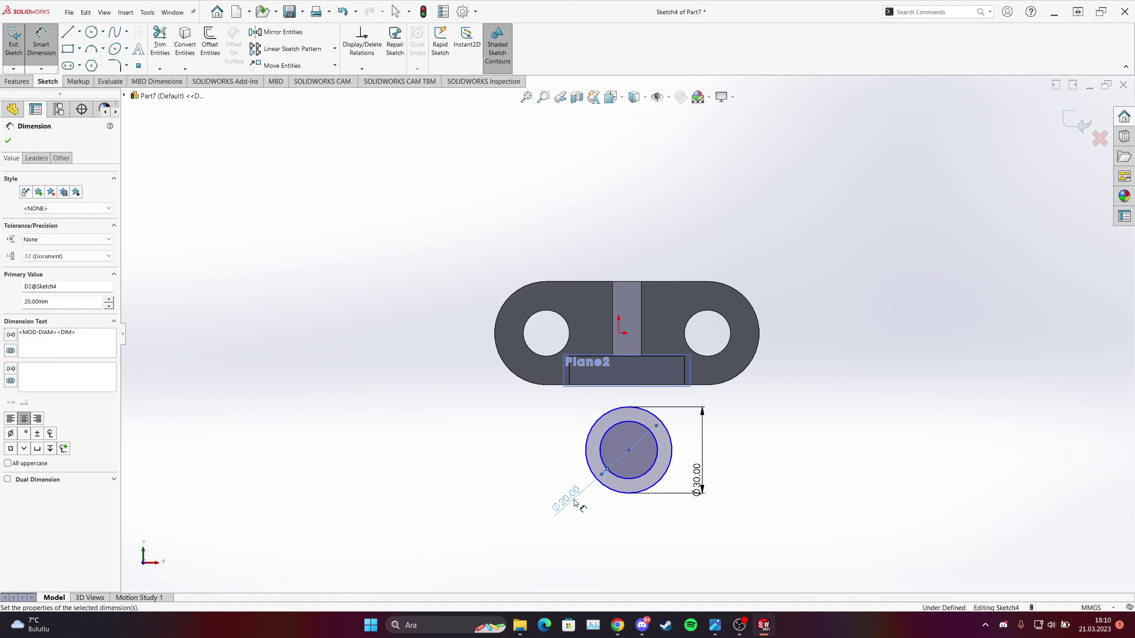
scroll(617, 424, down, 3)
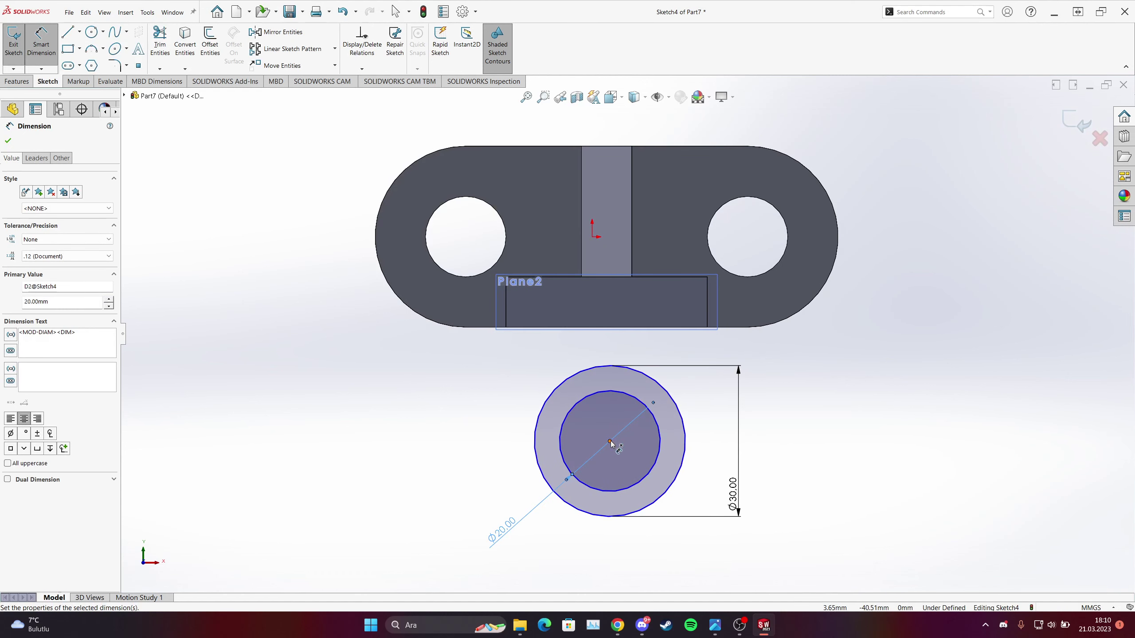
click(610, 442)
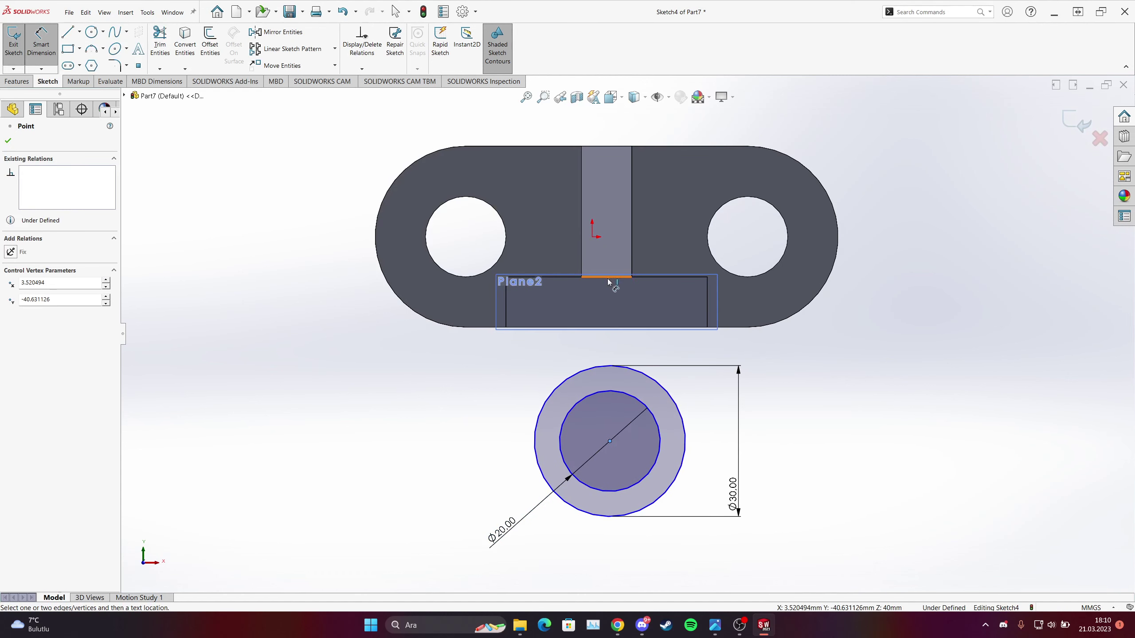
- Place a point on Plane2's bottom edge and make it vertical with the circles' centre
click(607, 330)
scroll(608, 333, down, 2)
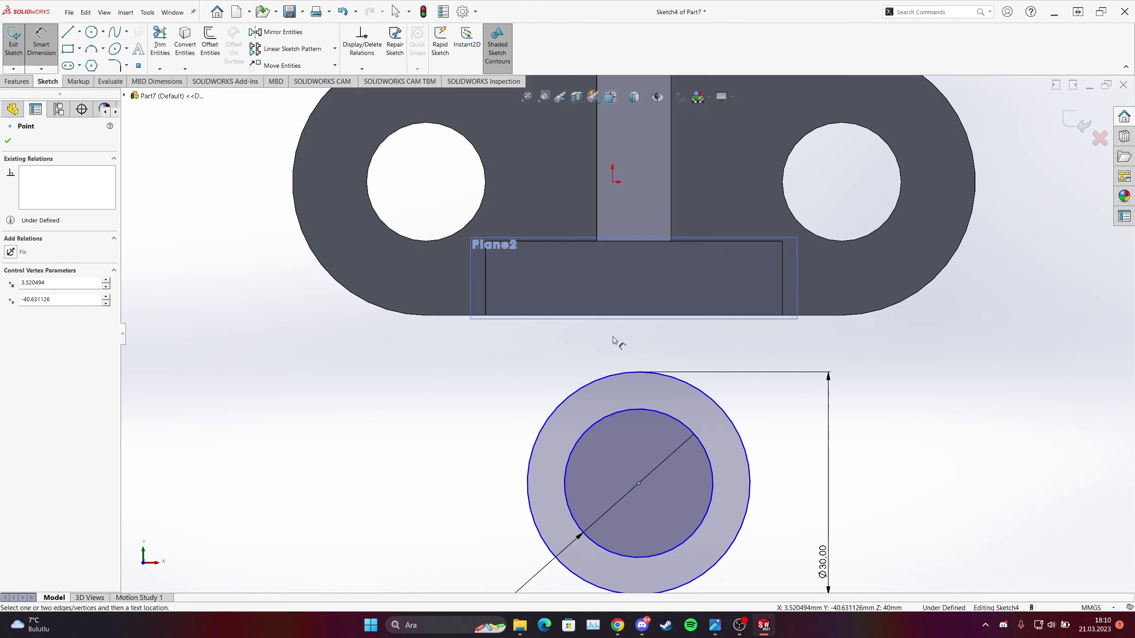
key(Escape)
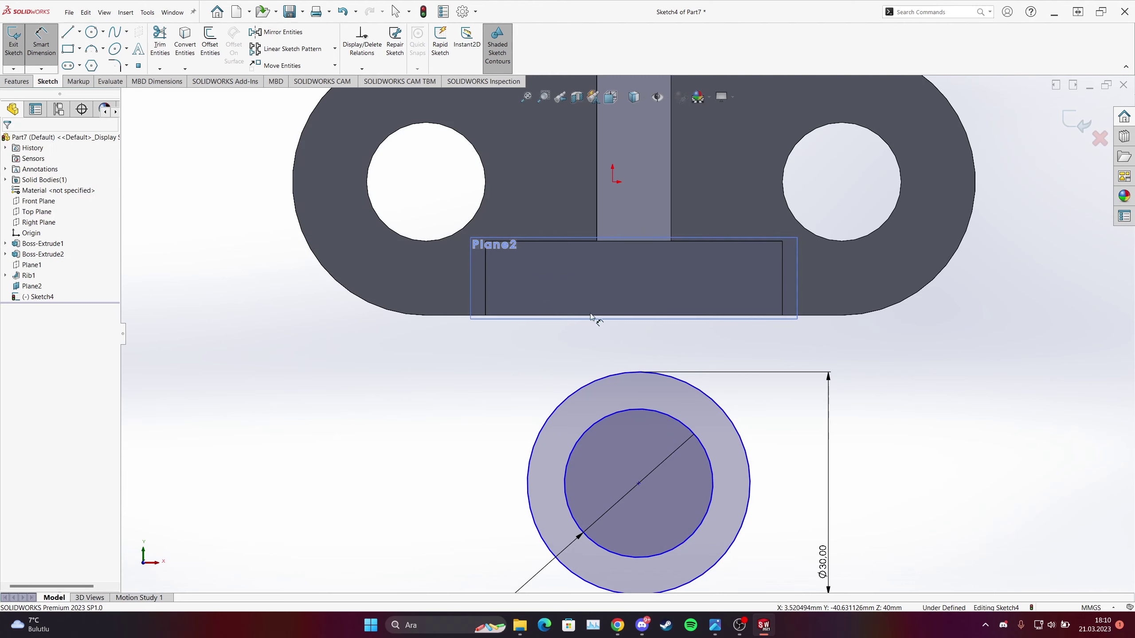
key(Escape)
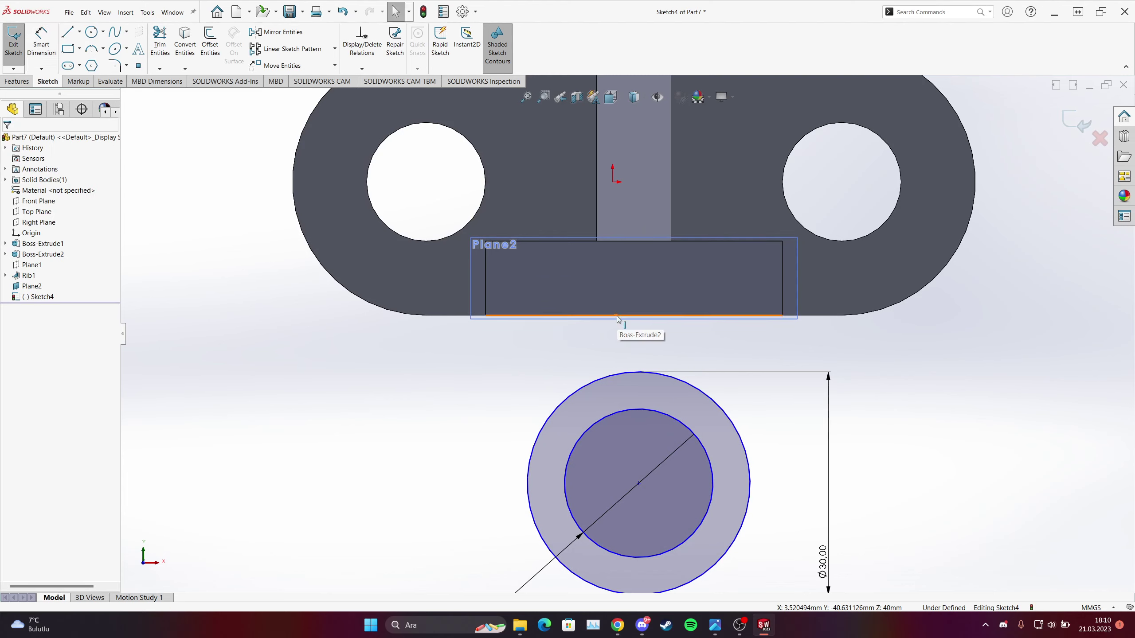
click(633, 316)
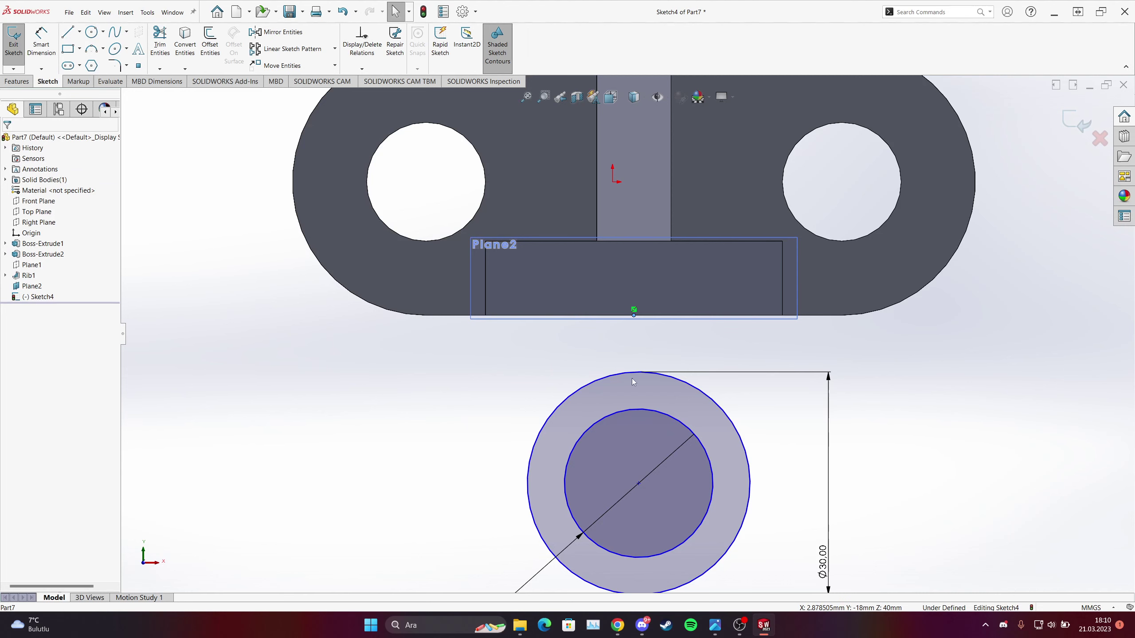
ctrl+click(638, 484)
click(11, 311)
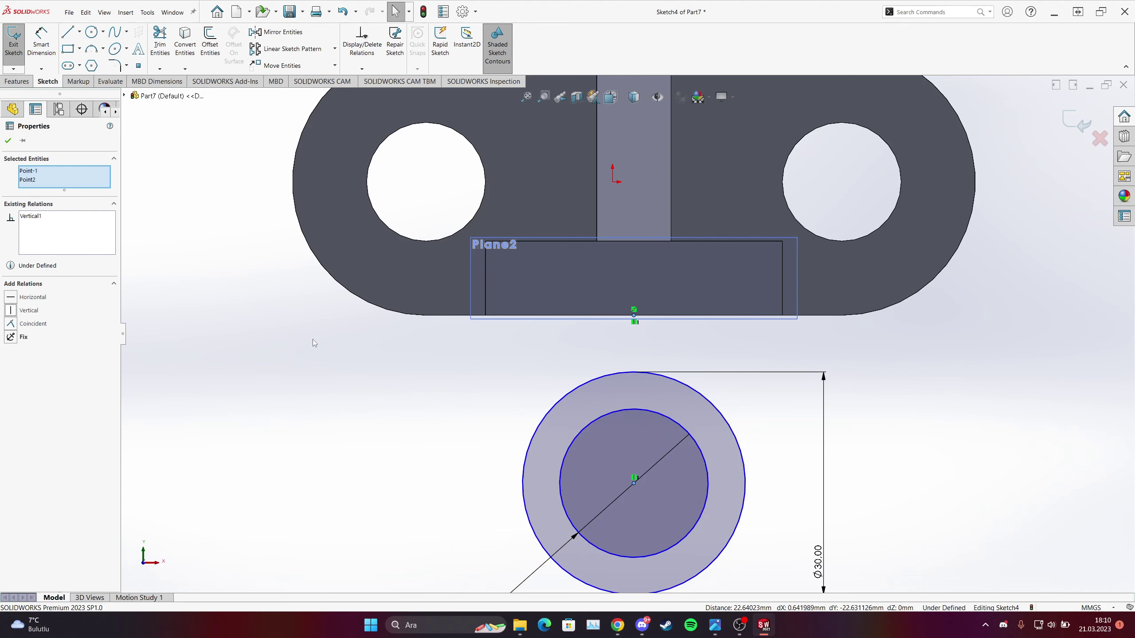
key(Escape)
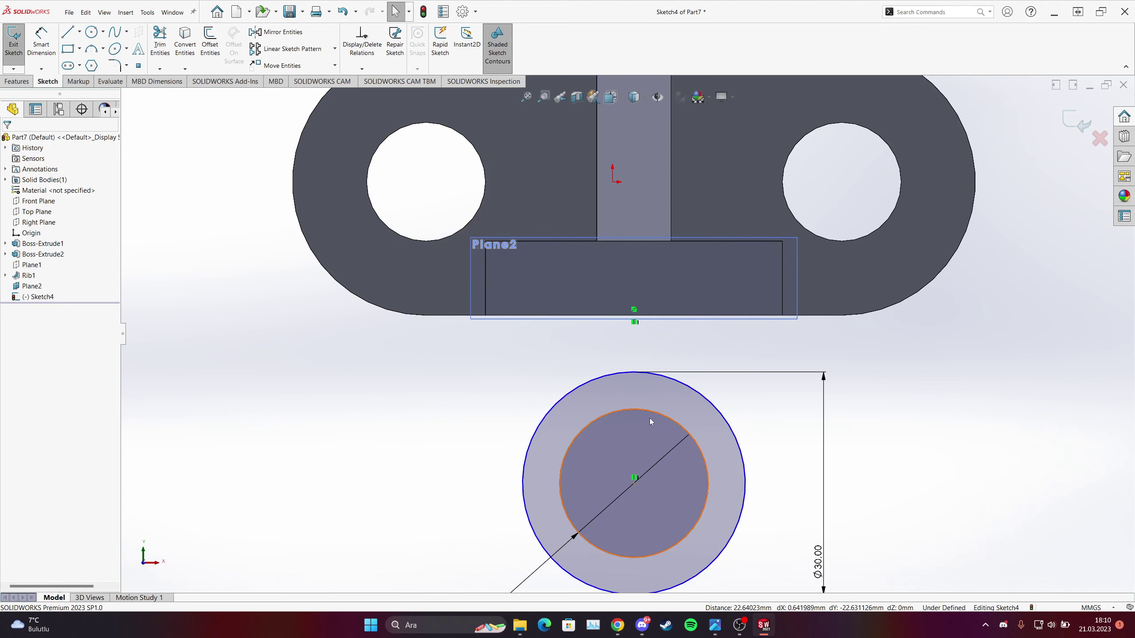
scroll(649, 419, up, 3)
scroll(619, 373, down, 3)
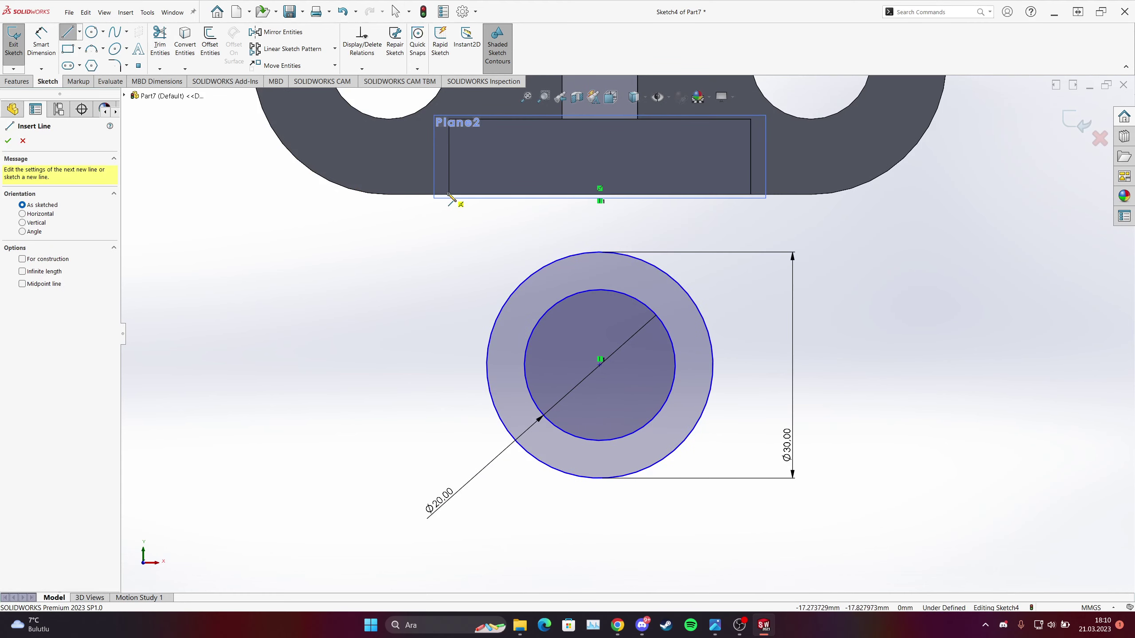
- Draw lines from Plane2's left and right corners to the sides of the Ø30 circle
mouse_move(449, 195)
mouse_down()
mouse_move(461, 203)
mouse_move(500, 368)
mouse_up()
key(Escape)
key(l)
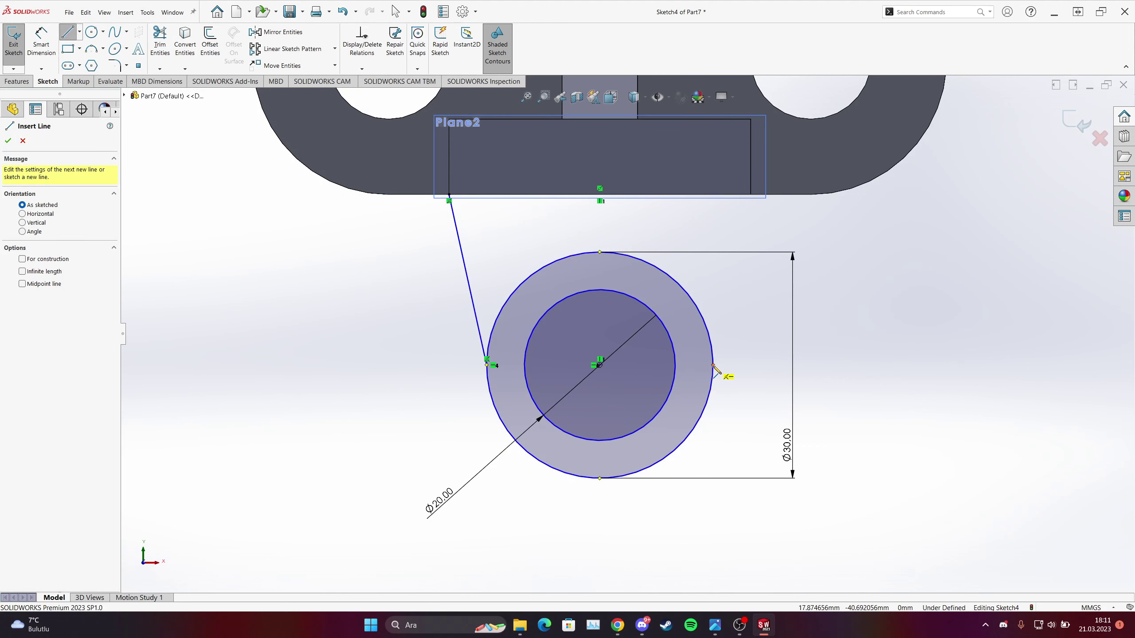
drag(714, 366, 750, 196)
key(Escape)
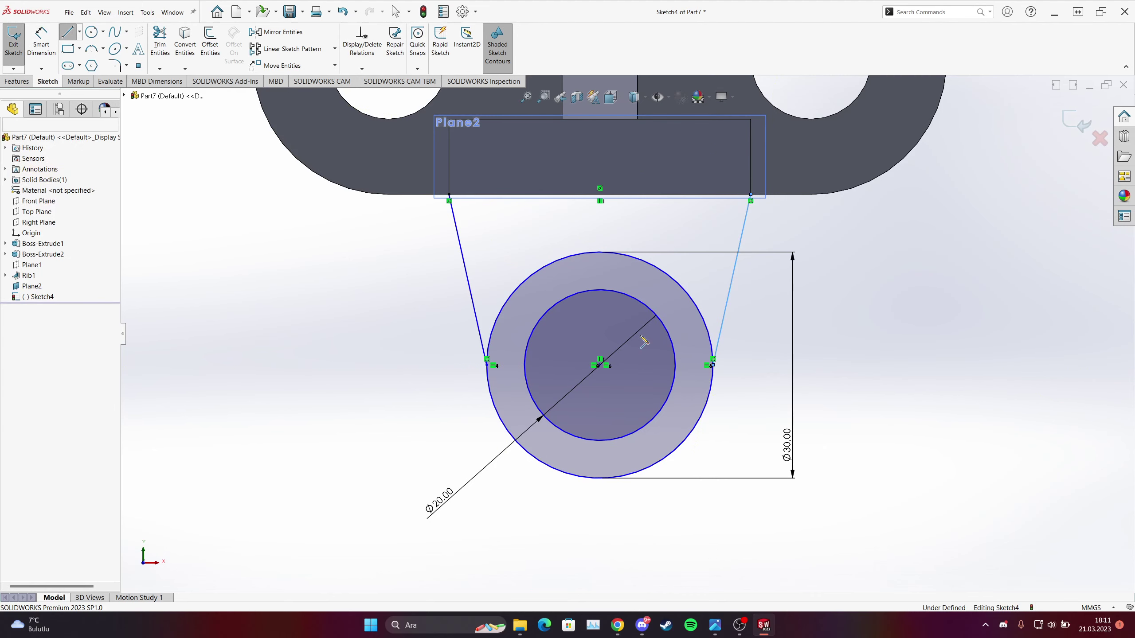
click(715, 625)
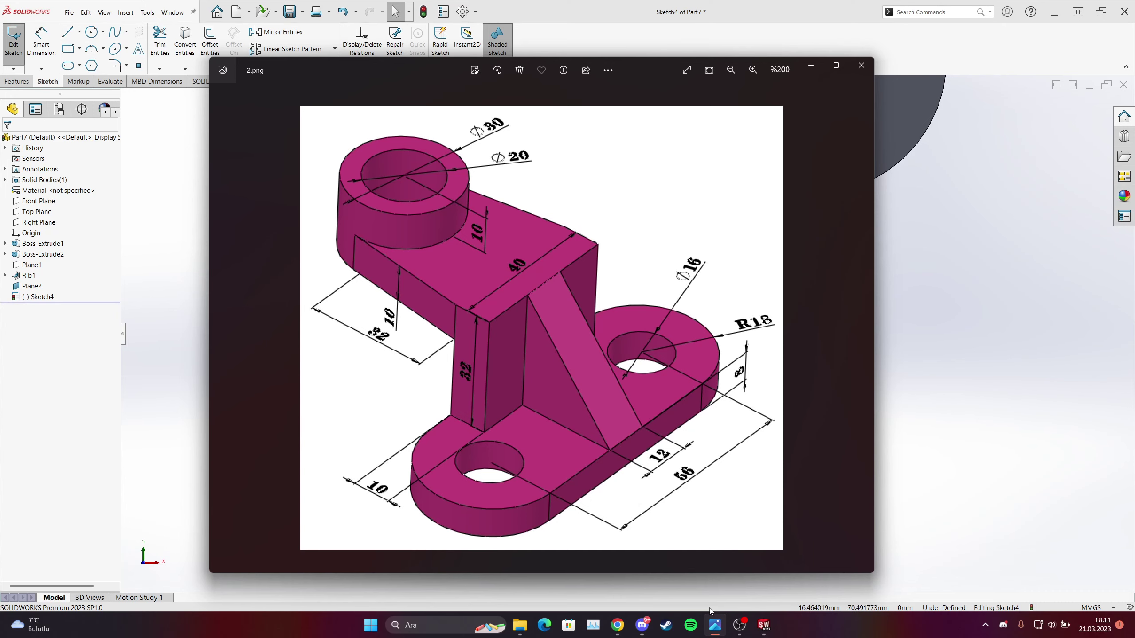
click(715, 625)
- Attempt to extrude the sketch, dismiss the open-contour warning, and cancel
click(17, 82)
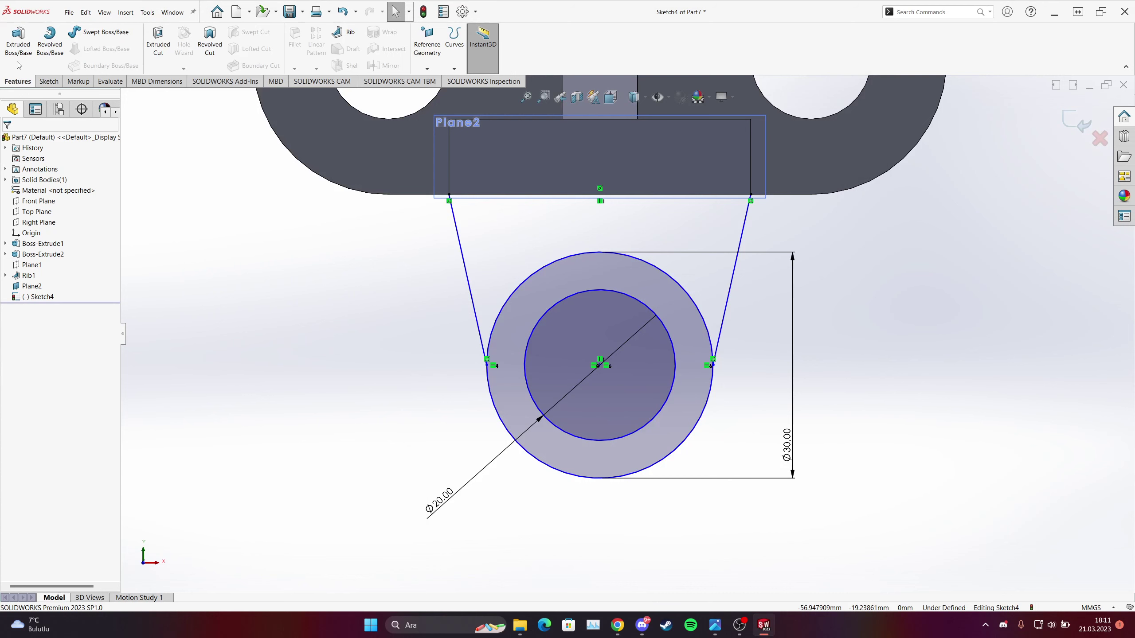
click(19, 65)
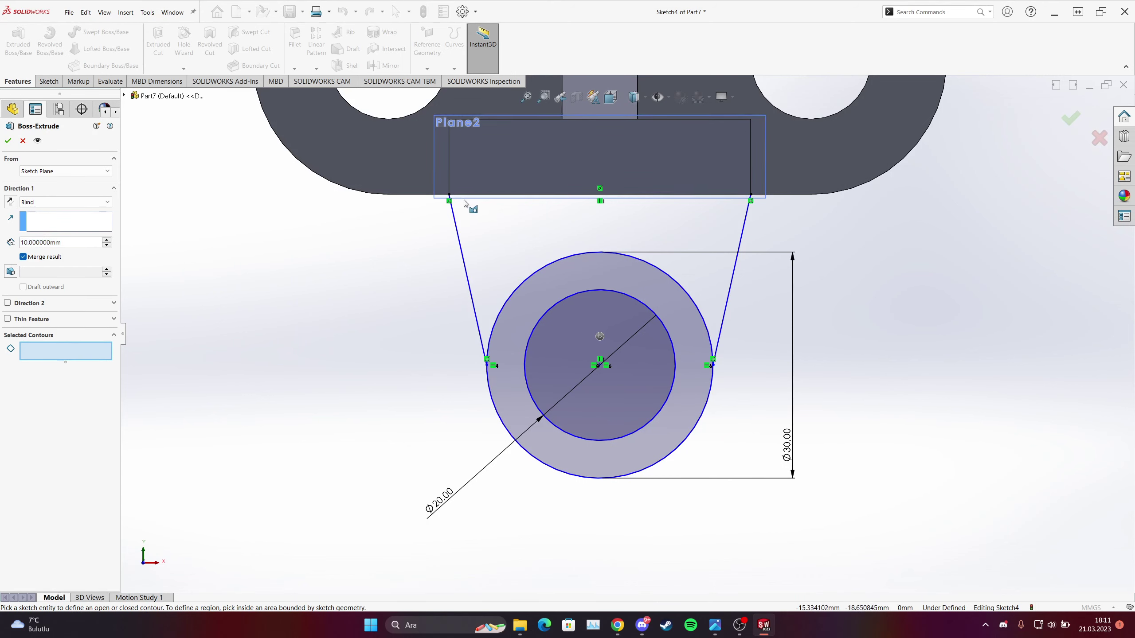
click(6, 142)
click(634, 310)
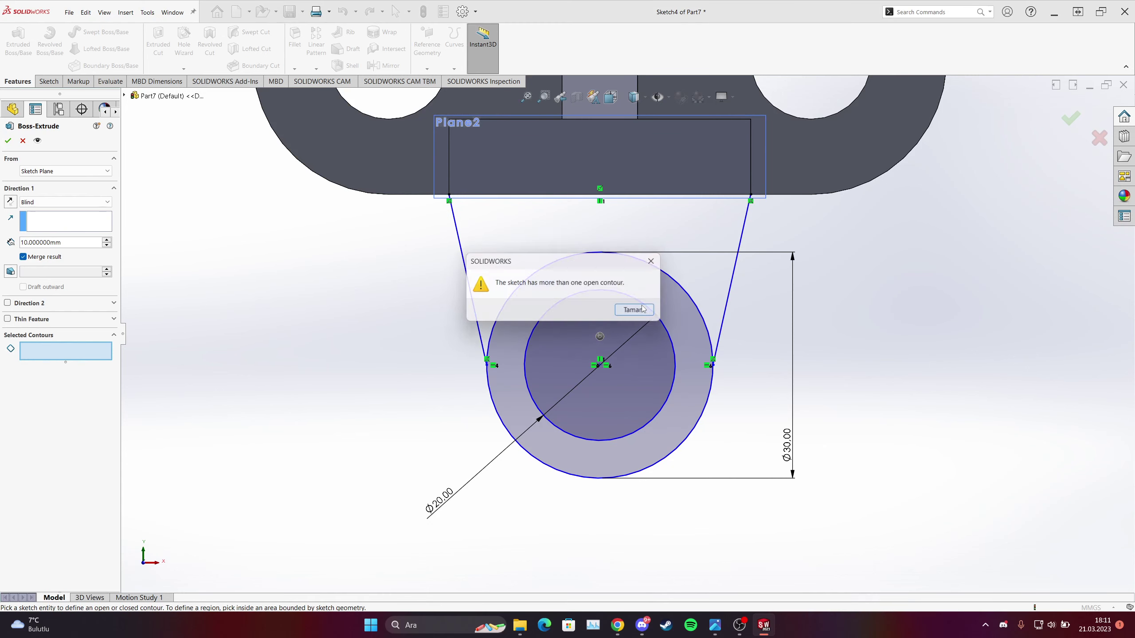
click(23, 141)
- Close the profile with a line joining Plane2's left and right corners
click(49, 82)
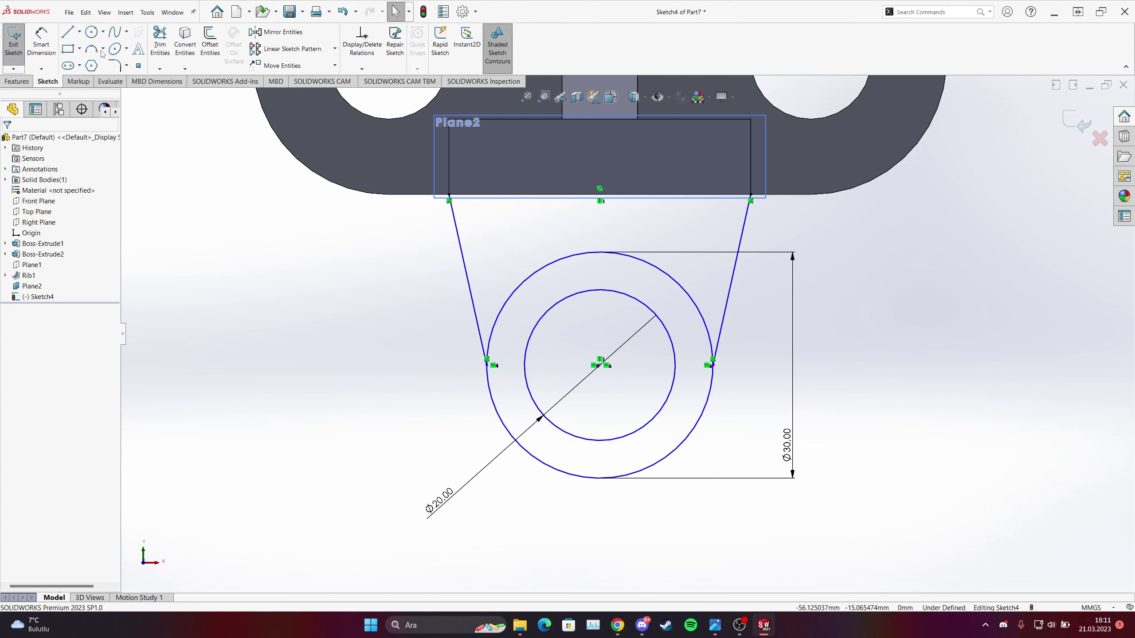
click(69, 33)
click(449, 196)
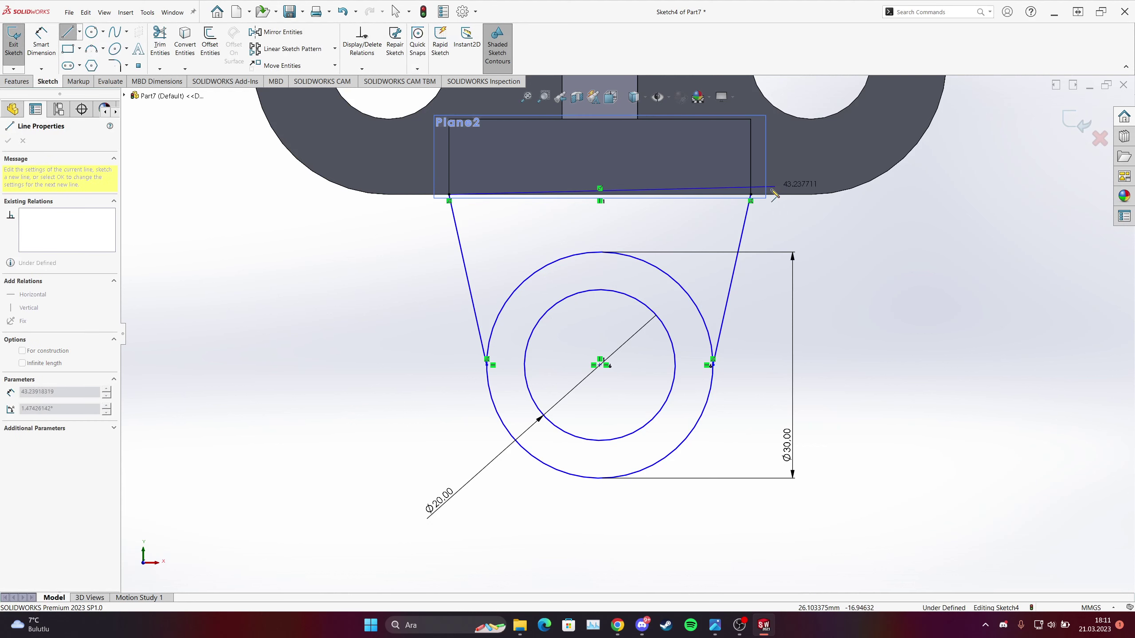
click(752, 196)
key(Escape)
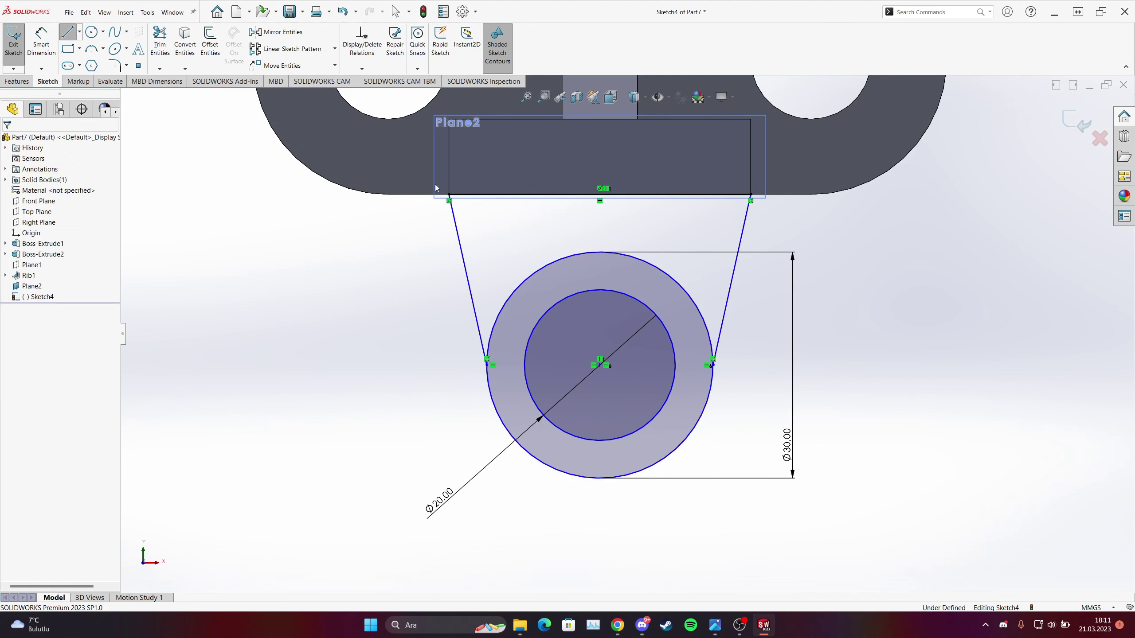
- Extrude the closed region 10 mm, flipped to the opposite side
click(16, 81)
click(18, 42)
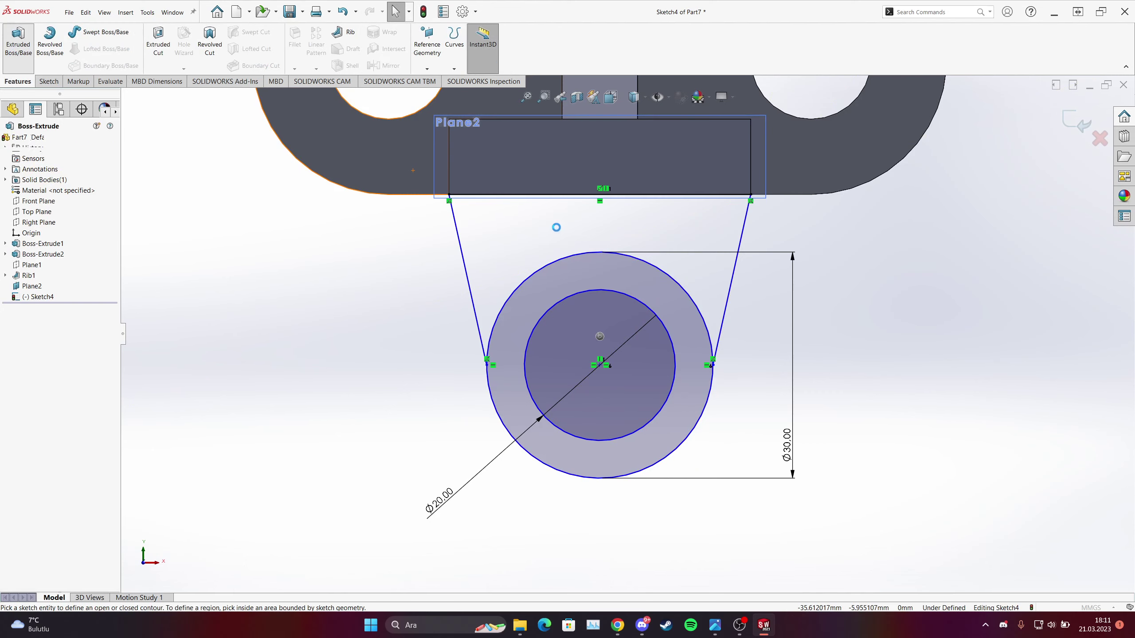
click(524, 250)
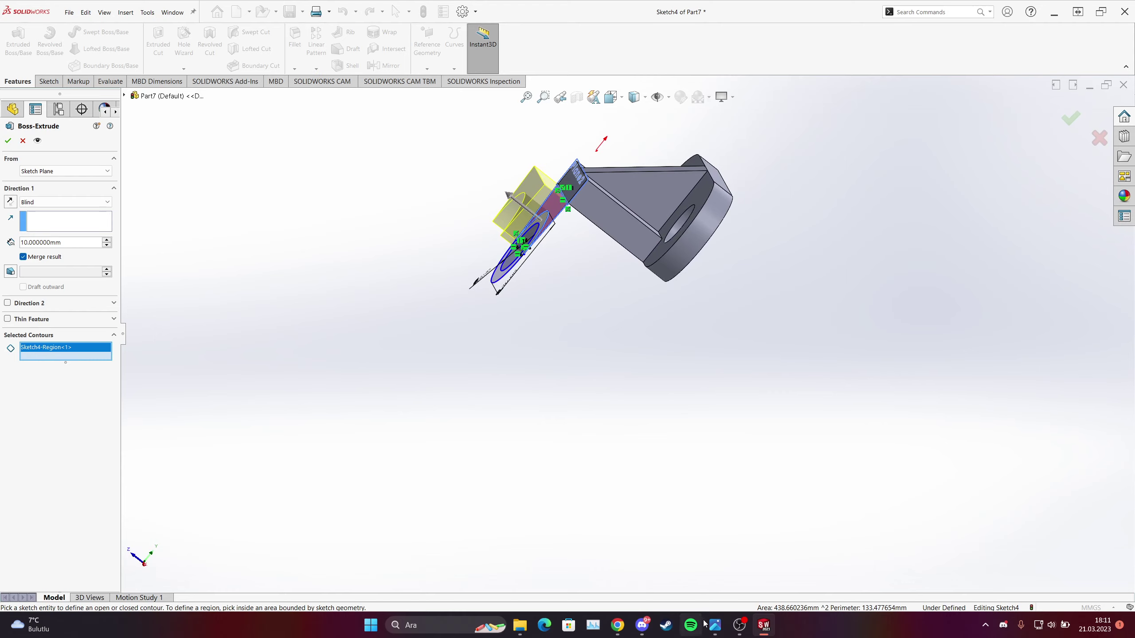
click(715, 625)
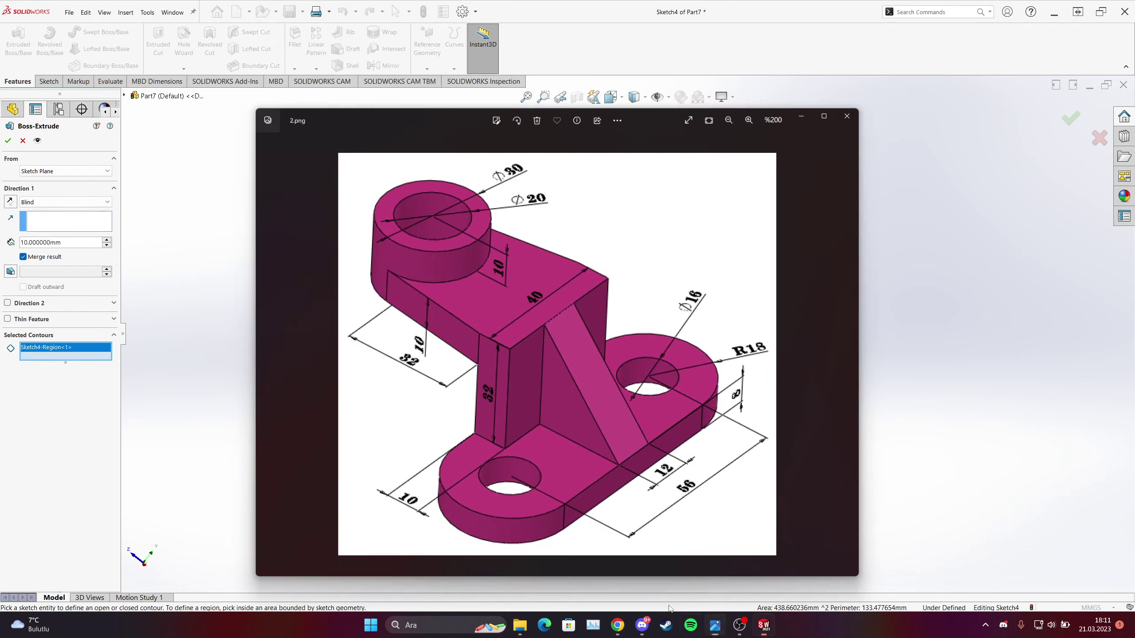
click(715, 625)
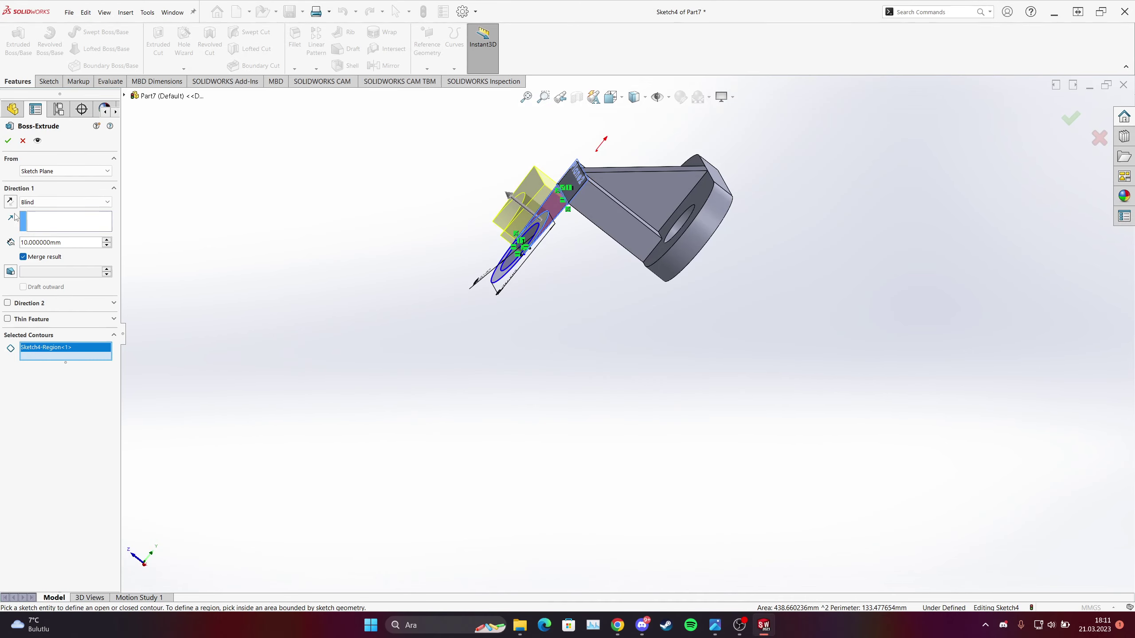
click(10, 202)
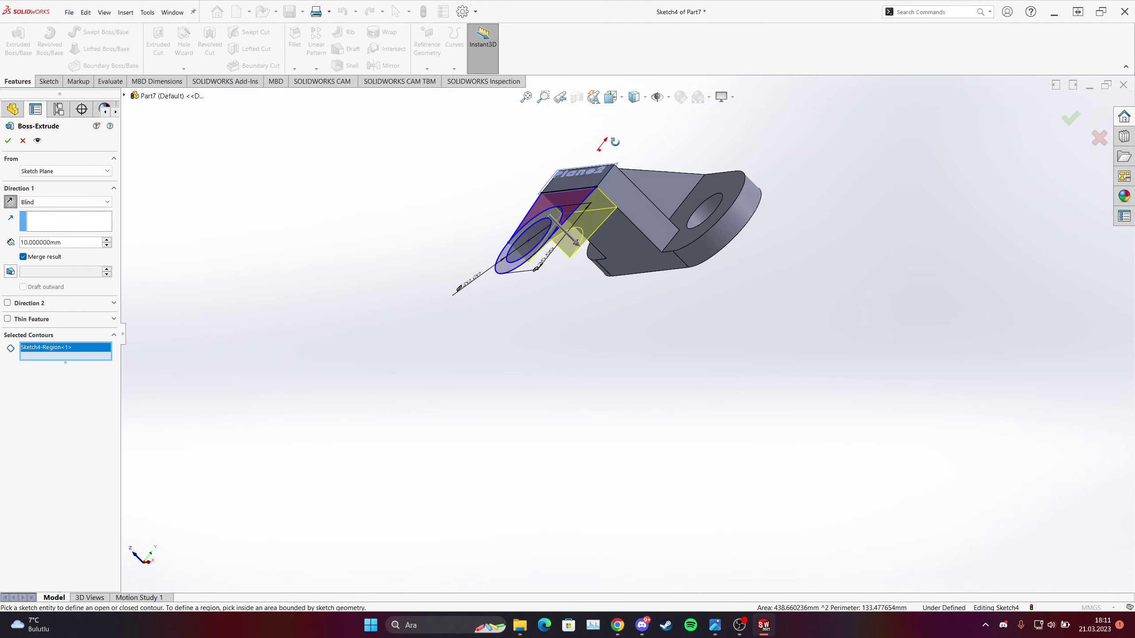
click(704, 622)
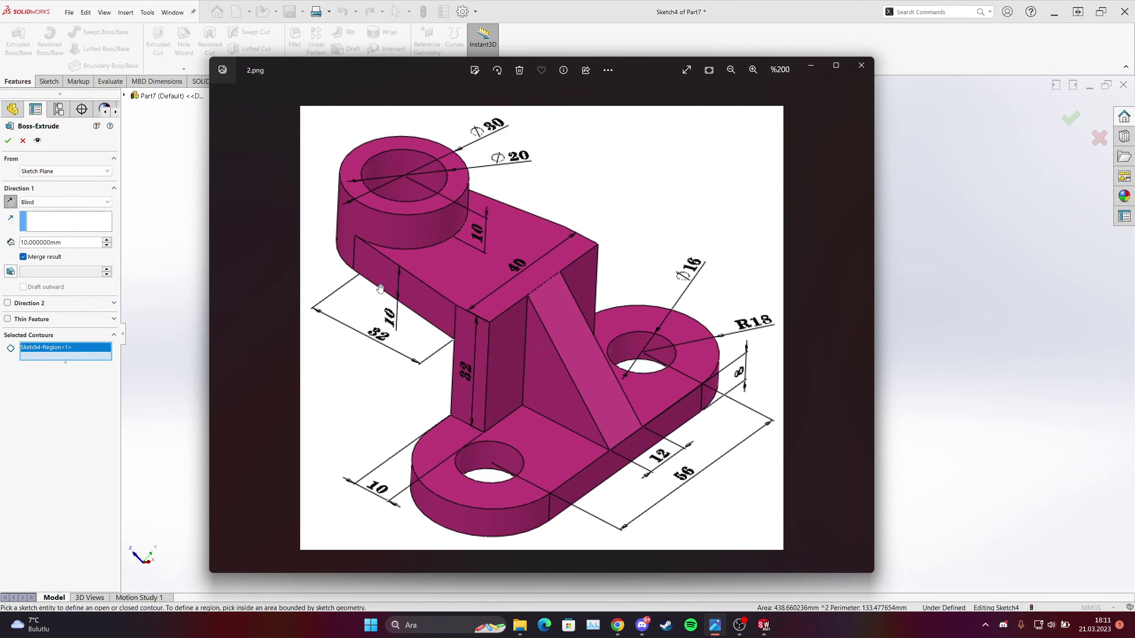
click(711, 622)
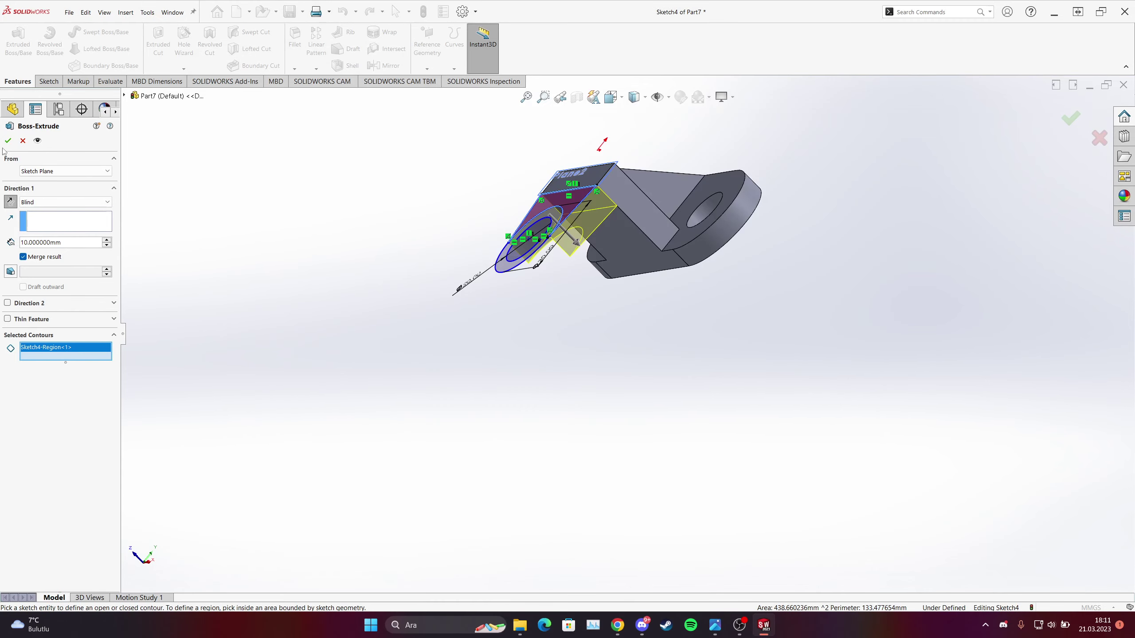
click(7, 140)
middle_drag(438, 273, 657, 328)
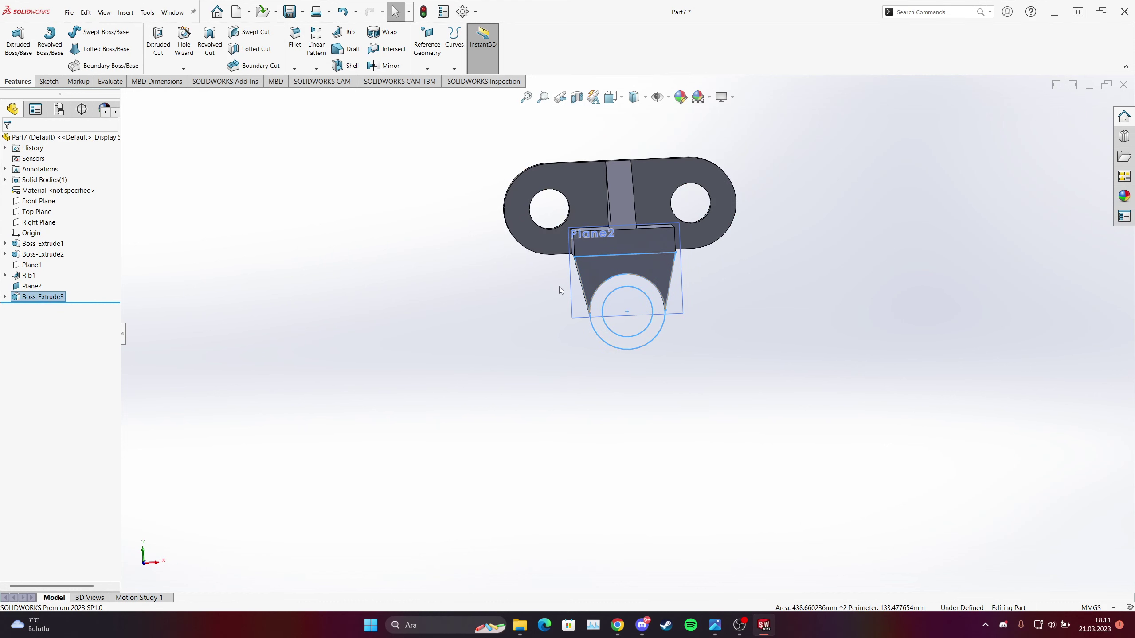
- Show Sketch4 under Boss-Extrude3 and discard the empty sketch started on Plane2
click(17, 40)
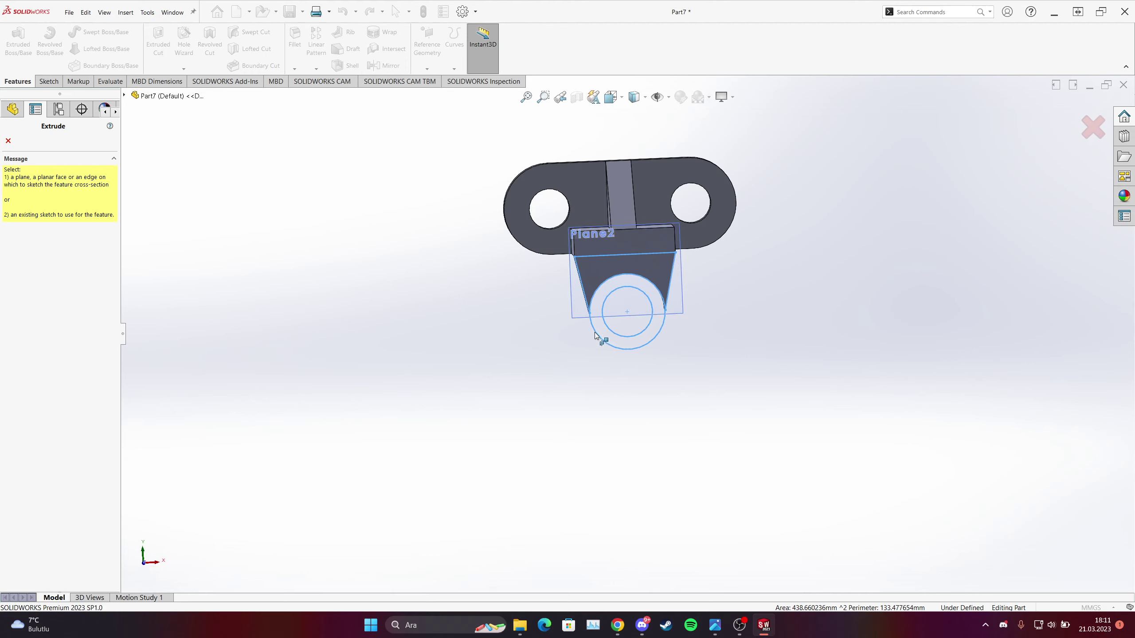
click(587, 312)
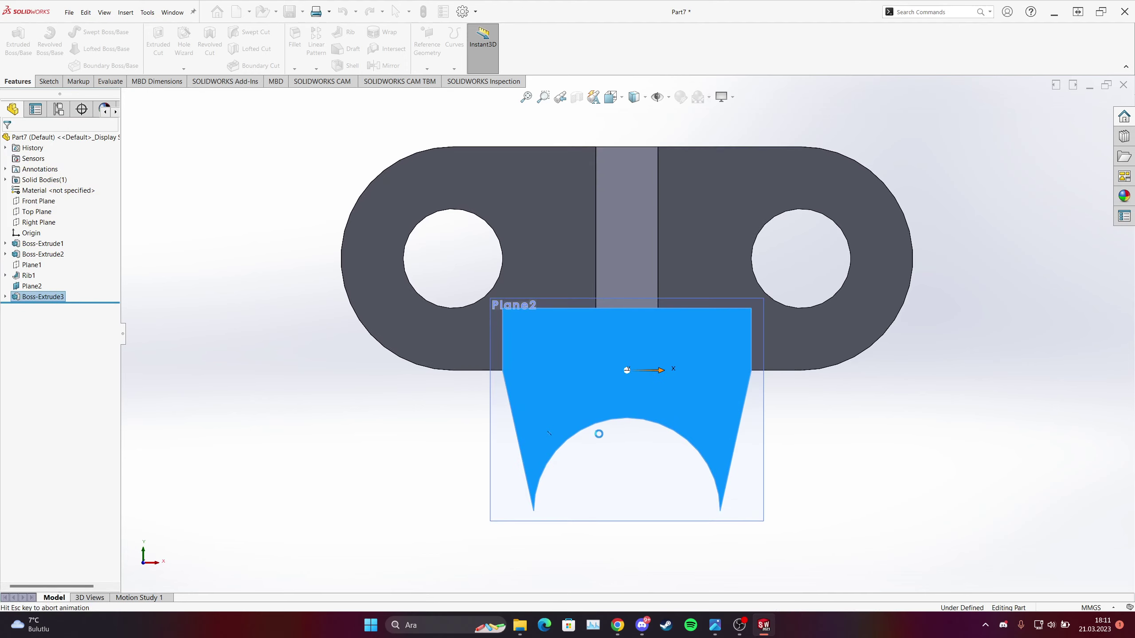
click(33, 287)
click(35, 297)
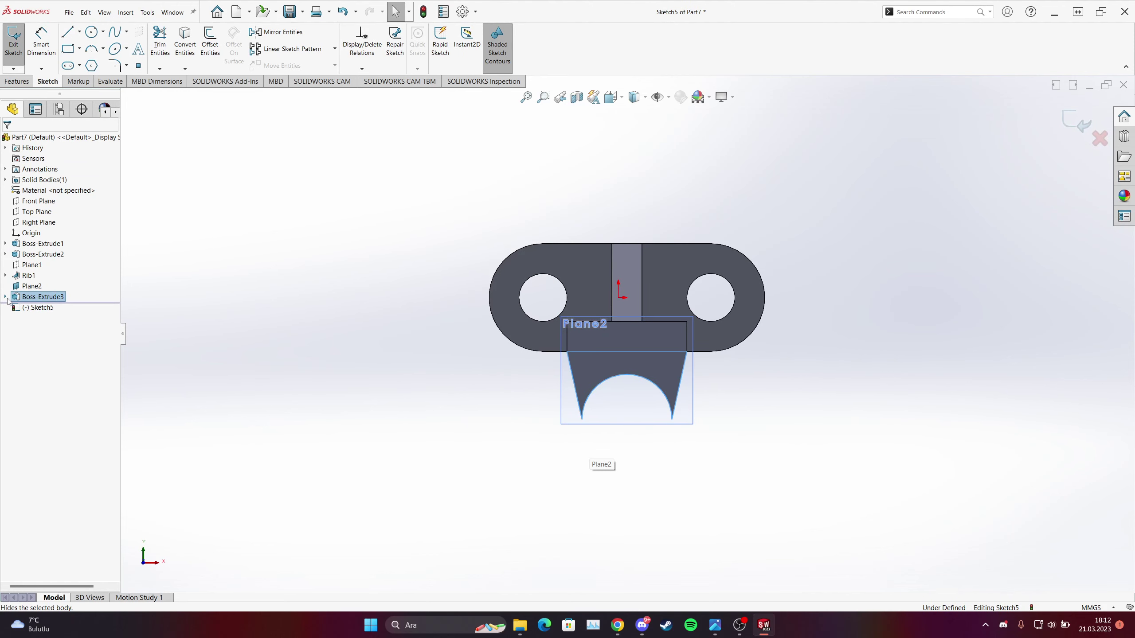
click(5, 297)
right_click(44, 308)
click(42, 293)
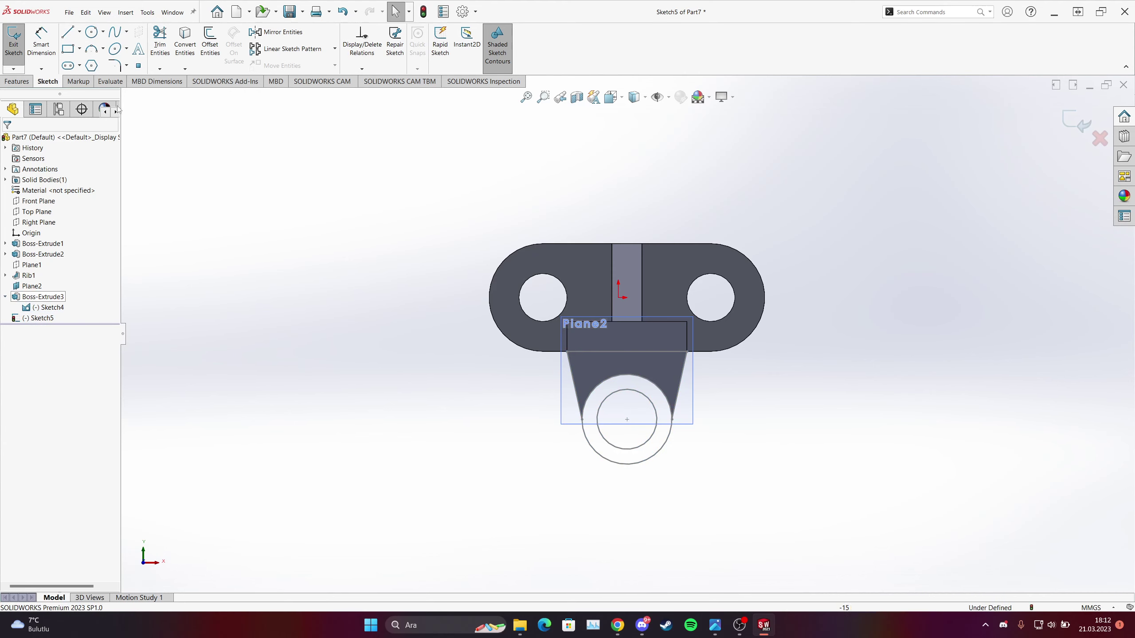
key(ctrl+z)
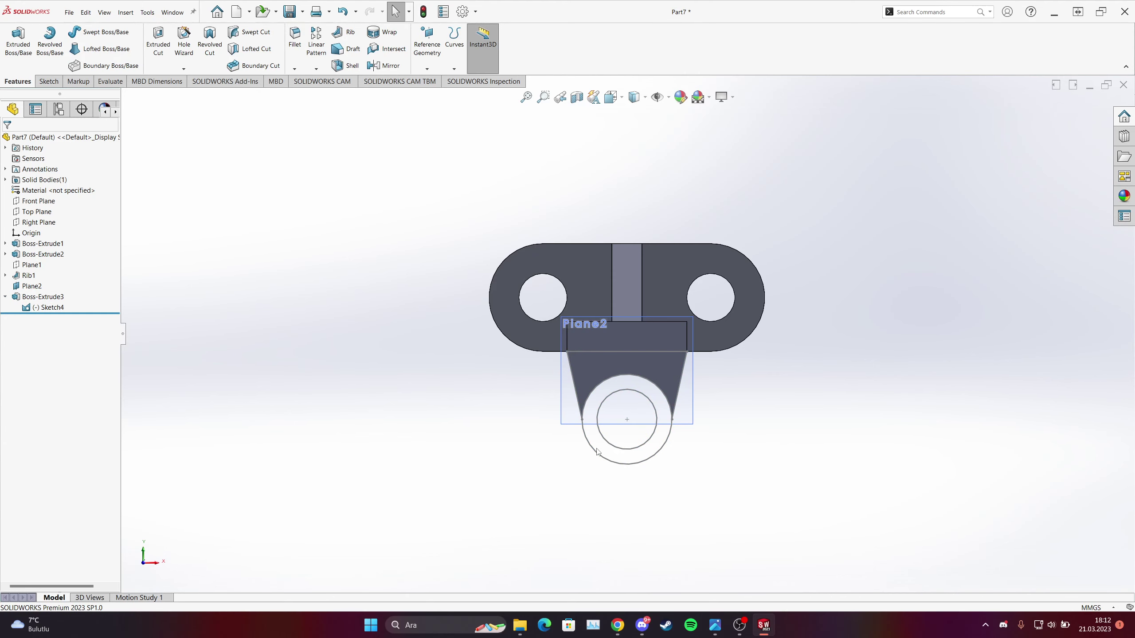
- Preview a 10 mm boss extrusion of Sketch4's Ø30 outer circle
click(597, 451)
click(18, 40)
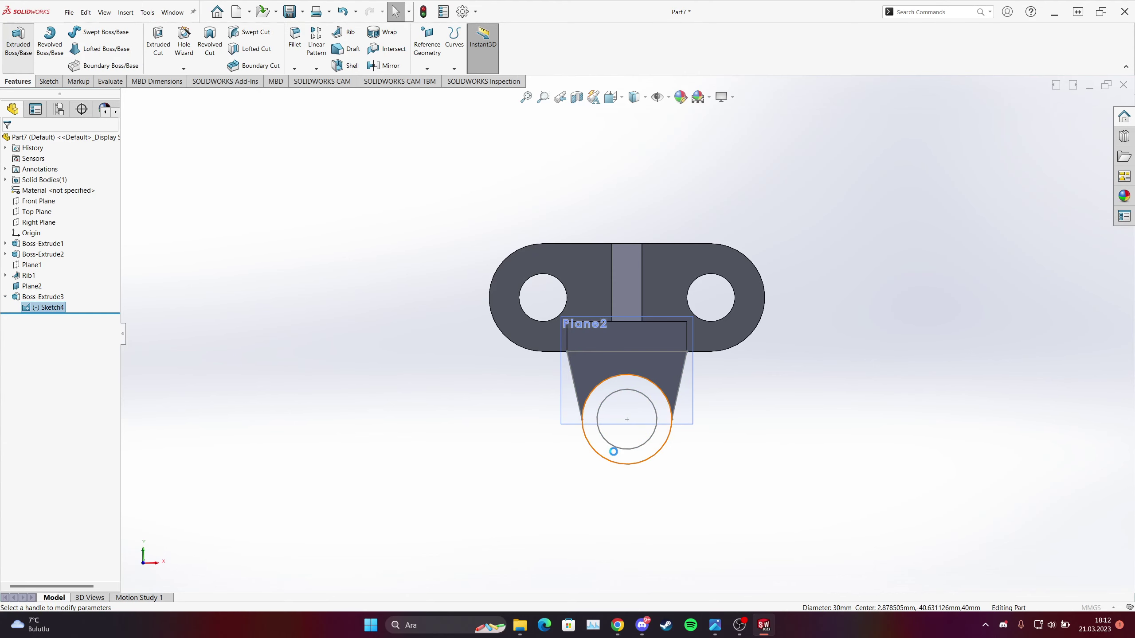
middle_drag(613, 451, 563, 347)
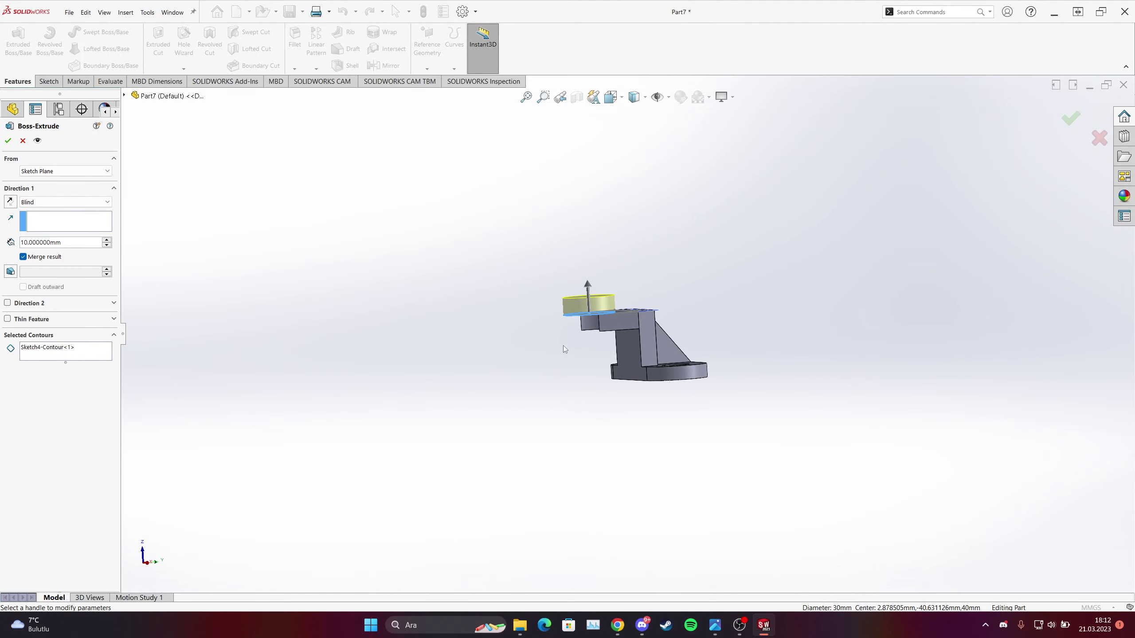
- Add Direction 2 at 10 mm so the Ø30 boss extends both ways
click(716, 625)
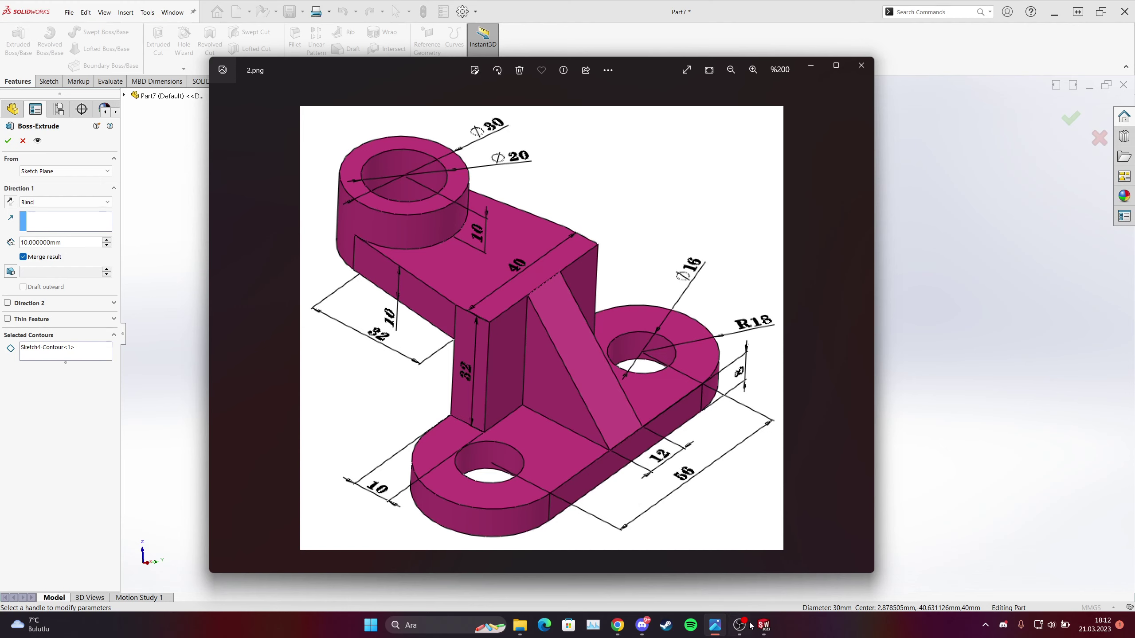
click(722, 630)
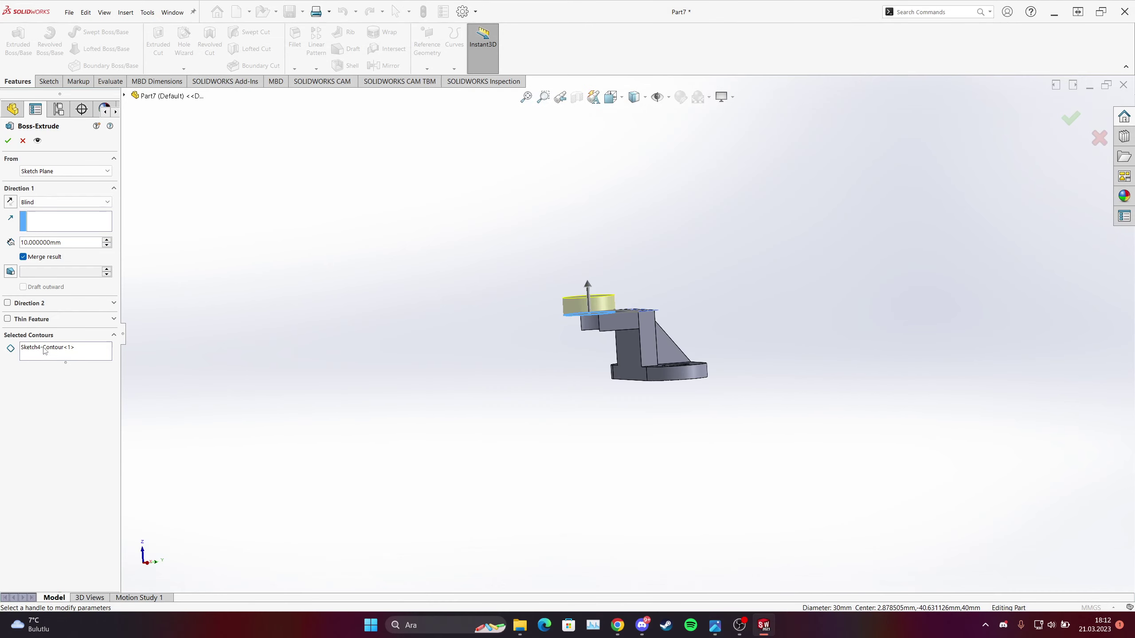
click(8, 304)
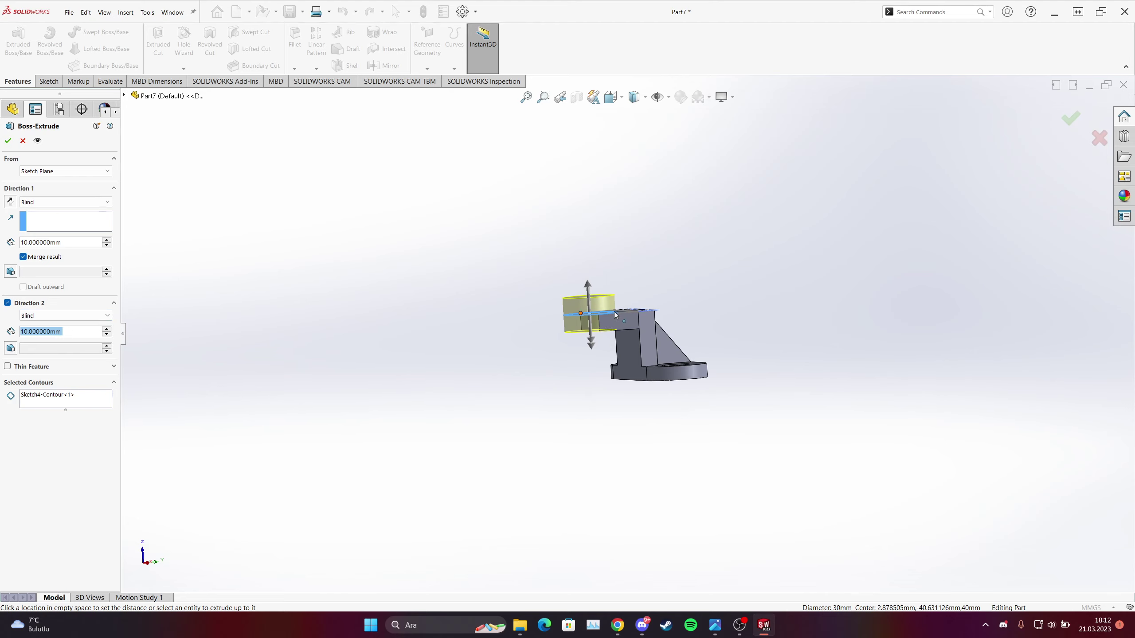
click(8, 141)
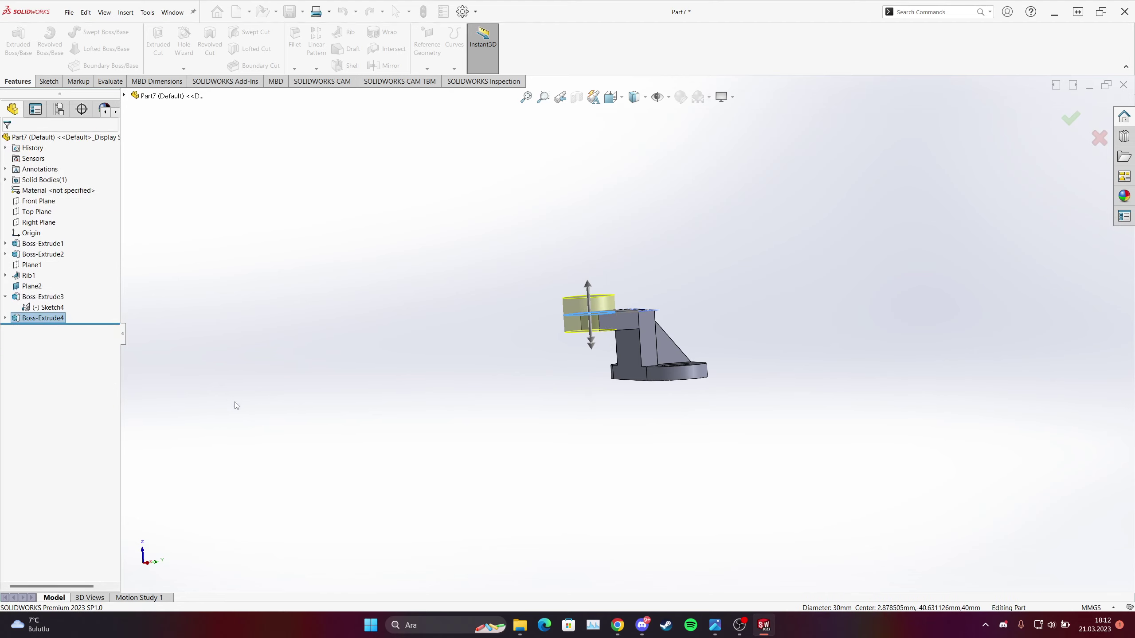
- Extrude-cut Sketch4's 20 mm inner circle Through All - Both to bore through the top boss
mouse_move(617, 341)
middle_down()
mouse_move(632, 474)
mouse_move(605, 383)
mouse_move(559, 339)
mouse_move(499, 329)
mouse_move(639, 384)
middle_up()
click(626, 371)
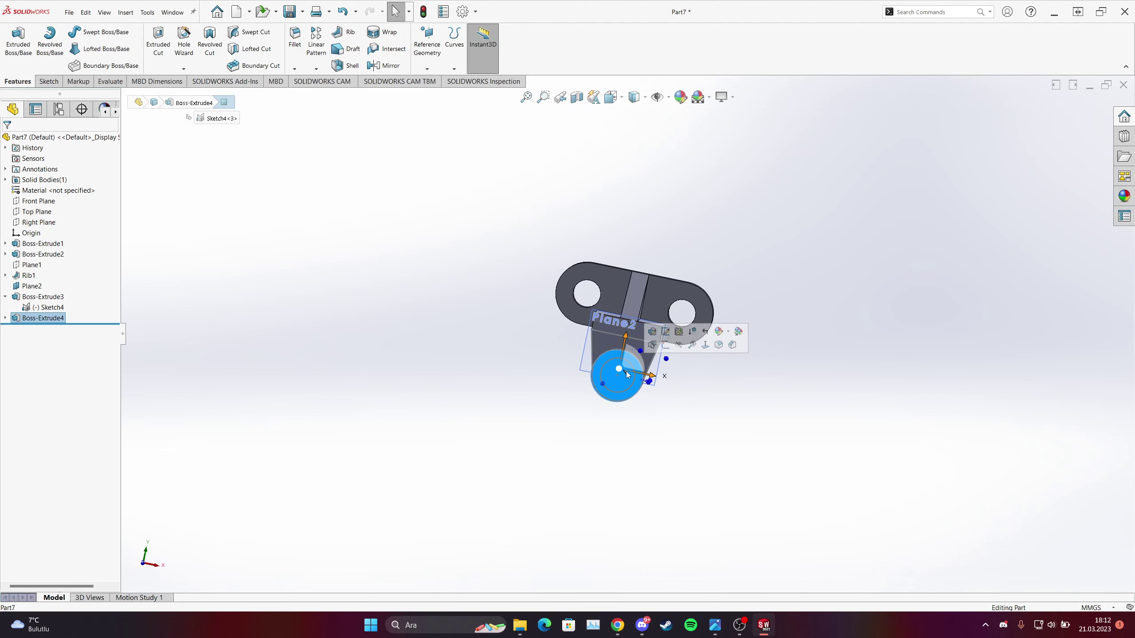
right_click(620, 376)
click(655, 365)
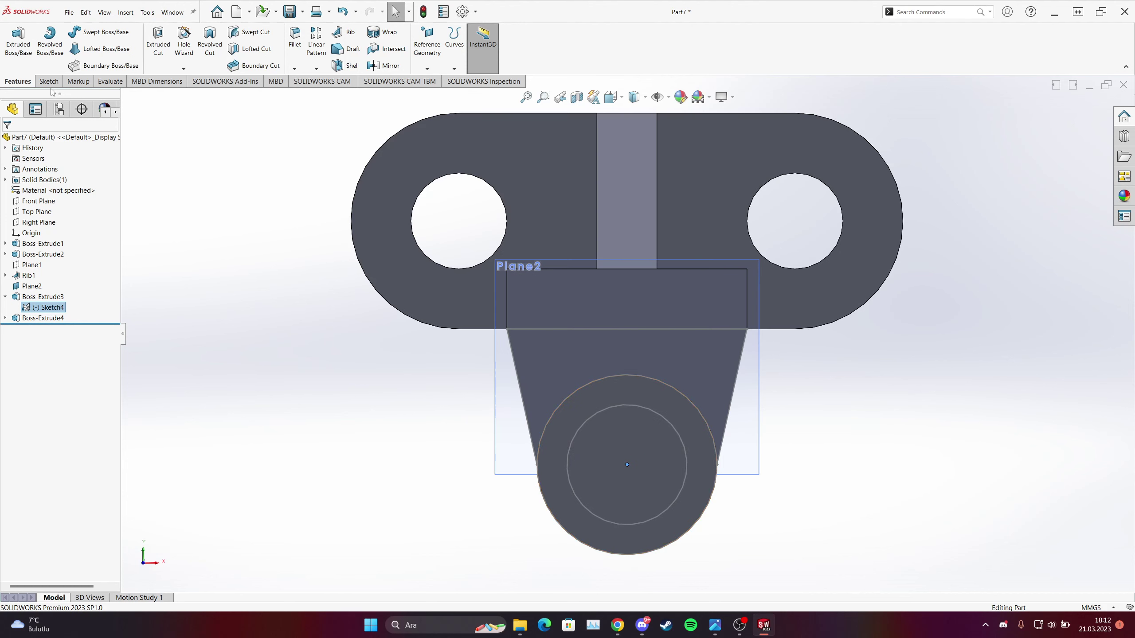
click(158, 41)
click(606, 410)
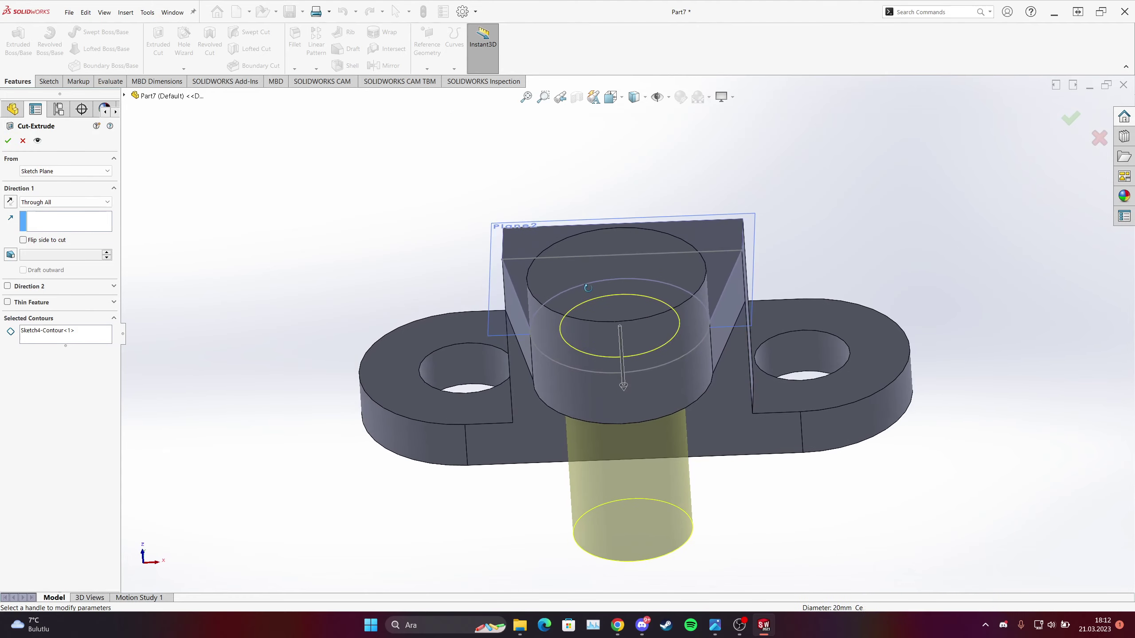
click(26, 202)
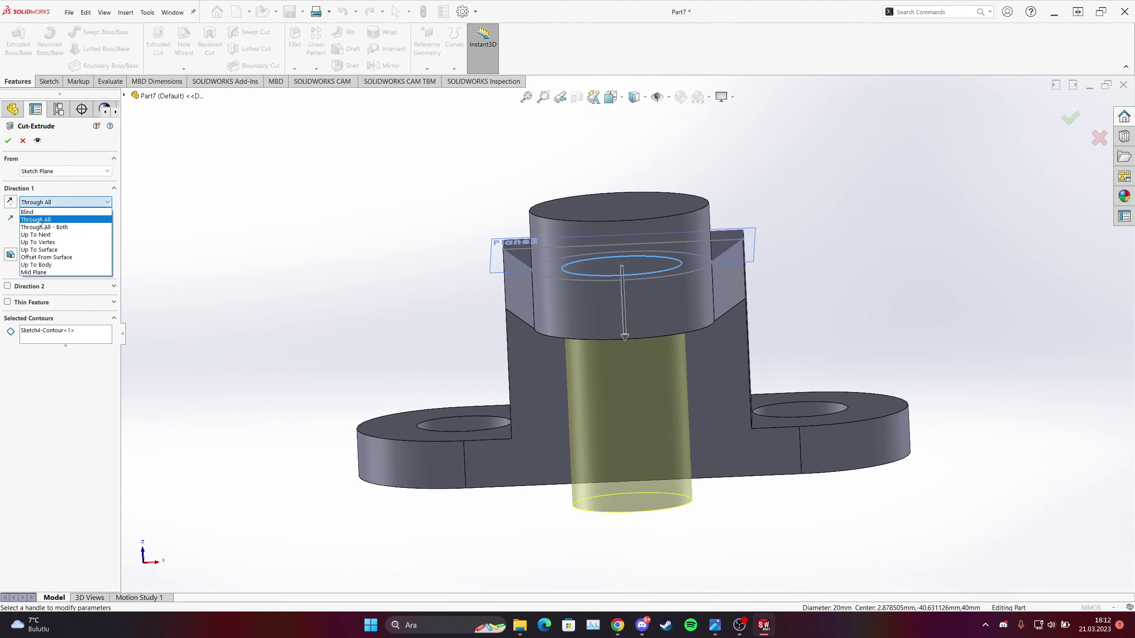
click(43, 227)
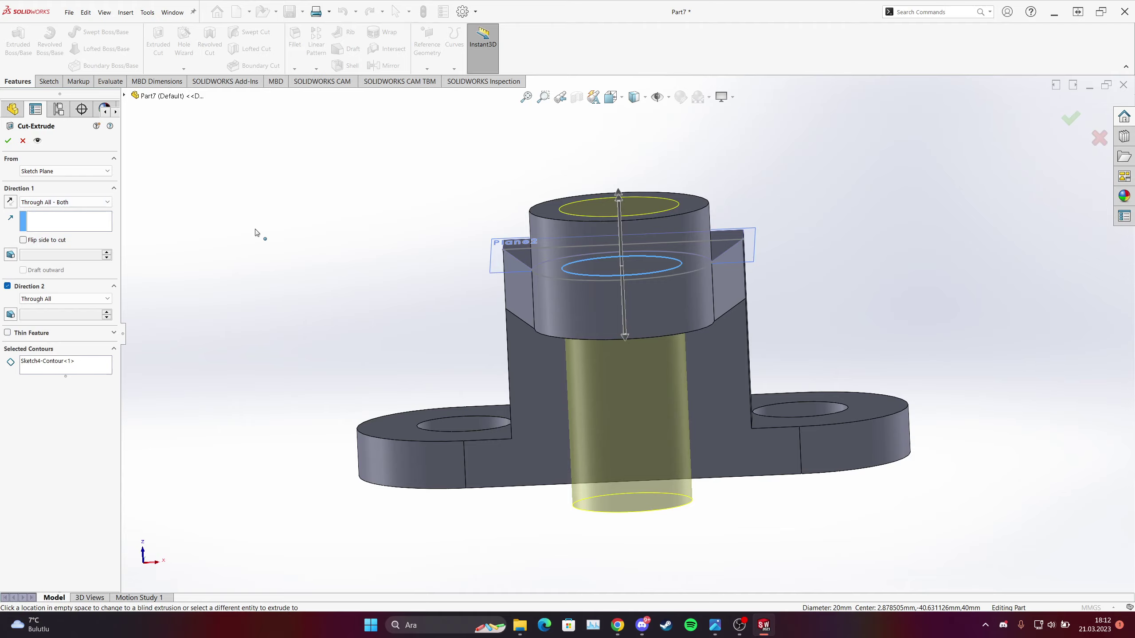
click(7, 140)
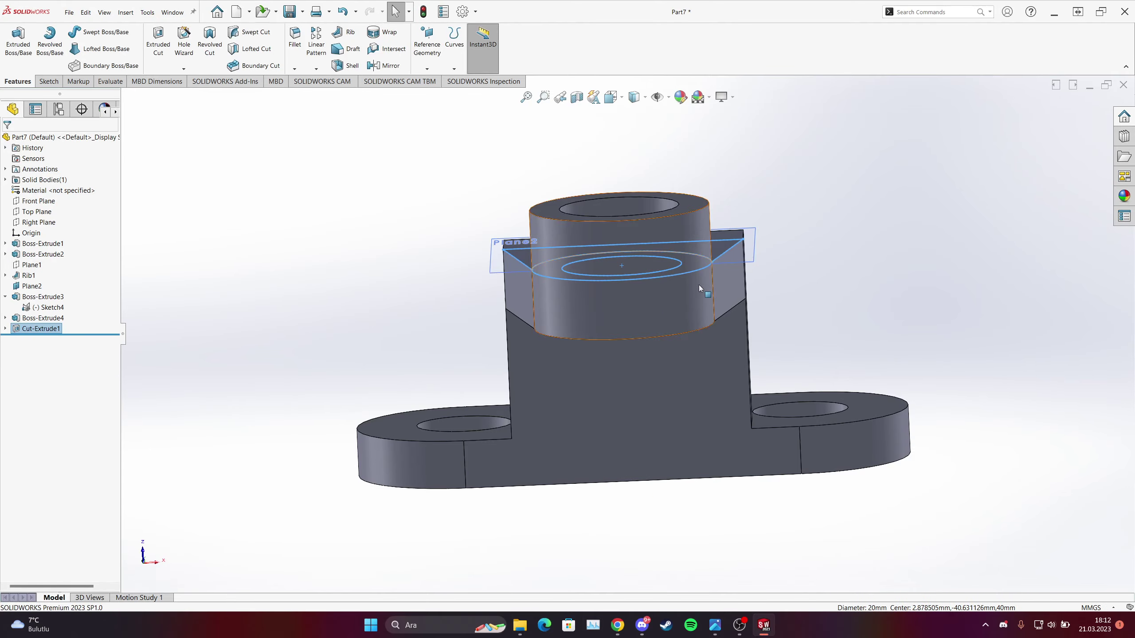
middle_drag(696, 286, 420, 172)
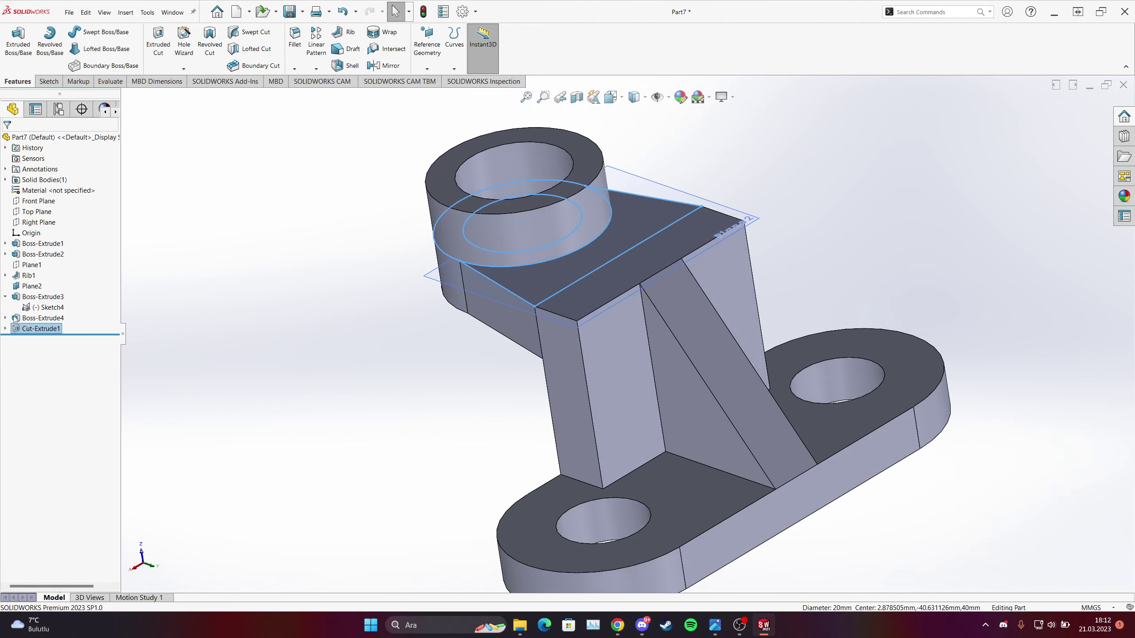
- Hide Plane2 and turn off sketch visibility on the finished bracket
right_click(39, 288)
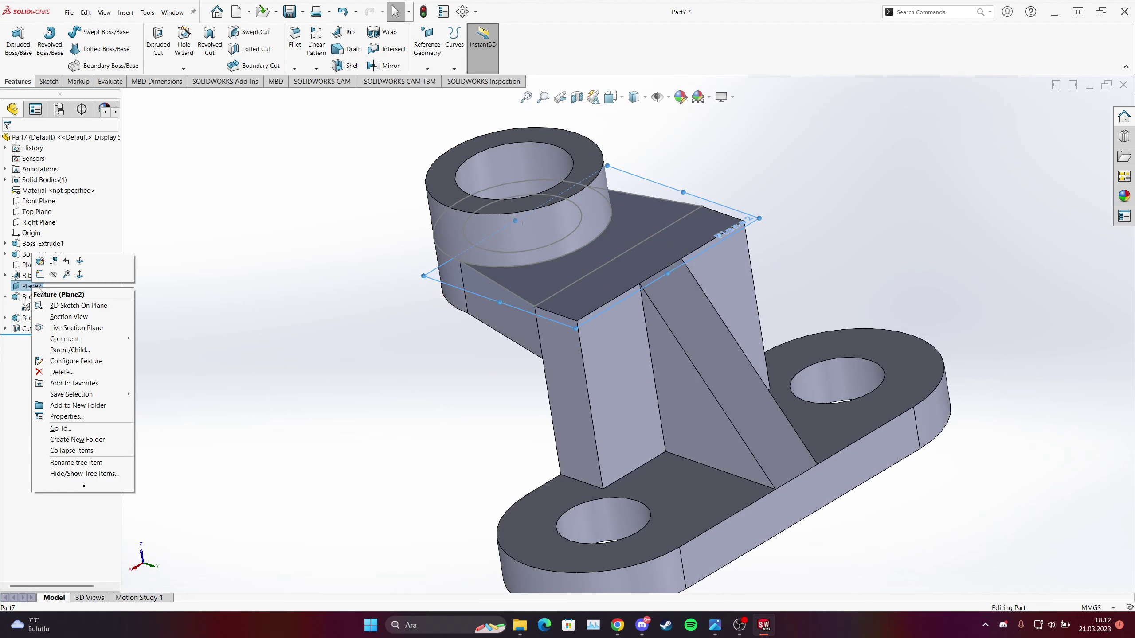
click(53, 274)
middle_drag(558, 346, 594, 250)
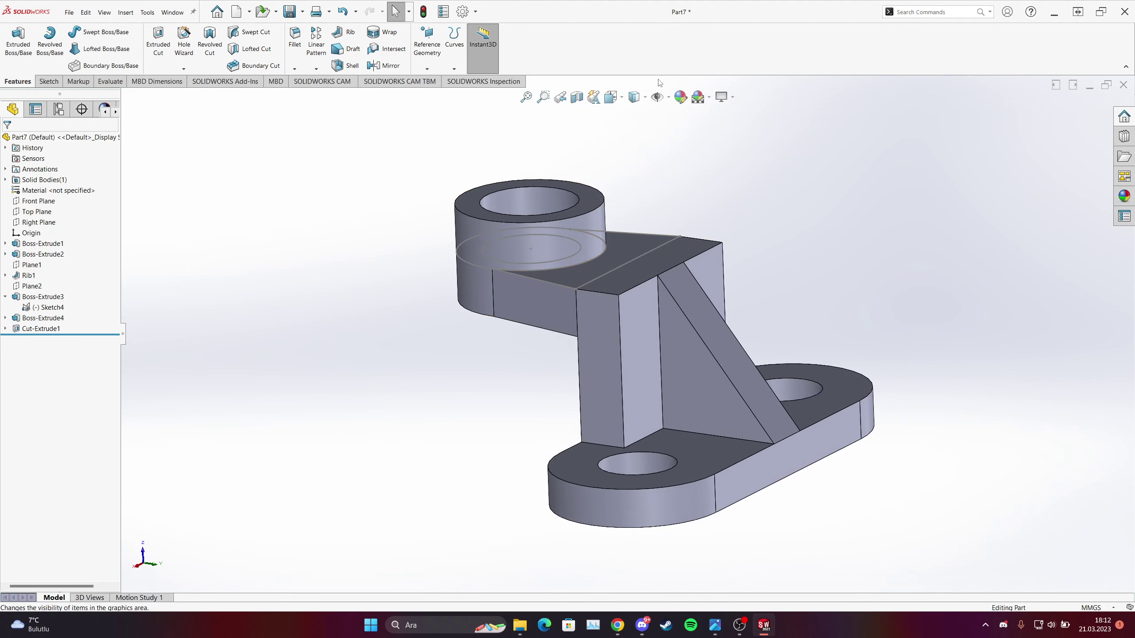
click(668, 97)
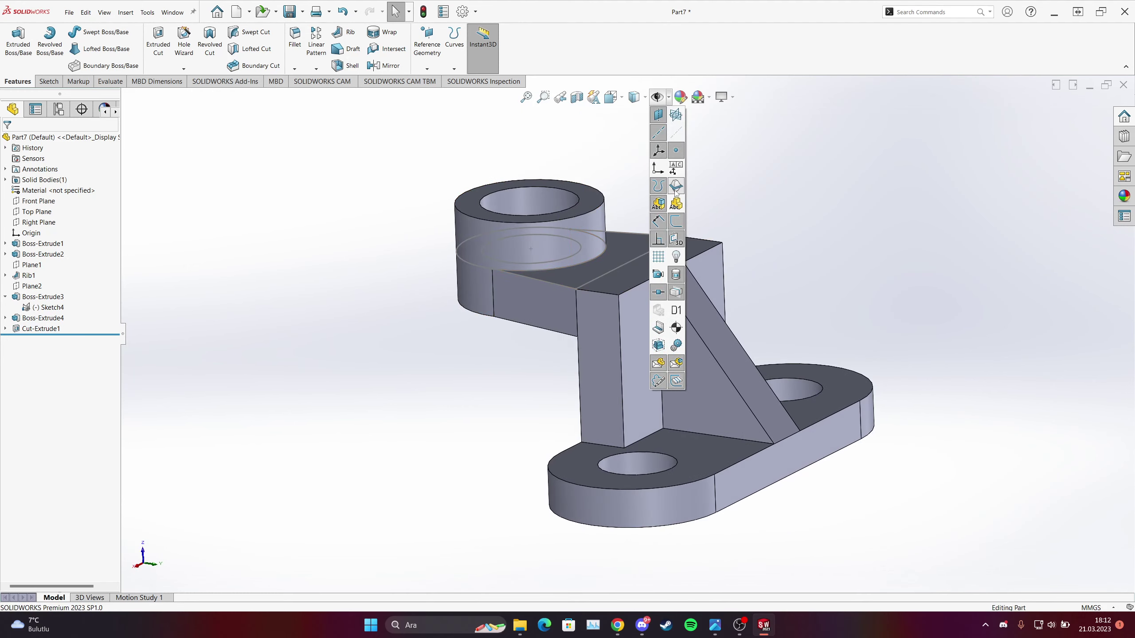
click(675, 222)
mouse_move(609, 365)
middle_down()
mouse_move(621, 341)
mouse_move(672, 551)
middle_up()
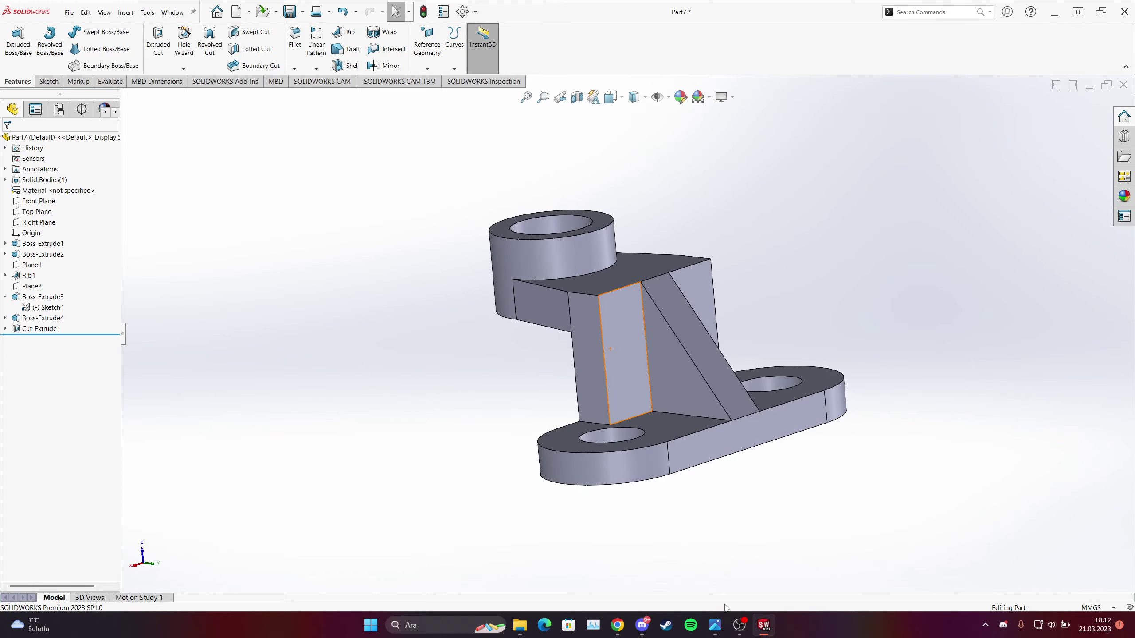
- Bring up the reference drawing 2.png to compare against the model
click(715, 625)
scroll(699, 182, up, 2)
scroll(649, 209, down, 2)
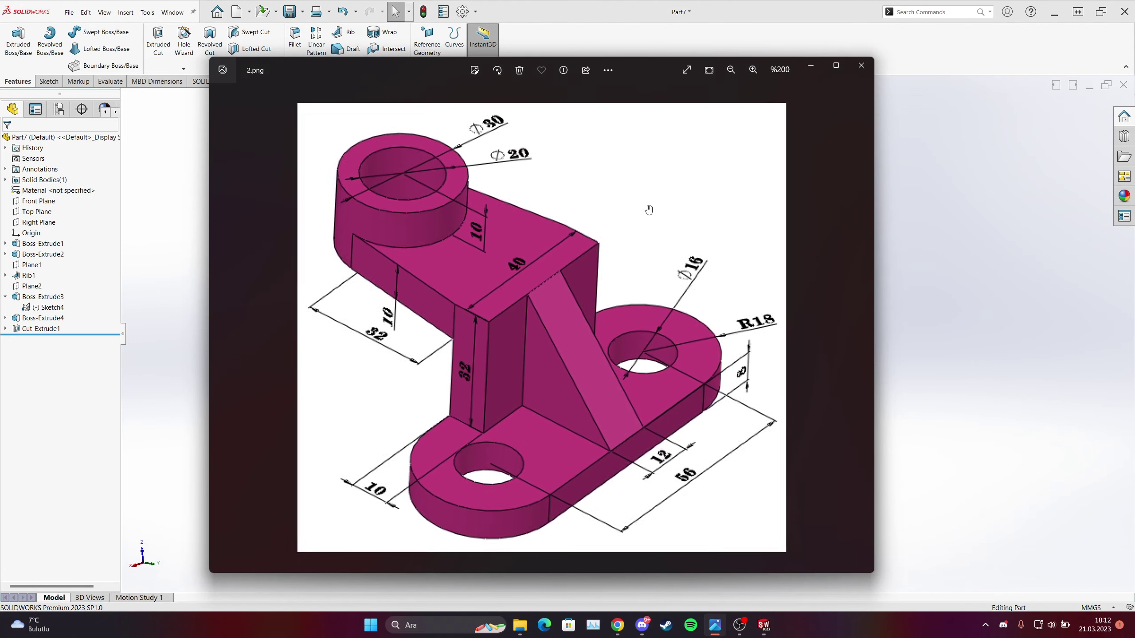